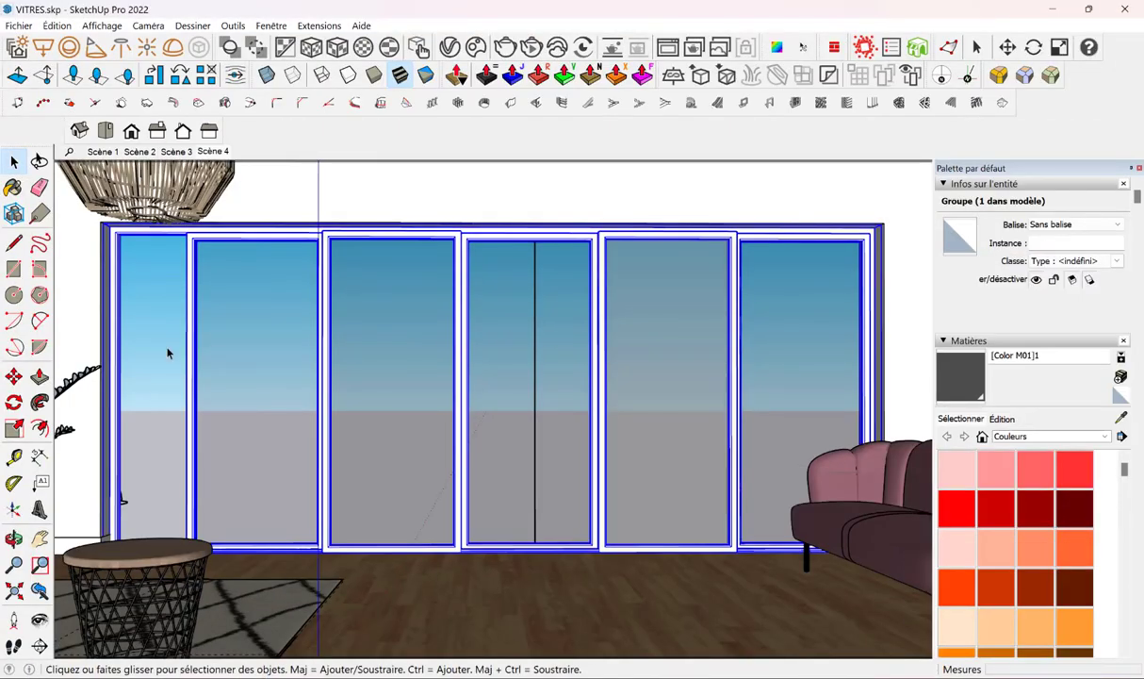
Orbit and zoom around the living room, past the floor and ceiling lamp, to face the window wall
{"action": "scroll", "coordinate": [167, 352], "scroll_direction": "up", "scroll_amount": 2}
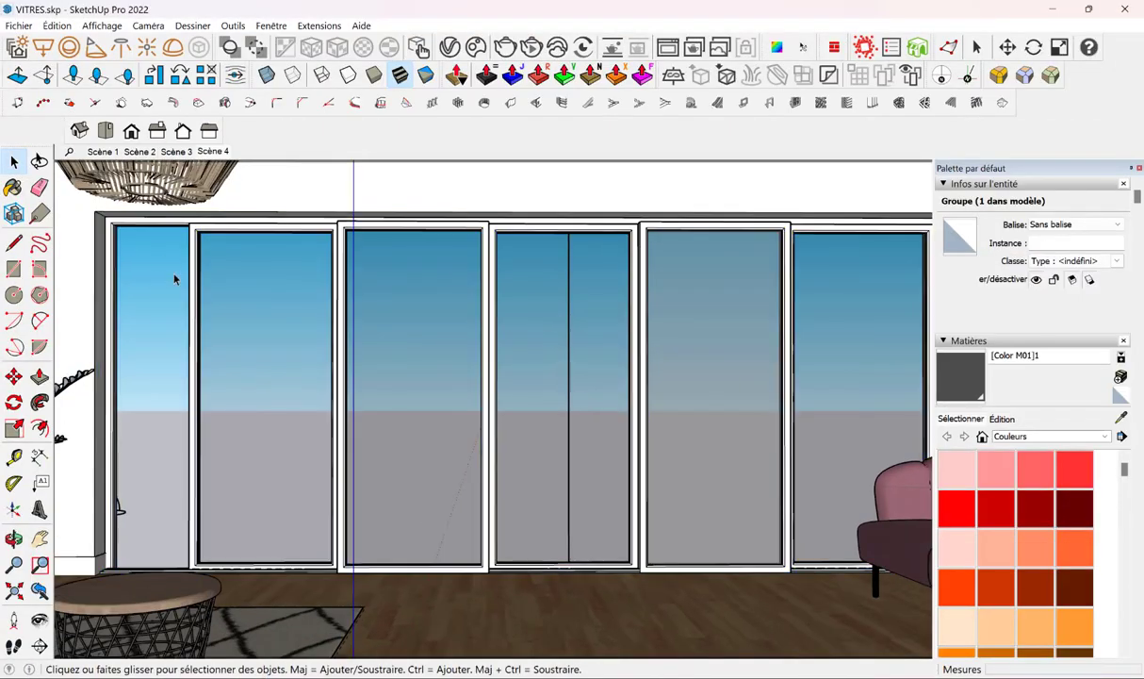
{"action": "scroll", "coordinate": [146, 312], "scroll_direction": "up", "scroll_amount": 3}
{"action": "scroll", "coordinate": [146, 312], "scroll_direction": "down", "scroll_amount": 2}
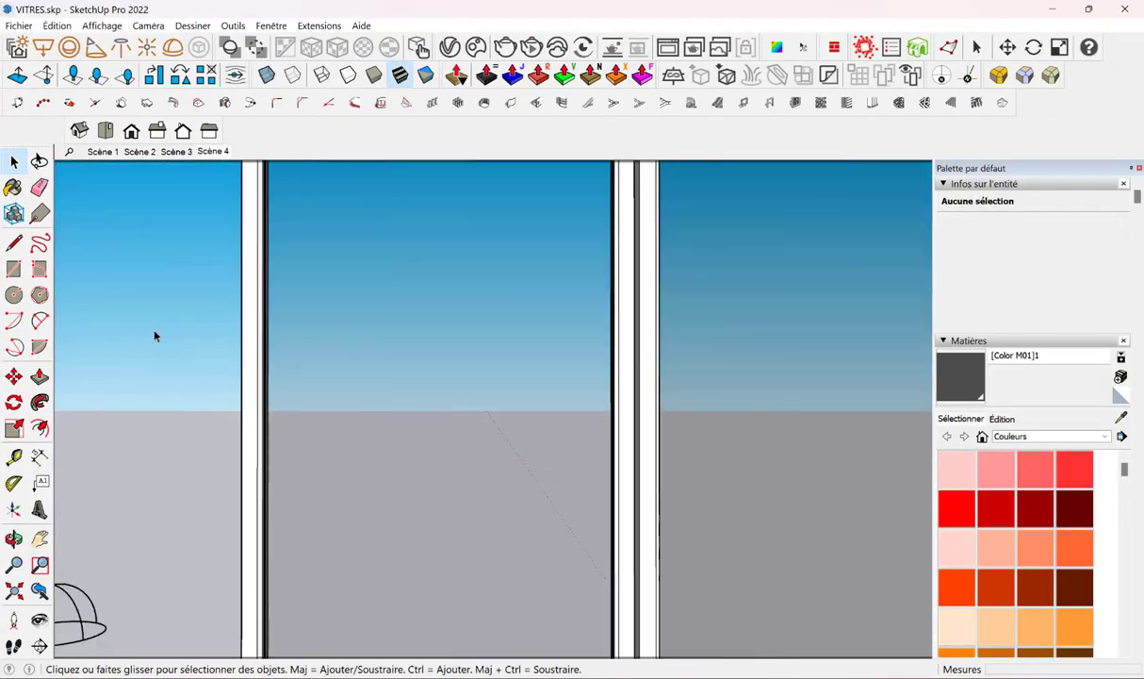
{"action": "scroll", "coordinate": [511, 365], "scroll_direction": "down", "scroll_amount": 2}
{"action": "middle_click_drag", "start_coordinate": [595, 360], "coordinate": [626, 375]}
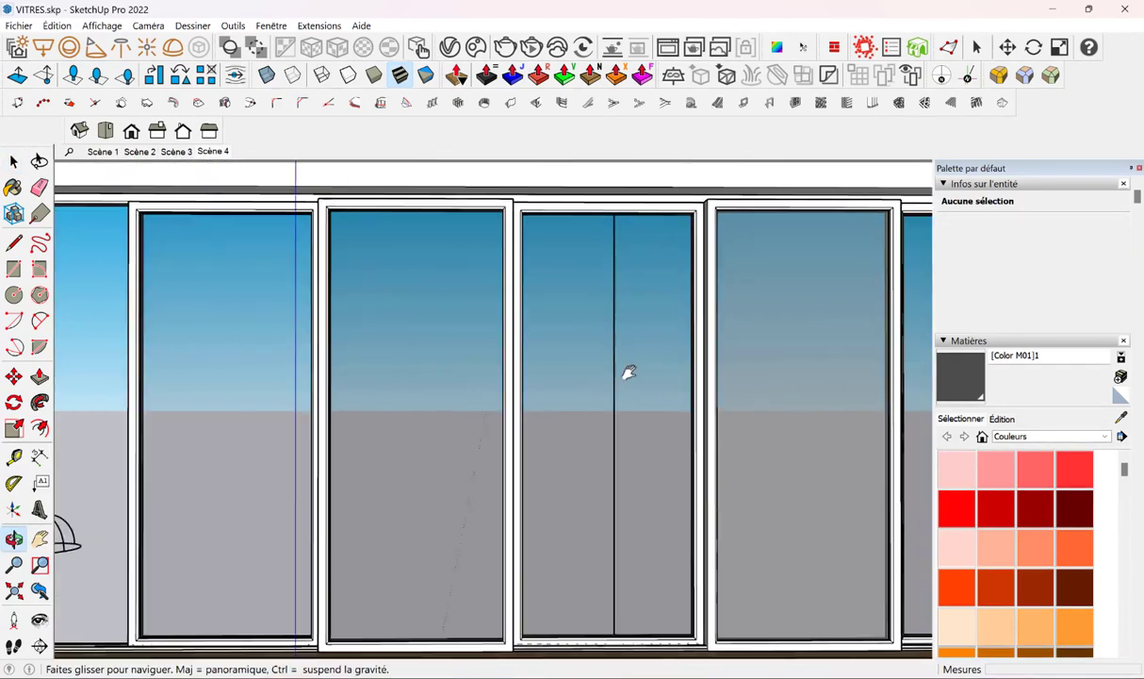
{"action": "middle_click_drag", "start_coordinate": [756, 378], "coordinate": [591, 375]}
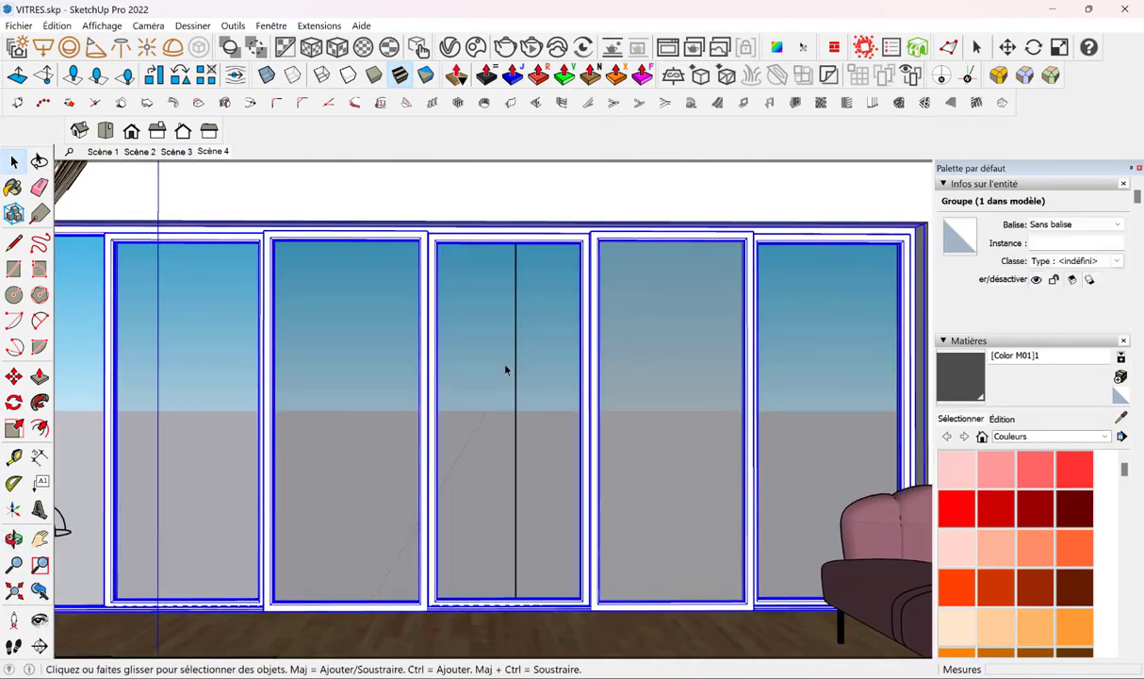
{"action": "middle_click_drag", "start_coordinate": [177, 346], "coordinate": [284, 339]}
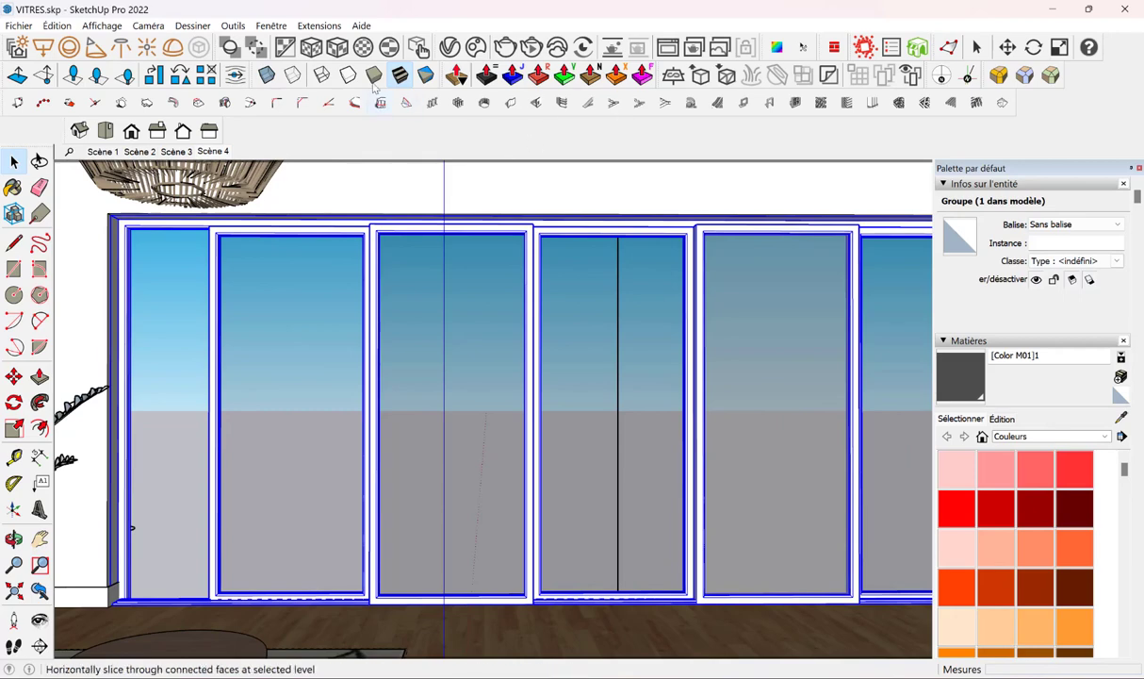
Launch V-Ray Render Interactive, hide the VFB Layers panel, reposition the frame buffer and zoom the render
{"action": "left_click", "coordinate": [213, 151]}
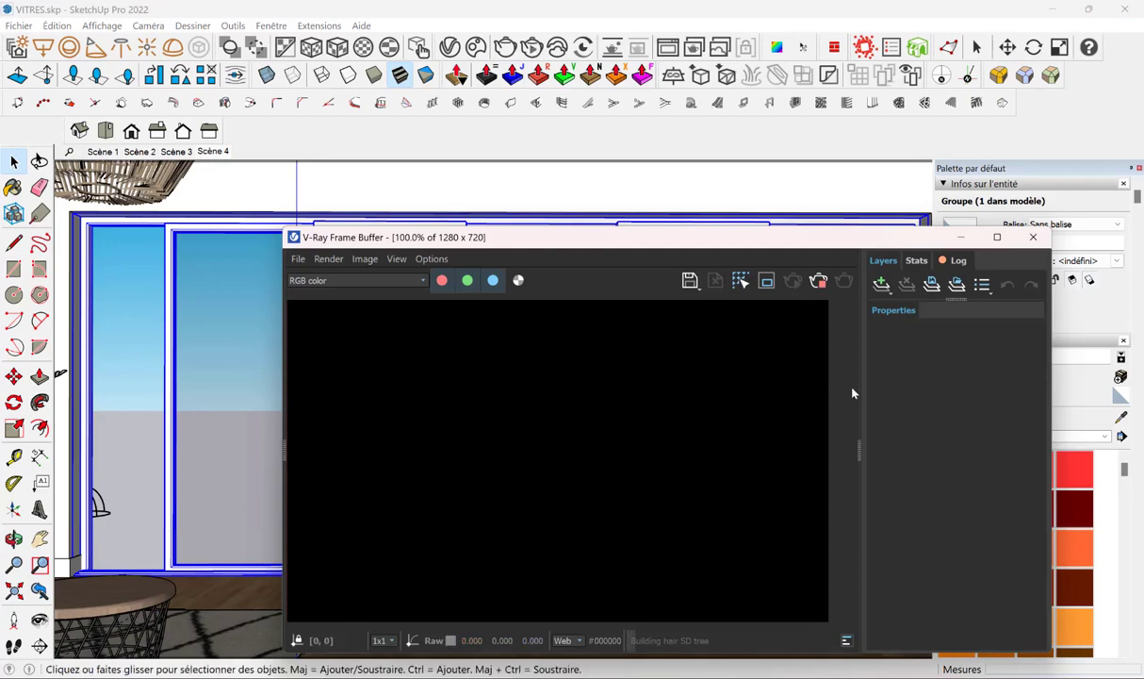
{"action": "left_click", "coordinate": [860, 397]}
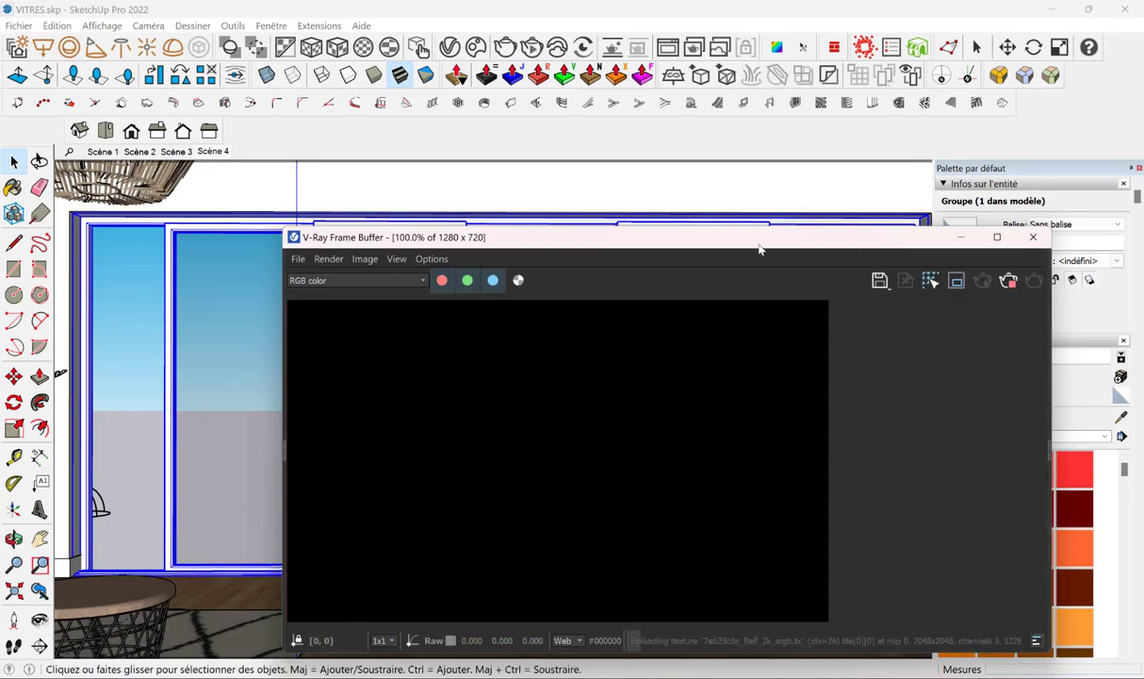
{"action": "left_click_drag", "start_coordinate": [766, 239], "coordinate": [813, 144]}
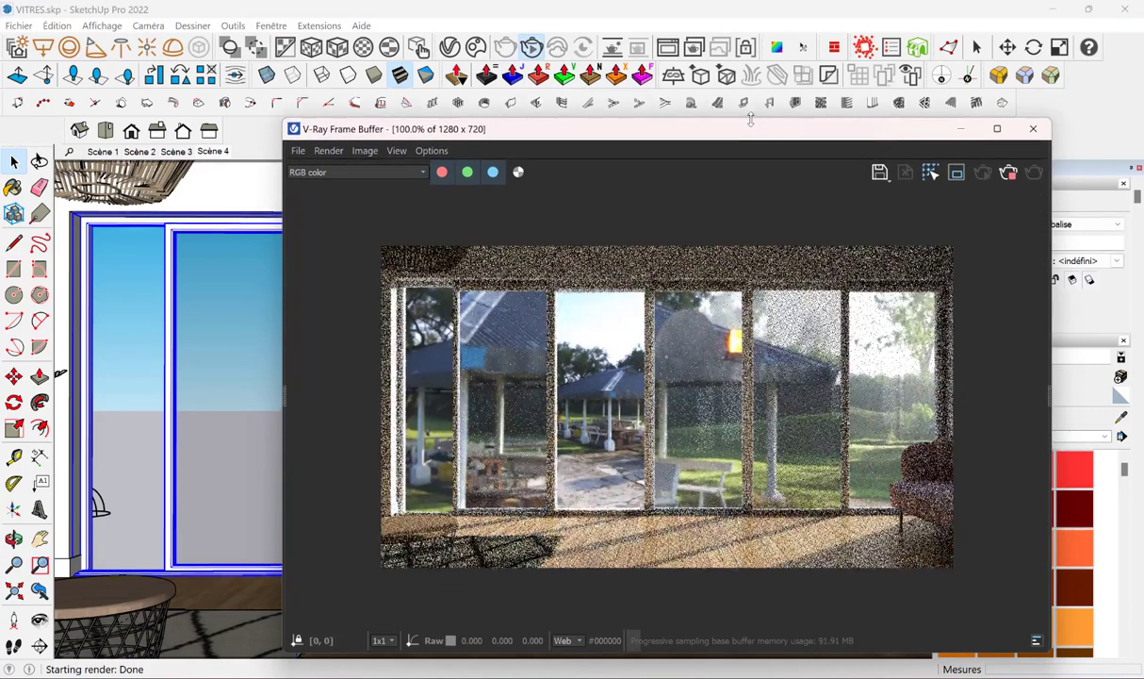
{"action": "scroll", "coordinate": [716, 396], "scroll_direction": "up", "scroll_amount": 1}
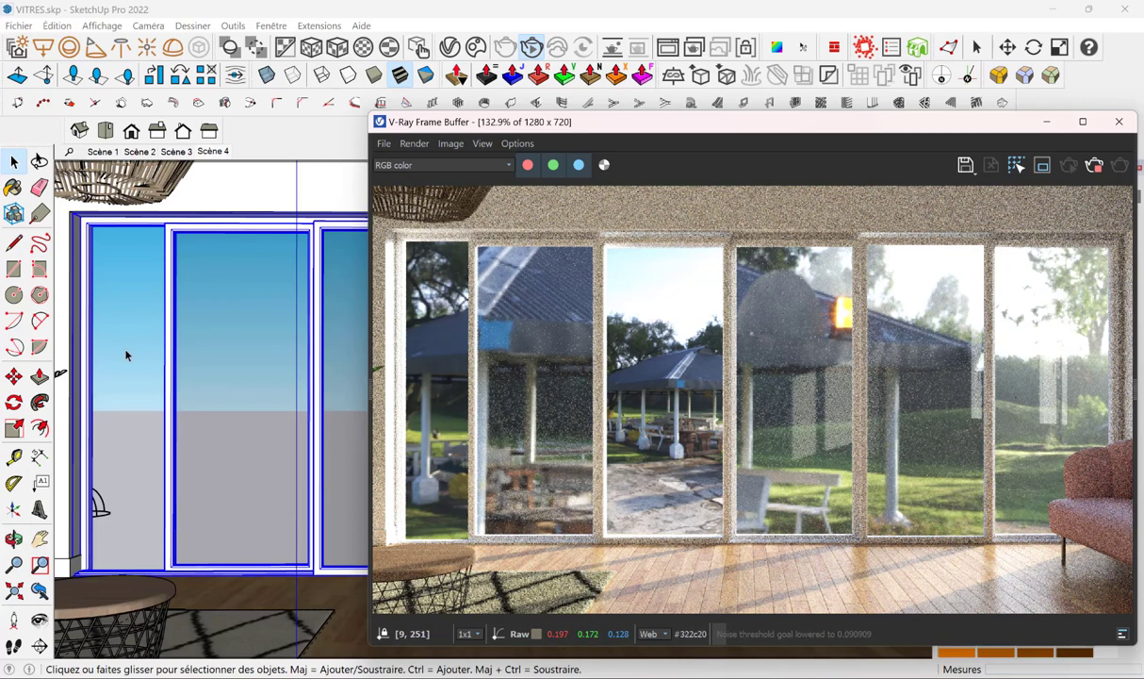
Orbit and zoom to view the glass panes and window frames obliquely as the live render updates
{"action": "scroll", "coordinate": [126, 353], "scroll_direction": "up", "scroll_amount": 3}
{"action": "scroll", "coordinate": [127, 351], "scroll_direction": "up", "scroll_amount": 2}
{"action": "mouse_move", "coordinate": [127, 351]}
{"action": "middle_mouse_down"}
{"action": "mouse_move", "coordinate": [234, 348]}
{"action": "mouse_move", "coordinate": [176, 342]}
{"action": "middle_mouse_up"}
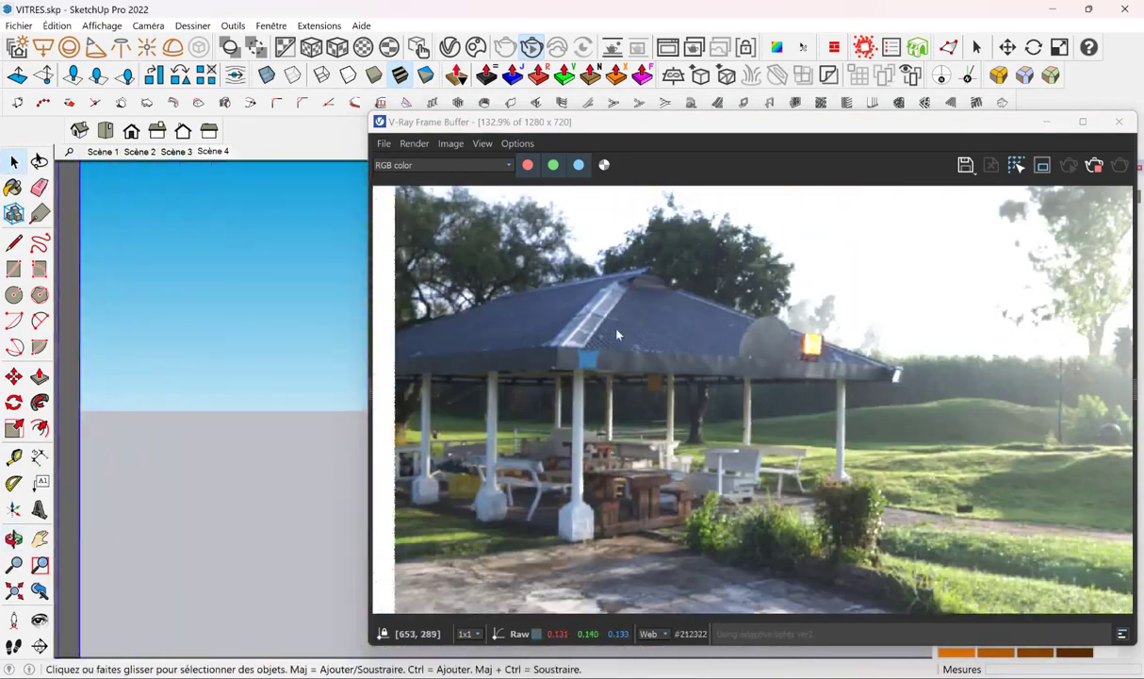
{"action": "scroll", "coordinate": [208, 367], "scroll_direction": "down", "scroll_amount": 2}
{"action": "scroll", "coordinate": [209, 368], "scroll_direction": "down", "scroll_amount": 2}
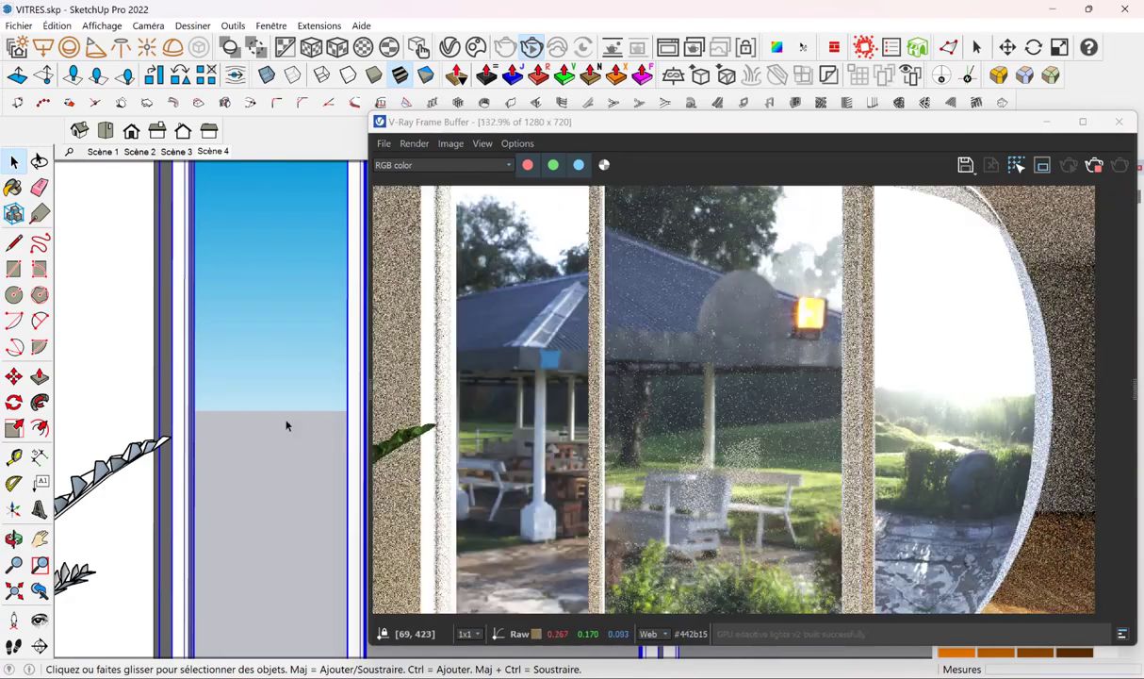
{"action": "middle_click_drag", "start_coordinate": [288, 426], "coordinate": [272, 396]}
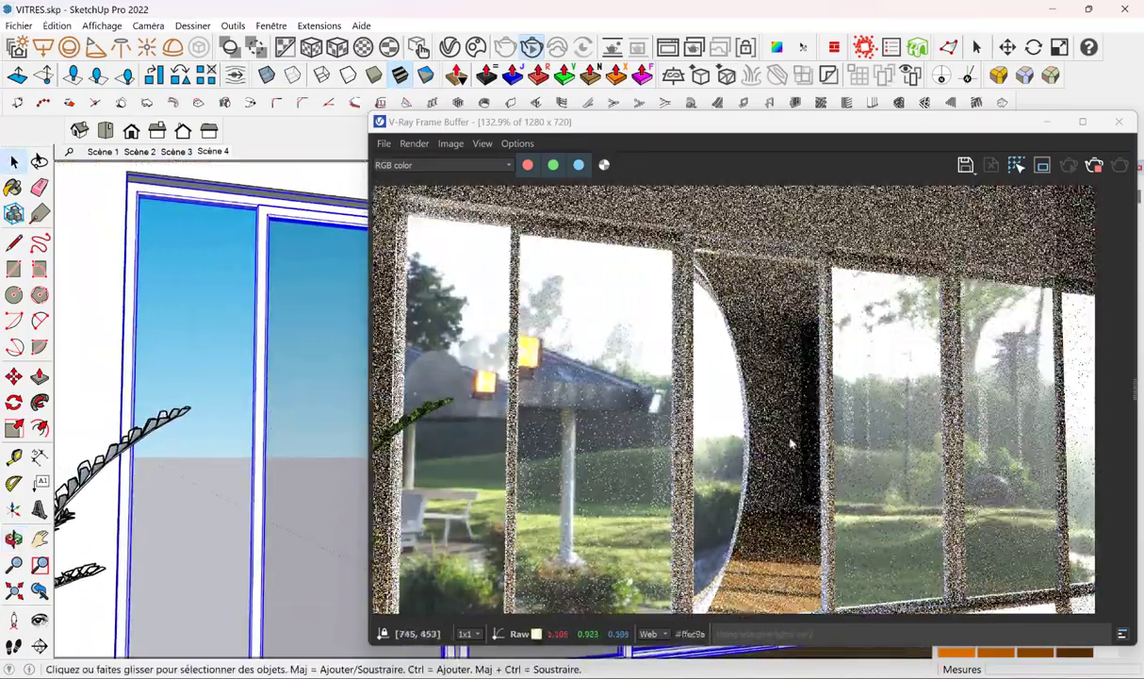
{"action": "mouse_move", "coordinate": [197, 365]}
{"action": "middle_mouse_down"}
{"action": "mouse_move", "coordinate": [165, 424]}
{"action": "mouse_move", "coordinate": [179, 414]}
{"action": "middle_mouse_up"}
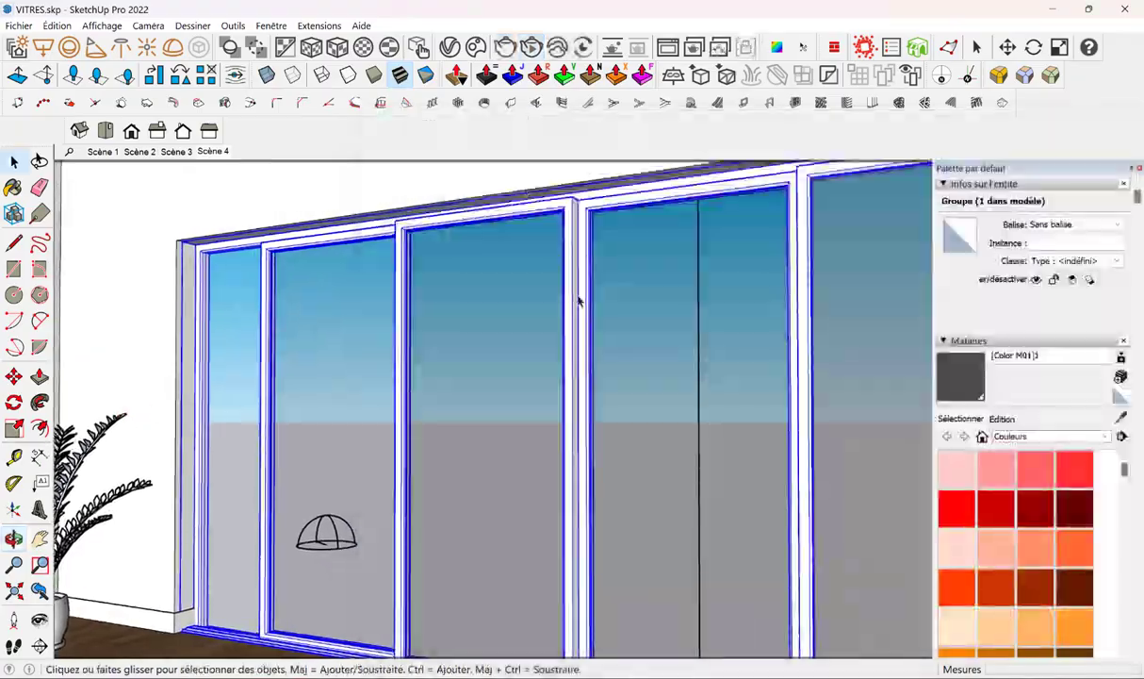
{"action": "mouse_move", "coordinate": [579, 299]}
{"action": "middle_mouse_down"}
{"action": "mouse_move", "coordinate": [193, 354]}
{"action": "mouse_move", "coordinate": [621, 365]}
{"action": "mouse_move", "coordinate": [432, 188]}
{"action": "middle_mouse_up"}
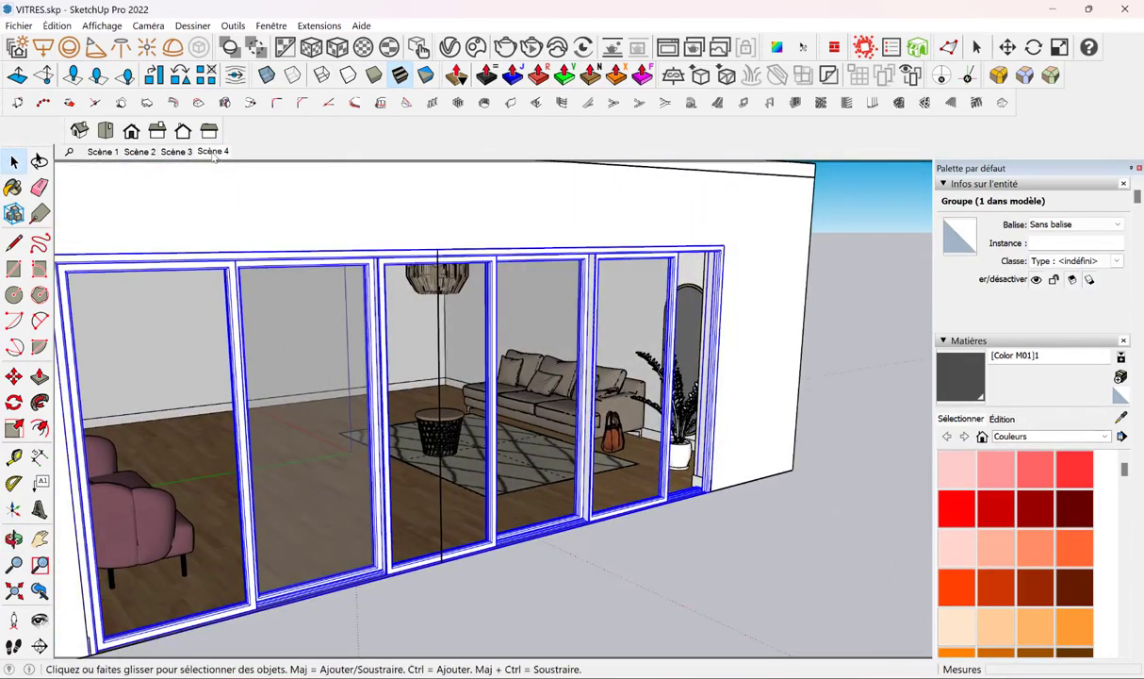
From Scène 4, enter the window group, select the glass pane and orbit until it faces the camera
{"action": "left_click", "coordinate": [213, 155]}
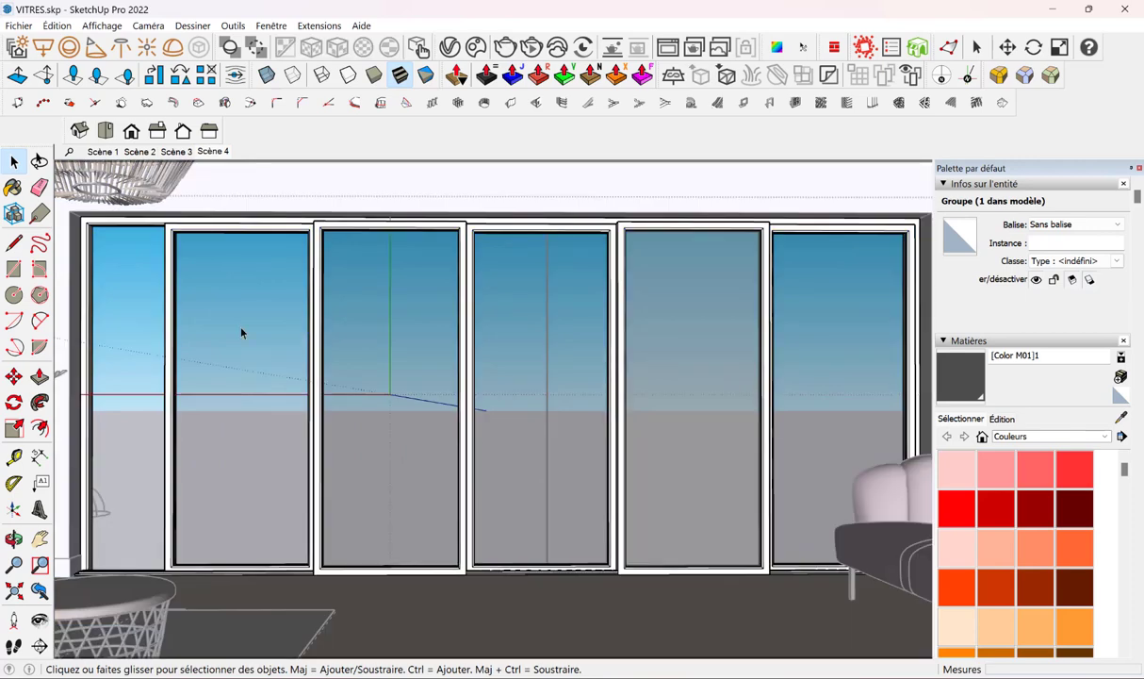
{"action": "double_click", "coordinate": [228, 310]}
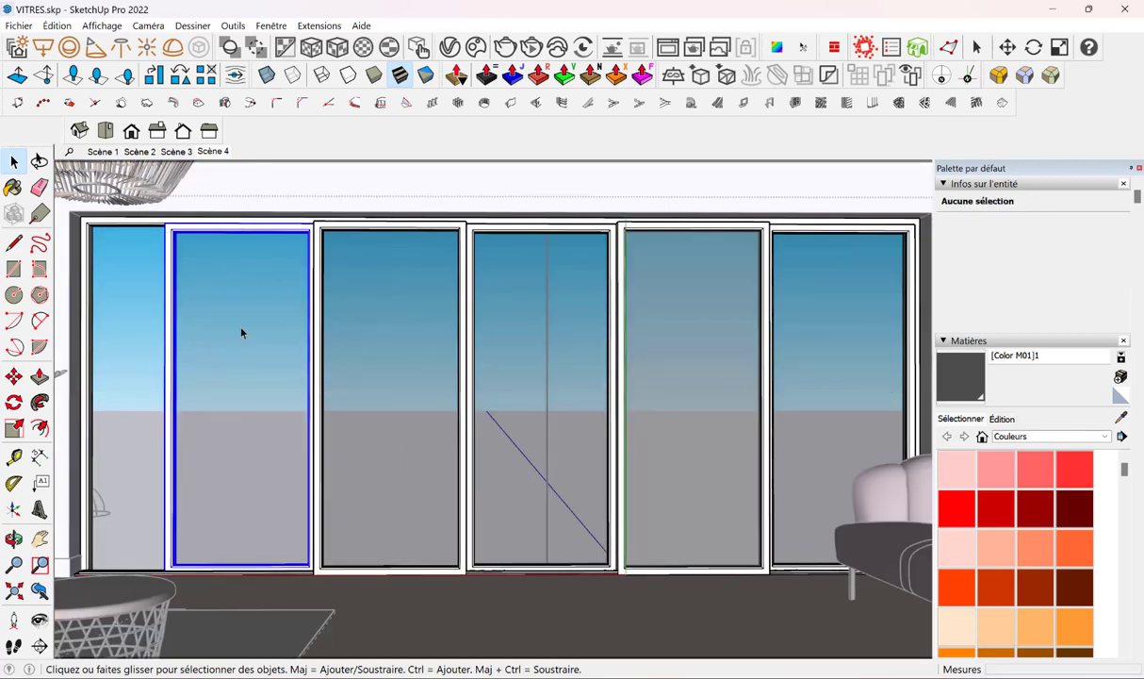
{"action": "double_click", "coordinate": [228, 309]}
{"action": "triple_click", "coordinate": [269, 264]}
{"action": "mouse_move", "coordinate": [268, 264]}
{"action": "middle_mouse_down"}
{"action": "mouse_move", "coordinate": [541, 330]}
{"action": "mouse_move", "coordinate": [366, 356]}
{"action": "middle_mouse_up"}
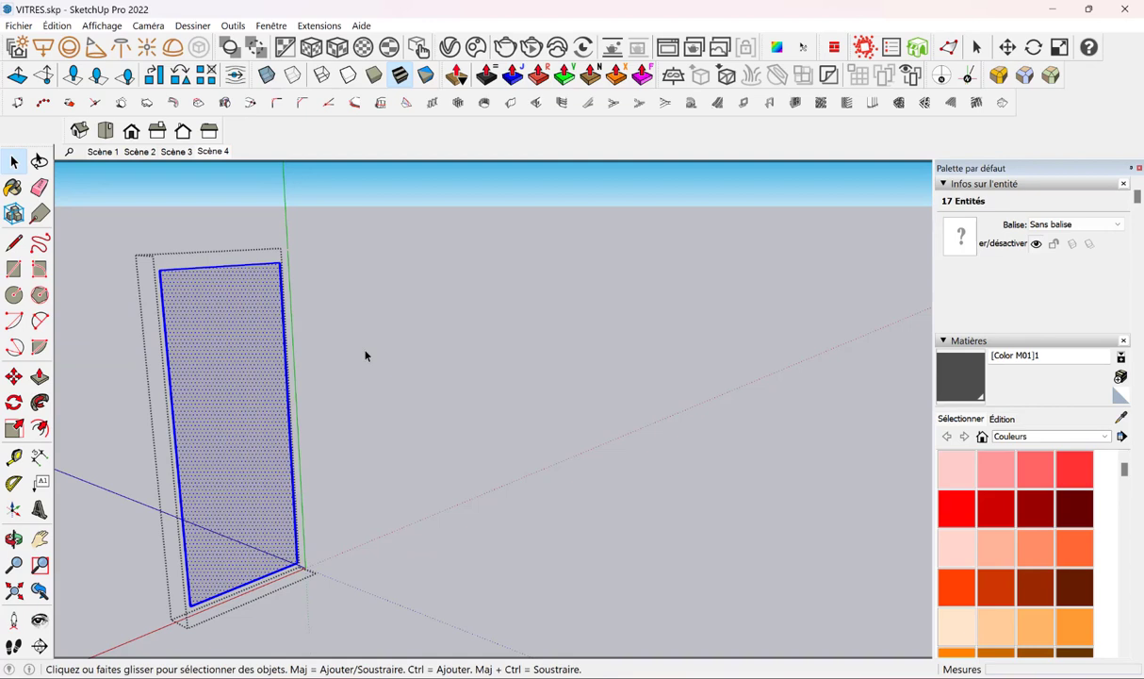
{"action": "mouse_move", "coordinate": [365, 355]}
{"action": "middle_mouse_down"}
{"action": "mouse_move", "coordinate": [123, 324]}
{"action": "mouse_move", "coordinate": [213, 325]}
{"action": "middle_mouse_up"}
{"action": "left_click_drag", "start_coordinate": [213, 324], "coordinate": [208, 309]}
{"action": "middle_click_drag", "start_coordinate": [214, 309], "coordinate": [279, 343]}
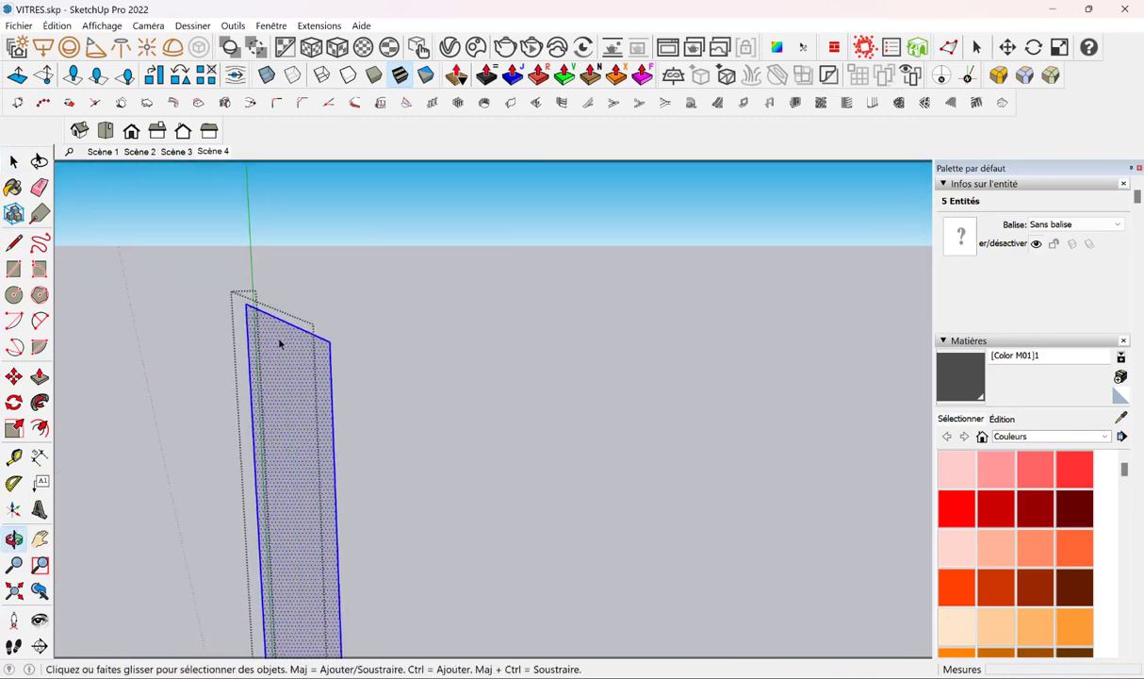
Push/pull the glass face out 1 cm, then return to Scène 4
{"action": "left_click", "coordinate": [279, 350]}
{"action": "key", "text": "p"}
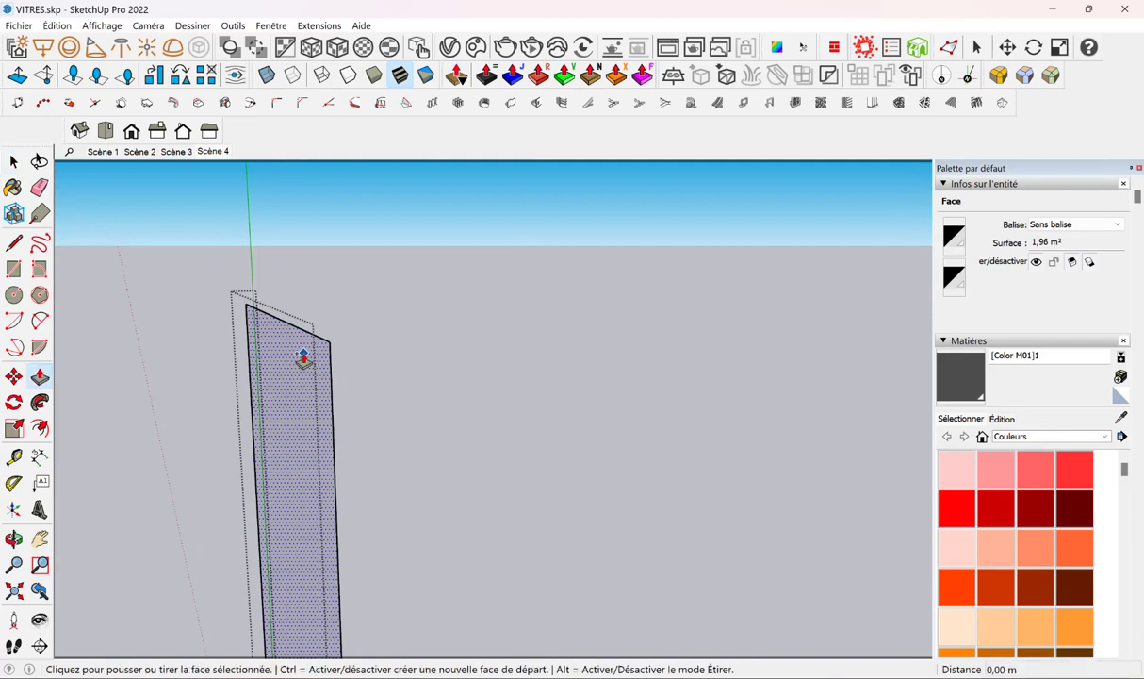
{"action": "left_click", "coordinate": [304, 357]}
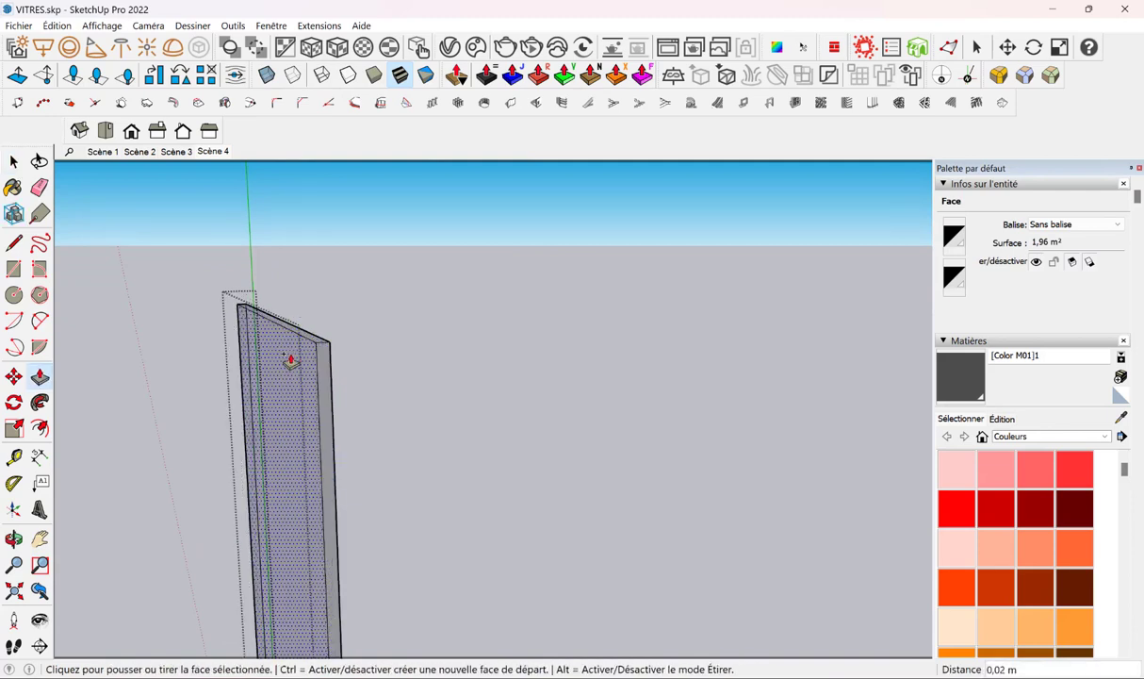
{"action": "type", "text": "1"}
{"action": "left_click", "coordinate": [290, 360]}
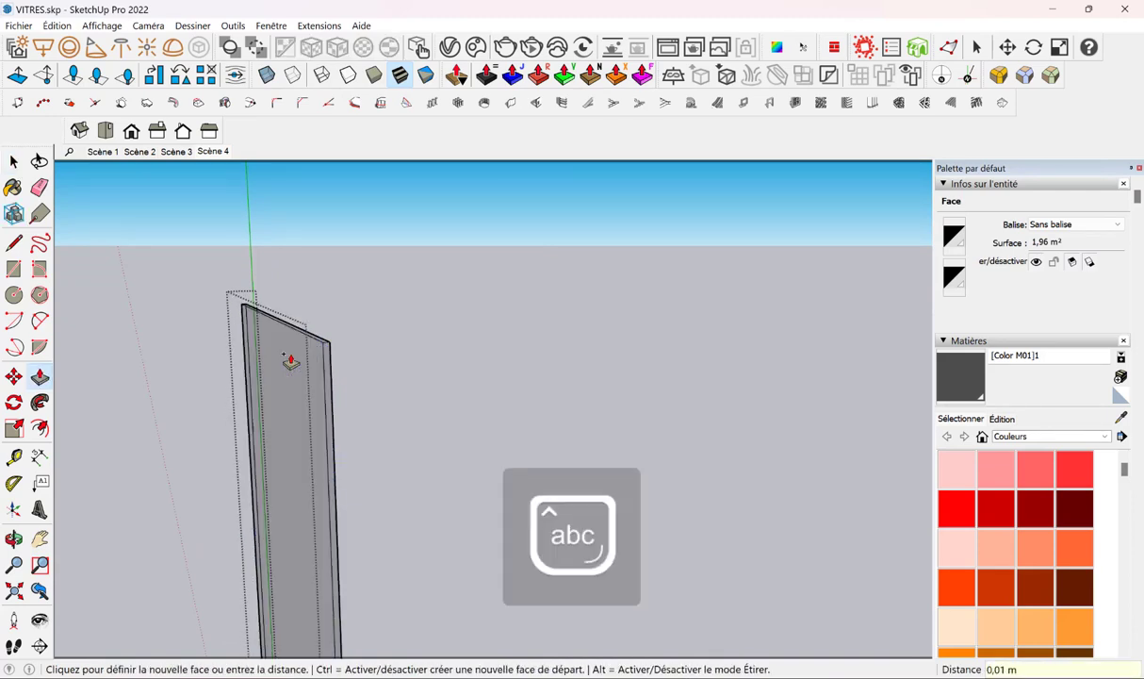
{"action": "left_click", "coordinate": [213, 151]}
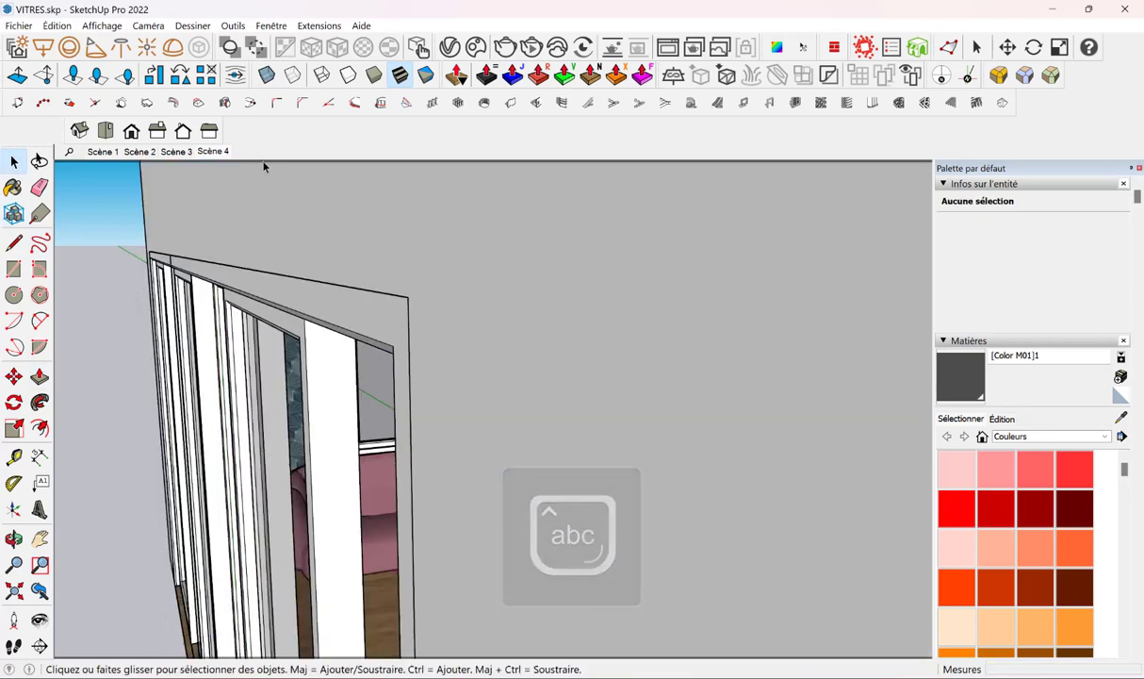
{"action": "left_click", "coordinate": [209, 132]}
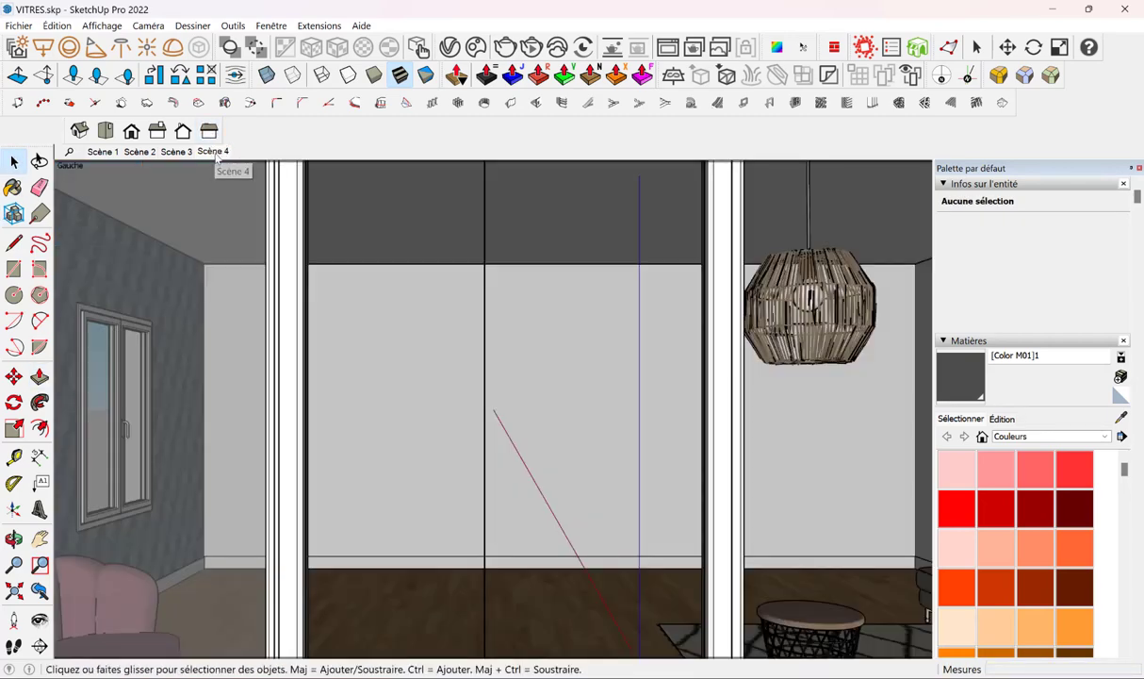
From Scène 4, zoom and orbit around the mullions and door frame to inspect the thickened glass in the render
{"action": "left_click", "coordinate": [216, 154]}
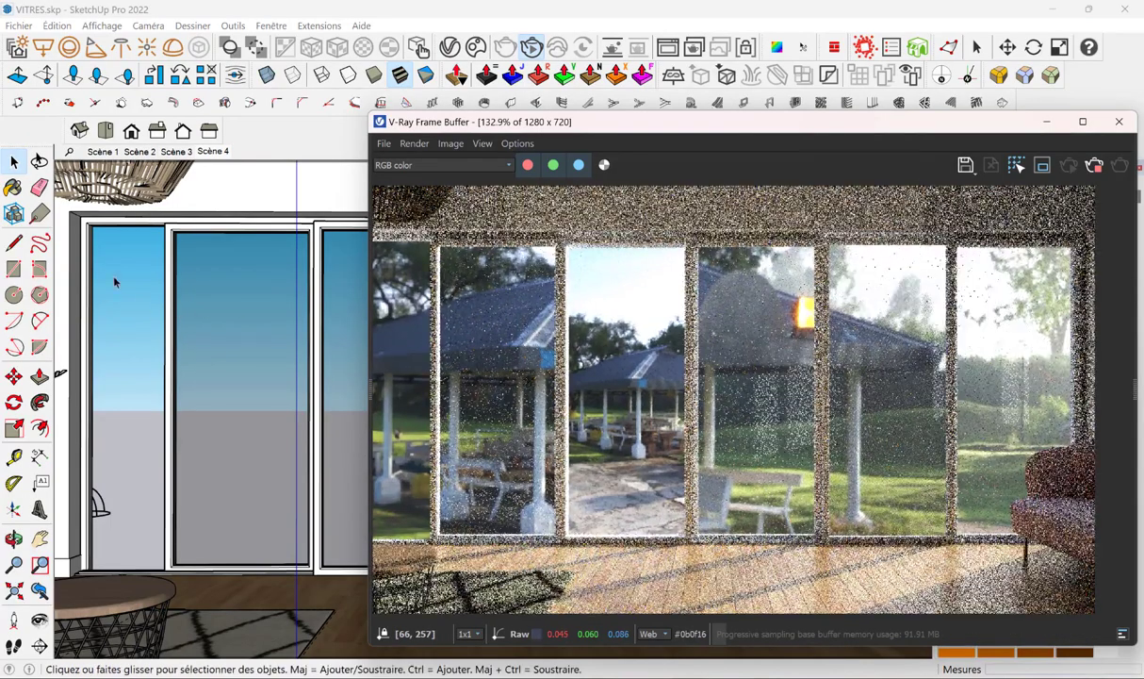
{"action": "scroll", "coordinate": [117, 293], "scroll_direction": "up", "scroll_amount": 2}
{"action": "scroll", "coordinate": [117, 292], "scroll_direction": "up", "scroll_amount": 1}
{"action": "scroll", "coordinate": [127, 313], "scroll_direction": "up", "scroll_amount": 1}
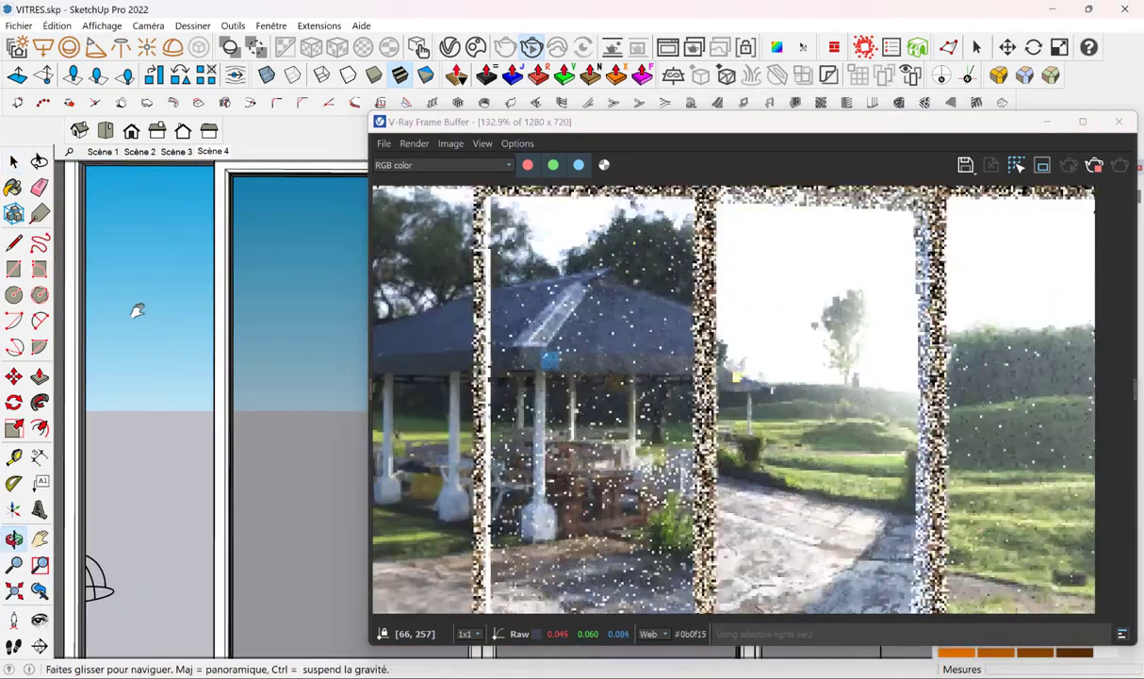
{"action": "scroll", "coordinate": [141, 309], "scroll_direction": "up", "scroll_amount": 1}
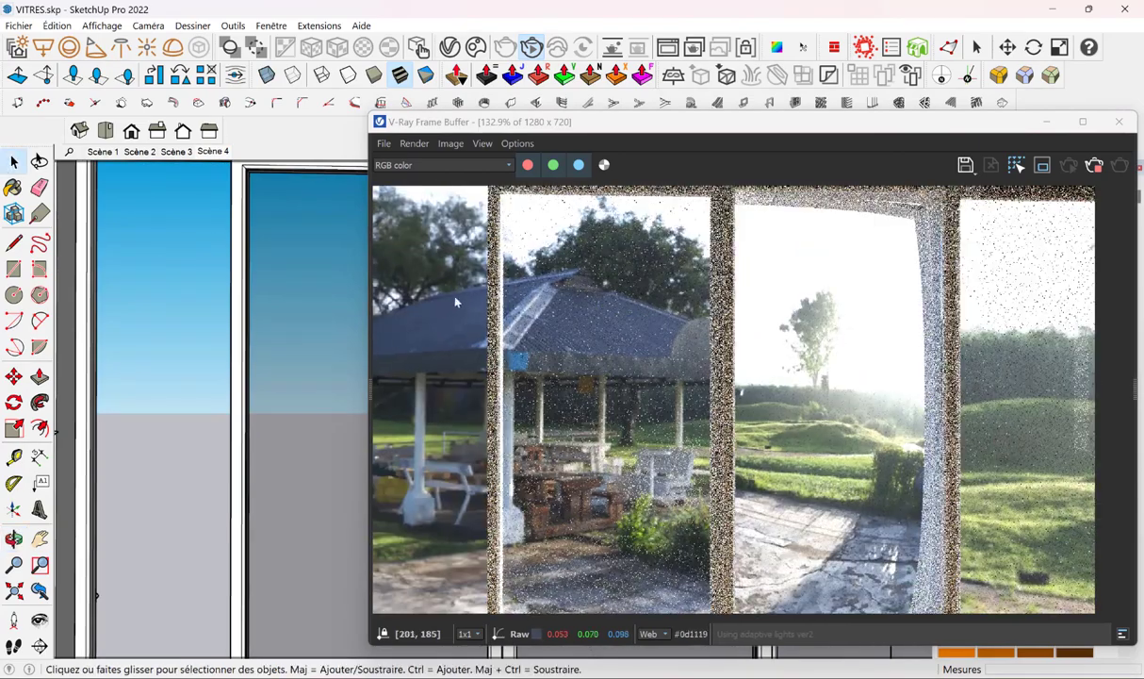
{"action": "middle_click_drag", "start_coordinate": [187, 437], "coordinate": [197, 426]}
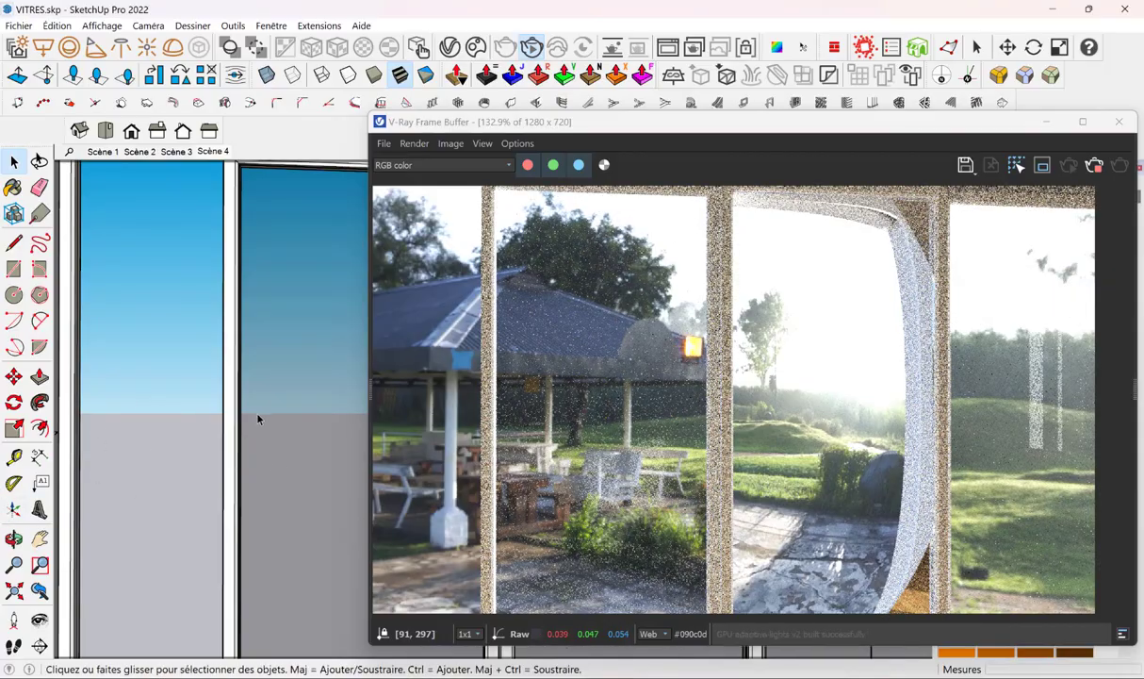
{"action": "scroll", "coordinate": [258, 419], "scroll_direction": "down", "scroll_amount": 3}
{"action": "middle_click_drag", "start_coordinate": [273, 403], "coordinate": [61, 411]}
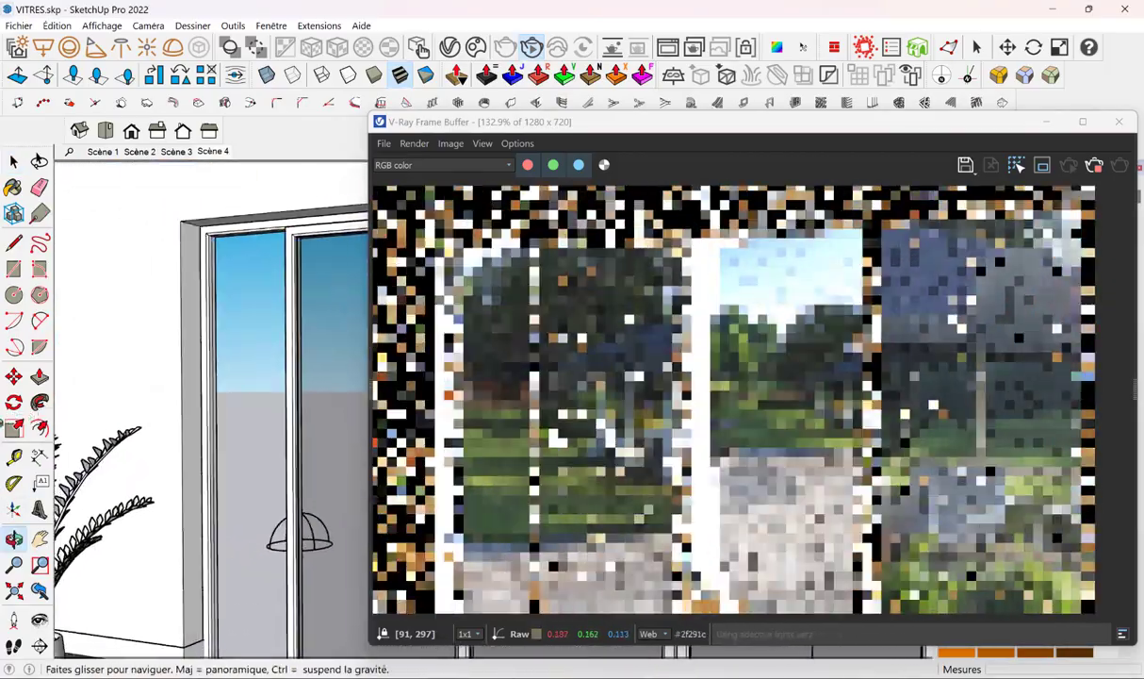
{"action": "mouse_move", "coordinate": [250, 396]}
{"action": "middle_mouse_down"}
{"action": "mouse_move", "coordinate": [258, 441]}
{"action": "mouse_move", "coordinate": [264, 434]}
{"action": "middle_mouse_up"}
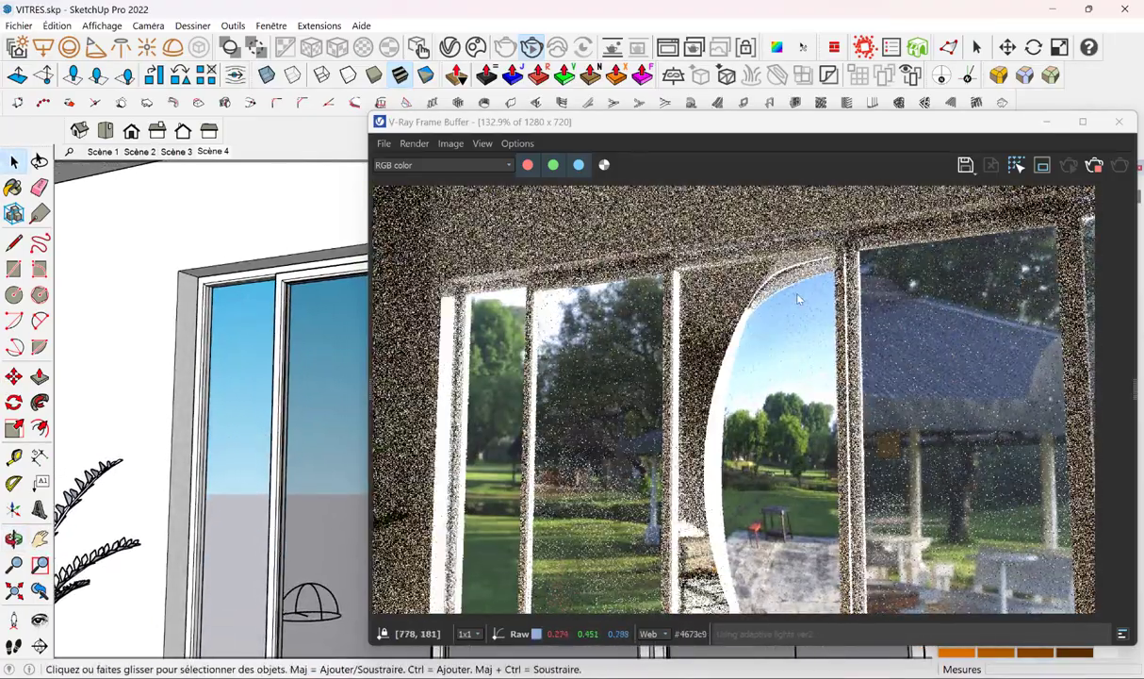
{"action": "left_click", "coordinate": [1110, 168]}
Close the render window, enter the middle window panel and select its entire glass pane
{"action": "left_click", "coordinate": [1119, 124]}
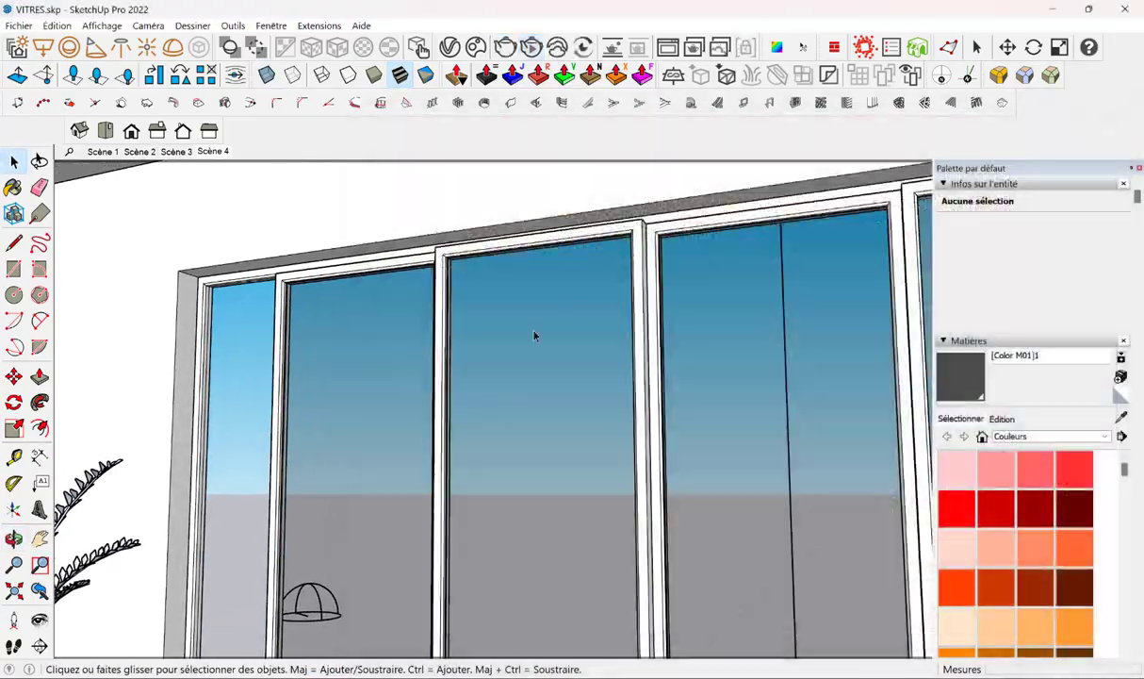
{"action": "double_click", "coordinate": [480, 395]}
{"action": "left_click", "coordinate": [480, 396]}
{"action": "double_click", "coordinate": [480, 396]}
{"action": "triple_click", "coordinate": [480, 395]}
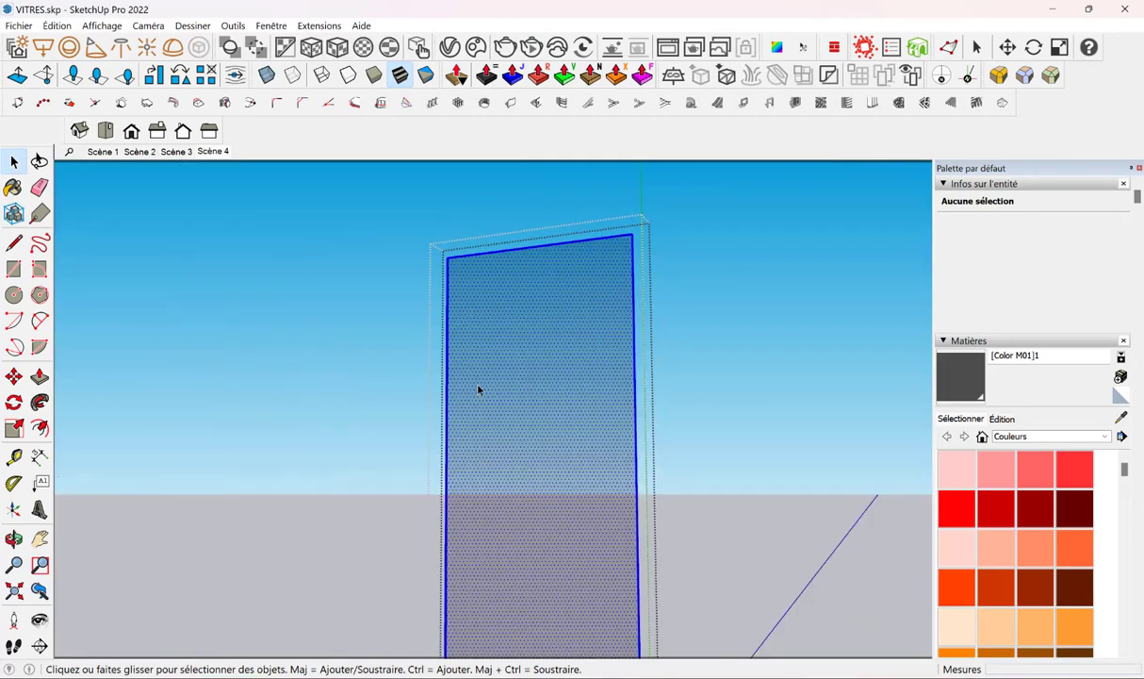
{"action": "mouse_move", "coordinate": [480, 394]}
{"action": "middle_mouse_down"}
{"action": "mouse_move", "coordinate": [882, 421]}
{"action": "mouse_move", "coordinate": [439, 273]}
{"action": "mouse_move", "coordinate": [447, 299]}
{"action": "mouse_move", "coordinate": [627, 324]}
{"action": "mouse_move", "coordinate": [458, 344]}
{"action": "mouse_move", "coordinate": [245, 308]}
{"action": "middle_mouse_up"}
{"action": "scroll", "coordinate": [421, 282], "scroll_direction": "up", "scroll_amount": 2}
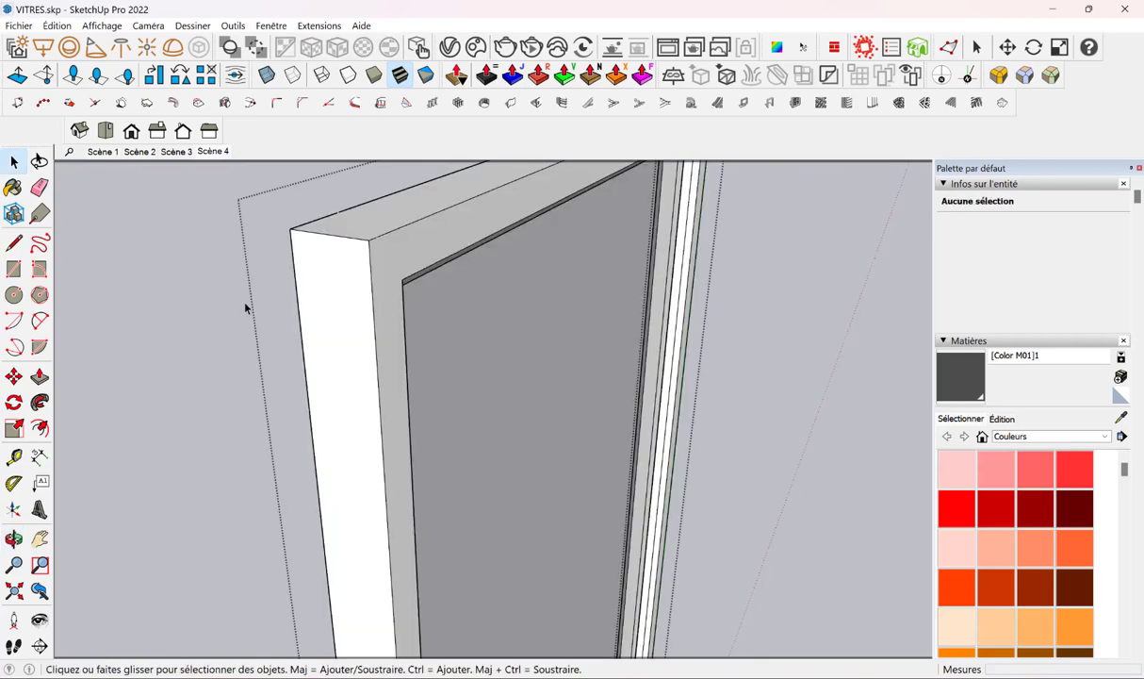
{"action": "scroll", "coordinate": [245, 307], "scroll_direction": "down", "scroll_amount": 2}
{"action": "scroll", "coordinate": [173, 398], "scroll_direction": "down", "scroll_amount": 2}
{"action": "middle_click_drag", "start_coordinate": [173, 398], "coordinate": [51, 285]}
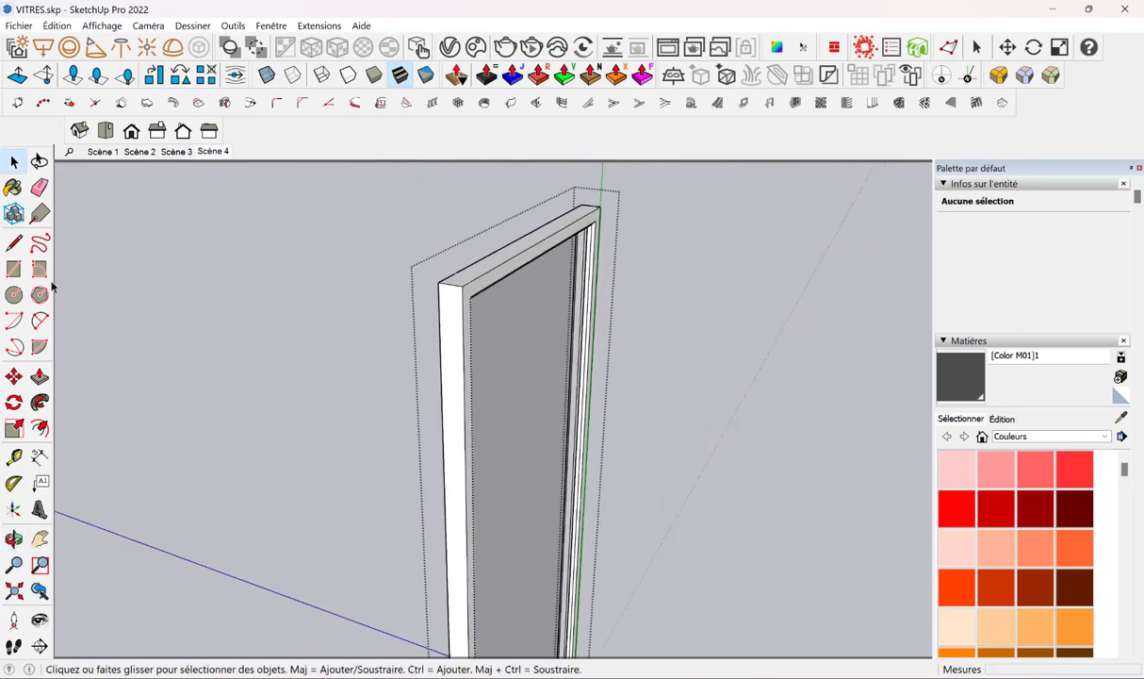
Remove the small test rectangle accidentally drawn on the wall, orbiting to reach it
{"action": "left_click", "coordinate": [192, 477]}
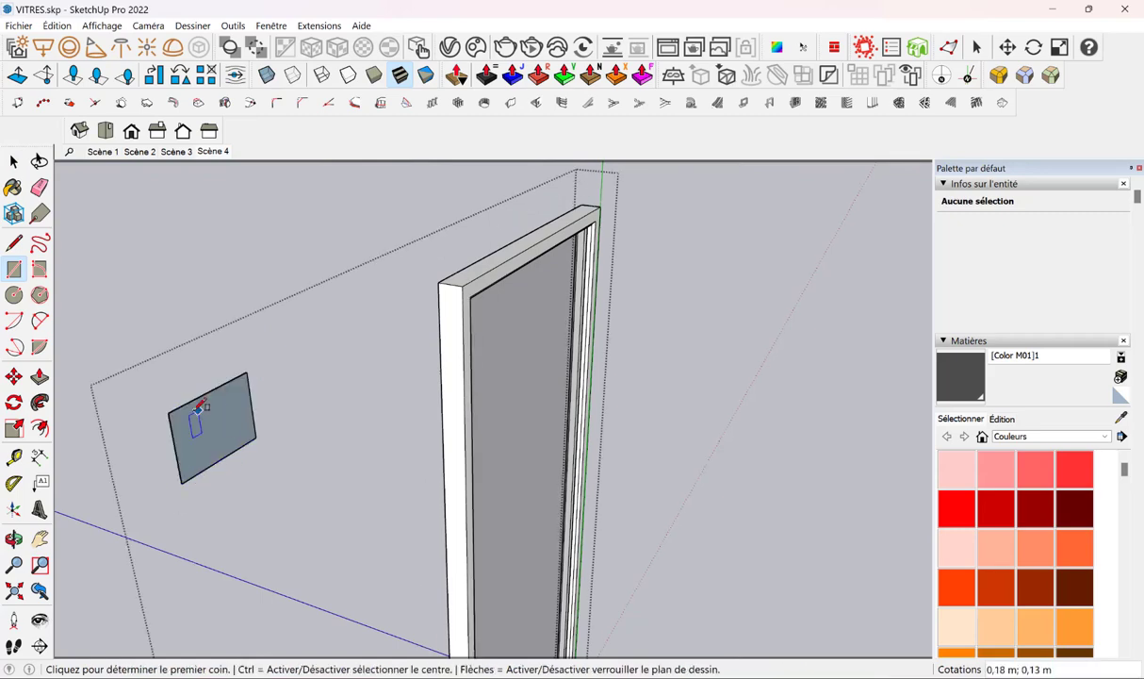
{"action": "middle_click_drag", "start_coordinate": [191, 477], "coordinate": [184, 421]}
{"action": "key", "text": "o"}
{"action": "mouse_move", "coordinate": [432, 365]}
{"action": "left_mouse_down"}
{"action": "mouse_move", "coordinate": [625, 311]}
{"action": "mouse_move", "coordinate": [339, 381]}
{"action": "mouse_move", "coordinate": [618, 325]}
{"action": "left_mouse_up"}
{"action": "key", "text": "space"}
{"action": "left_click", "coordinate": [187, 543]}
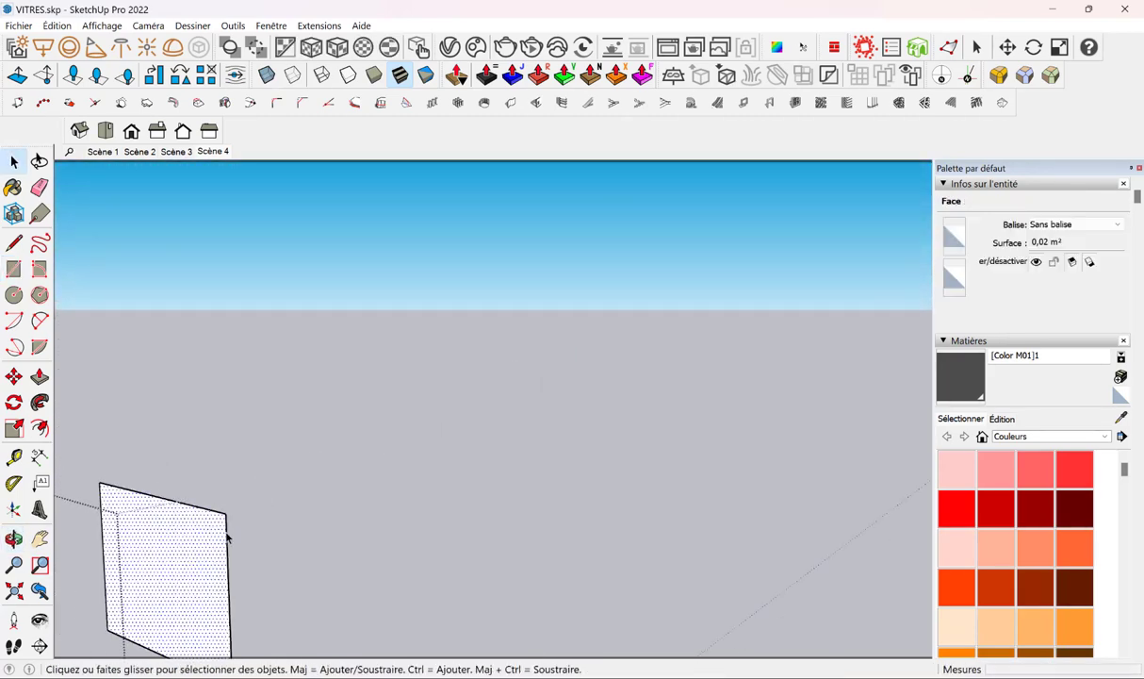
{"action": "mouse_move", "coordinate": [203, 540]}
{"action": "middle_mouse_down"}
{"action": "mouse_move", "coordinate": [197, 497]}
{"action": "mouse_move", "coordinate": [725, 389]}
{"action": "mouse_move", "coordinate": [673, 408]}
{"action": "middle_mouse_up"}
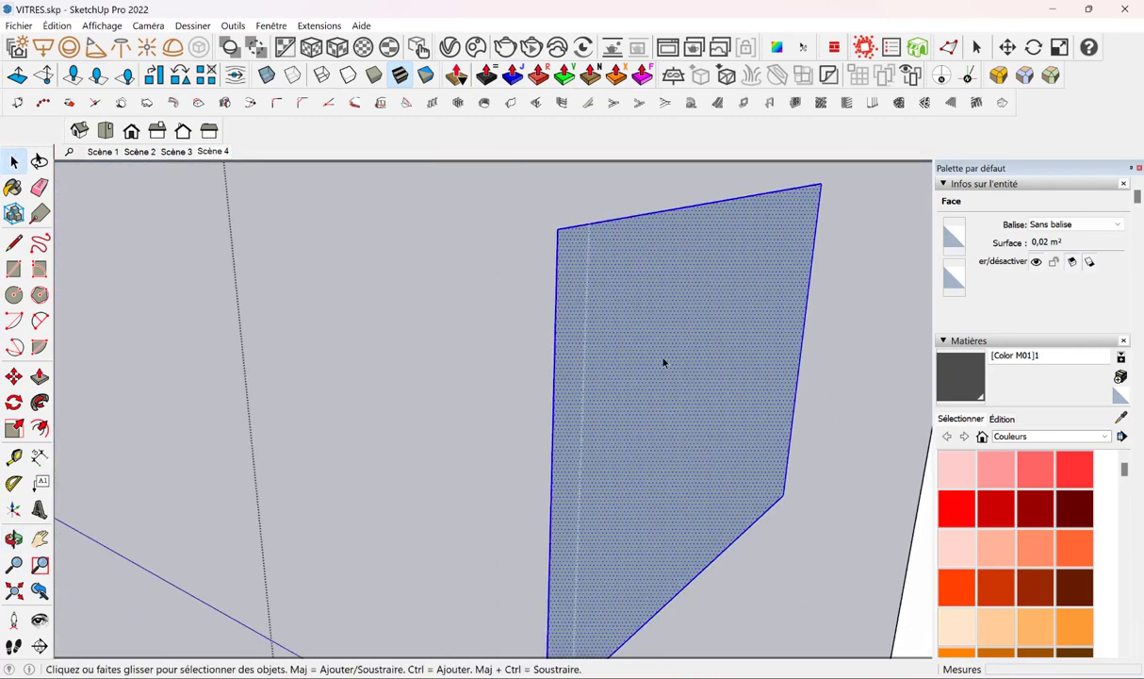
{"action": "key", "text": "Delete"}
{"action": "middle_click_drag", "start_coordinate": [621, 332], "coordinate": [685, 334]}
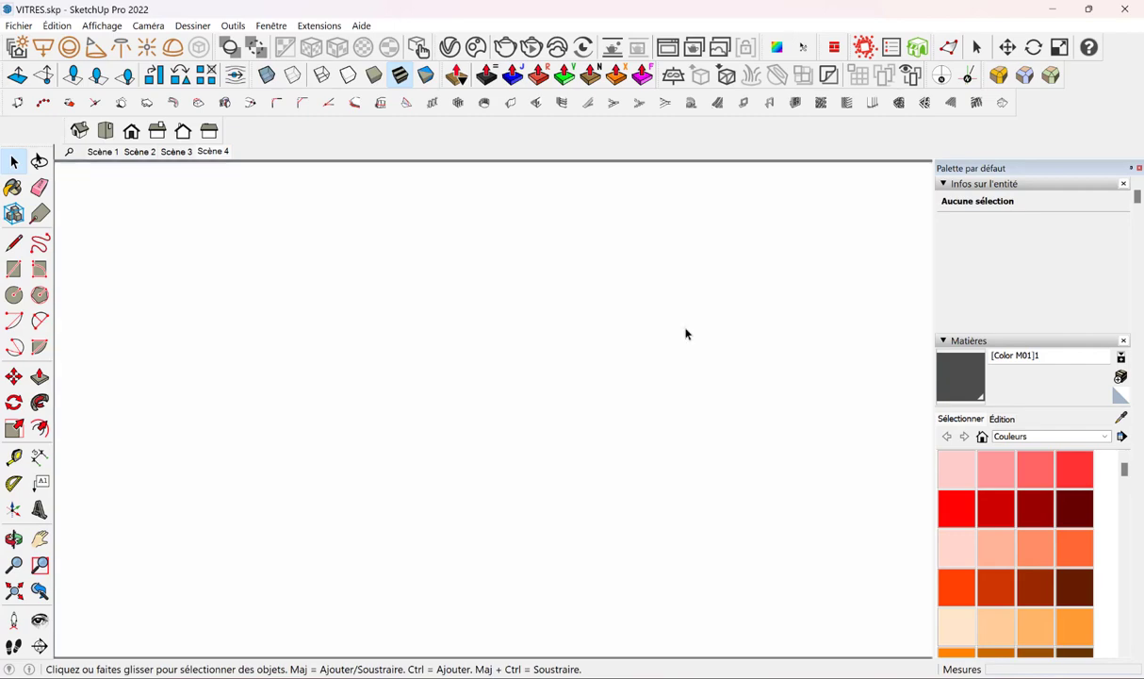
On the glazed-wall scene, select a window pane and switch Style de faces to Monochrome
{"action": "left_click", "coordinate": [213, 151]}
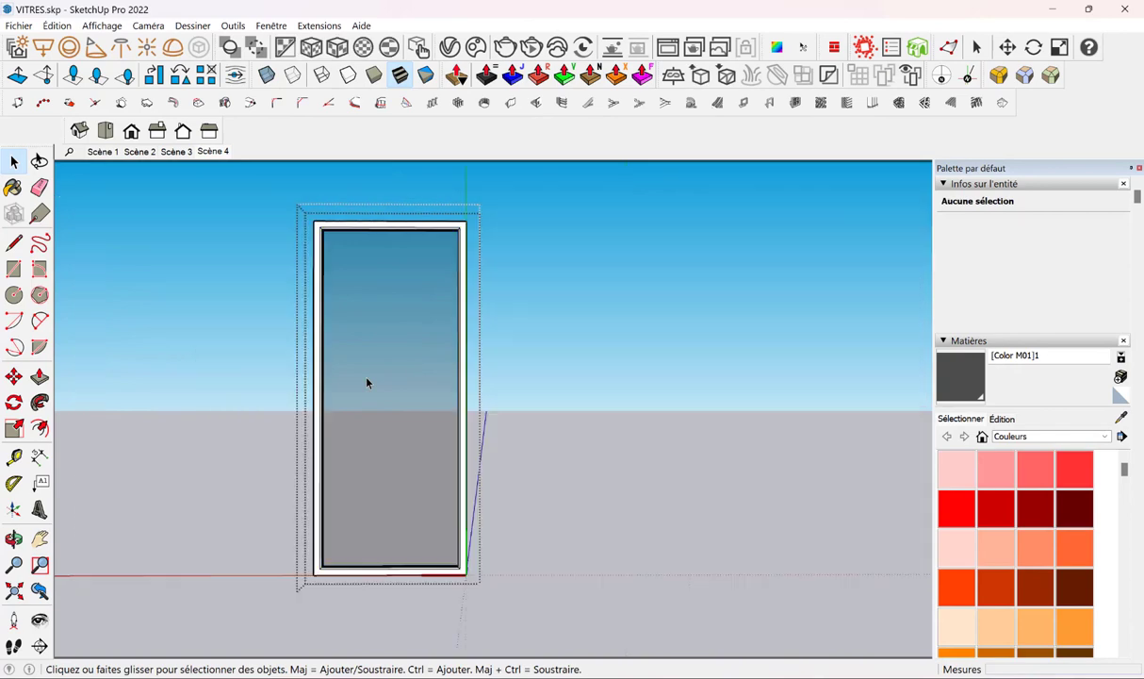
{"action": "triple_click", "coordinate": [368, 383]}
{"action": "scroll", "coordinate": [348, 297], "scroll_direction": "up", "scroll_amount": 2}
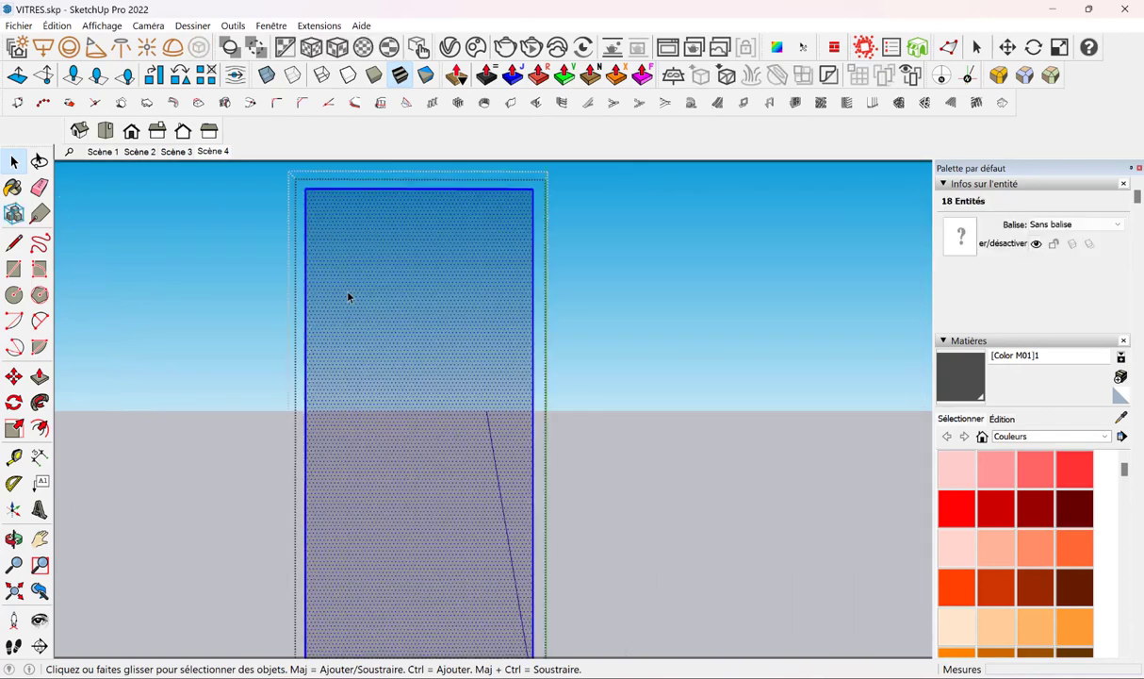
{"action": "mouse_move", "coordinate": [347, 297]}
{"action": "middle_mouse_down"}
{"action": "mouse_move", "coordinate": [437, 332]}
{"action": "mouse_move", "coordinate": [276, 356]}
{"action": "mouse_move", "coordinate": [389, 335]}
{"action": "mouse_move", "coordinate": [419, 349]}
{"action": "middle_mouse_up"}
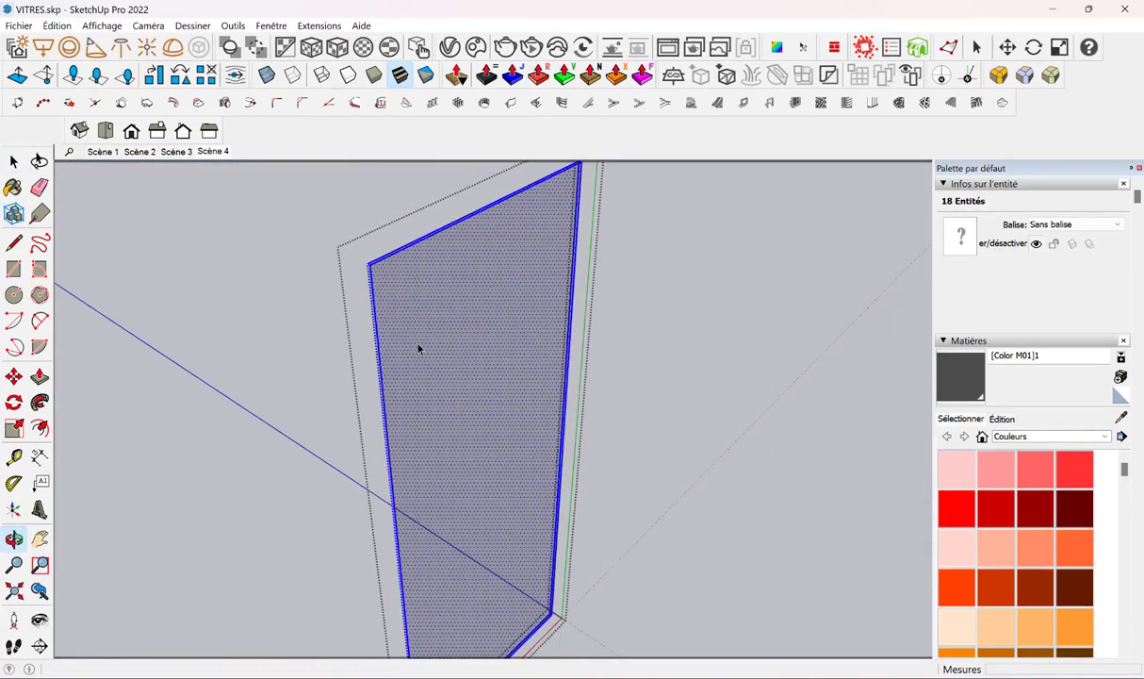
{"action": "key", "text": "alt+a"}
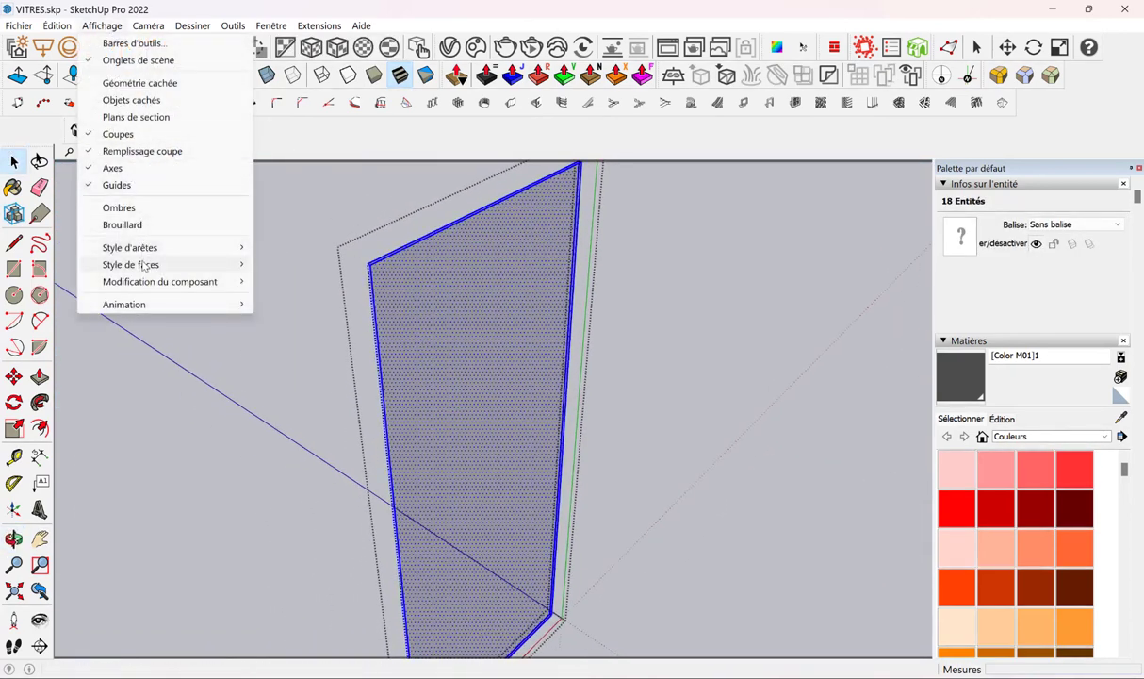
{"action": "mouse_move", "coordinate": [131, 265]}
{"action": "left_click", "coordinate": [293, 360]}
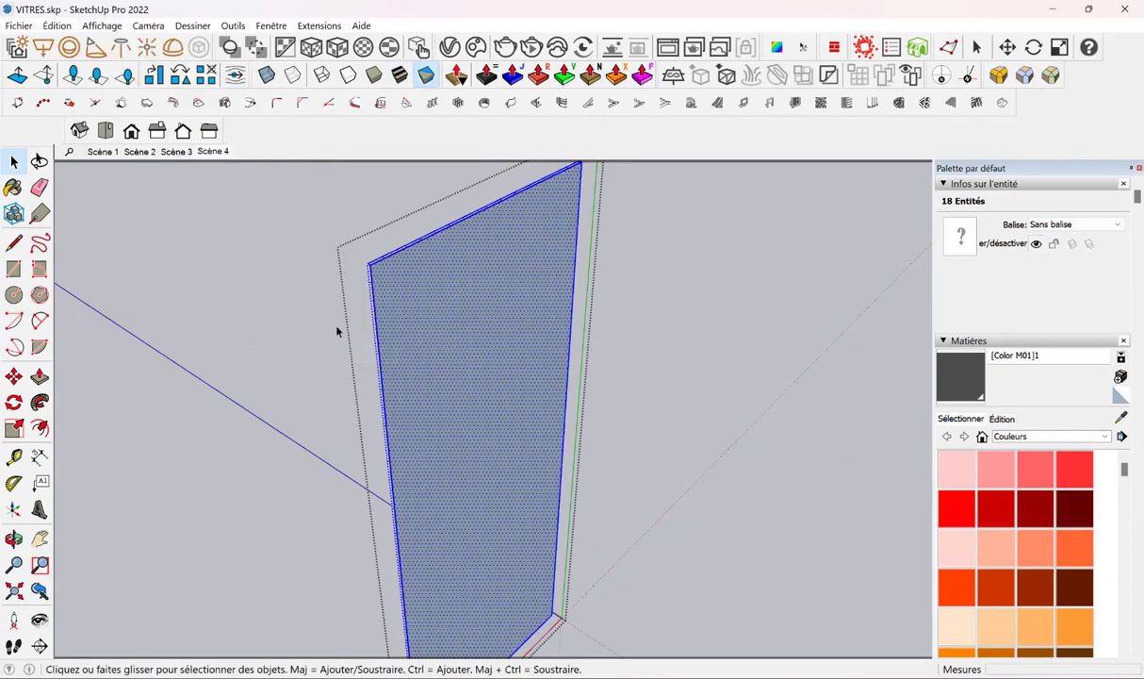
Reverse the pane's face with Inverser les faces and orbit to check both sides
{"action": "mouse_move", "coordinate": [337, 331]}
{"action": "middle_mouse_down"}
{"action": "mouse_move", "coordinate": [242, 335]}
{"action": "mouse_move", "coordinate": [567, 268]}
{"action": "mouse_move", "coordinate": [176, 301]}
{"action": "mouse_move", "coordinate": [437, 331]}
{"action": "middle_mouse_up"}
{"action": "left_click", "coordinate": [242, 334]}
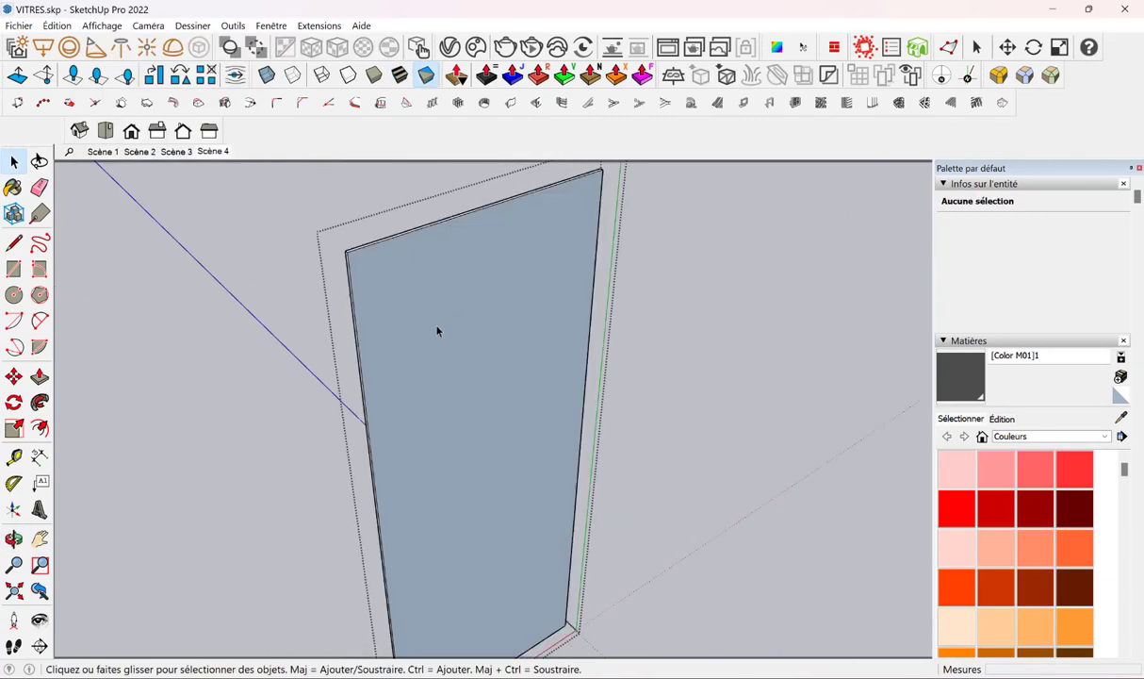
{"action": "left_click", "coordinate": [437, 331]}
{"action": "mouse_move", "coordinate": [242, 339]}
{"action": "middle_mouse_down"}
{"action": "mouse_move", "coordinate": [744, 255]}
{"action": "mouse_move", "coordinate": [189, 295]}
{"action": "mouse_move", "coordinate": [723, 292]}
{"action": "mouse_move", "coordinate": [419, 286]}
{"action": "middle_mouse_up"}
{"action": "right_click", "coordinate": [422, 281]}
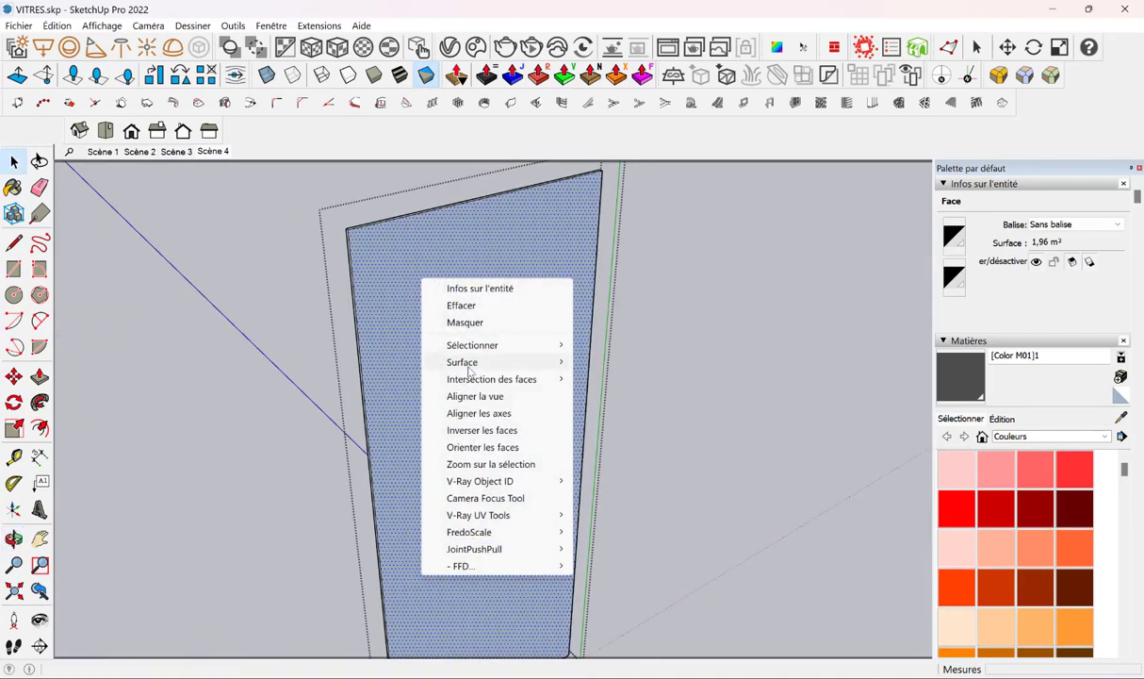
{"action": "left_click", "coordinate": [480, 430]}
{"action": "mouse_move", "coordinate": [197, 327]}
{"action": "middle_mouse_down"}
{"action": "mouse_move", "coordinate": [730, 255]}
{"action": "mouse_move", "coordinate": [350, 296]}
{"action": "mouse_move", "coordinate": [552, 311]}
{"action": "mouse_move", "coordinate": [503, 332]}
{"action": "mouse_move", "coordinate": [311, 340]}
{"action": "middle_mouse_up"}
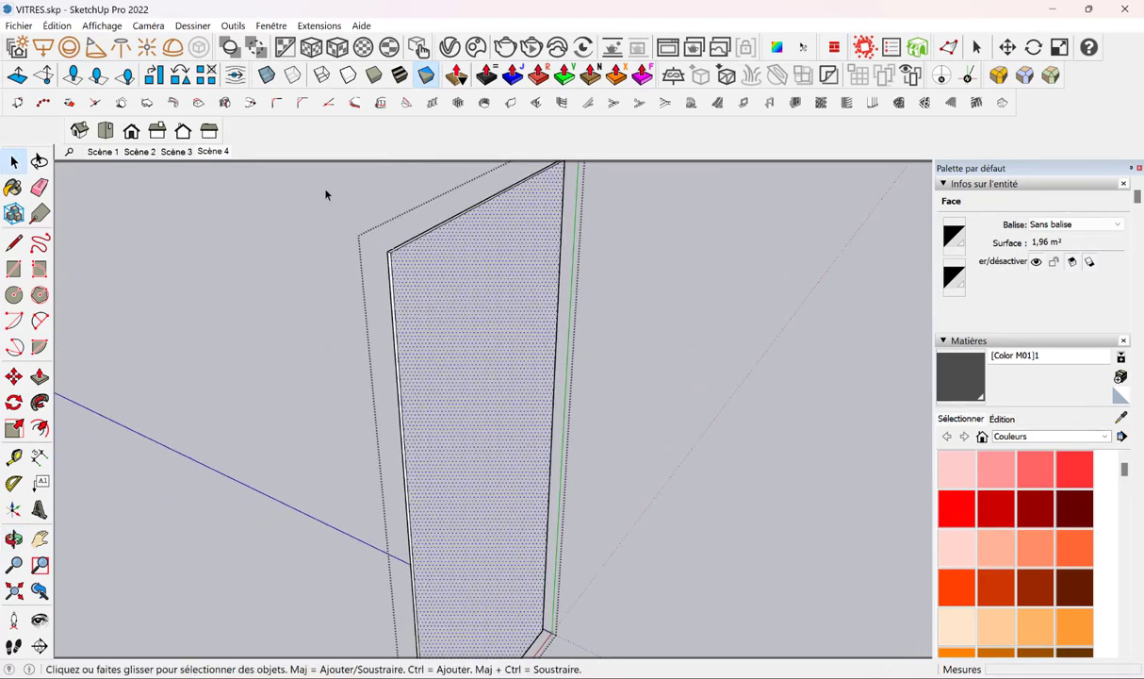
Restore Ombré avec textures shading and go to the window-frames scene
{"action": "left_click", "coordinate": [99, 26]}
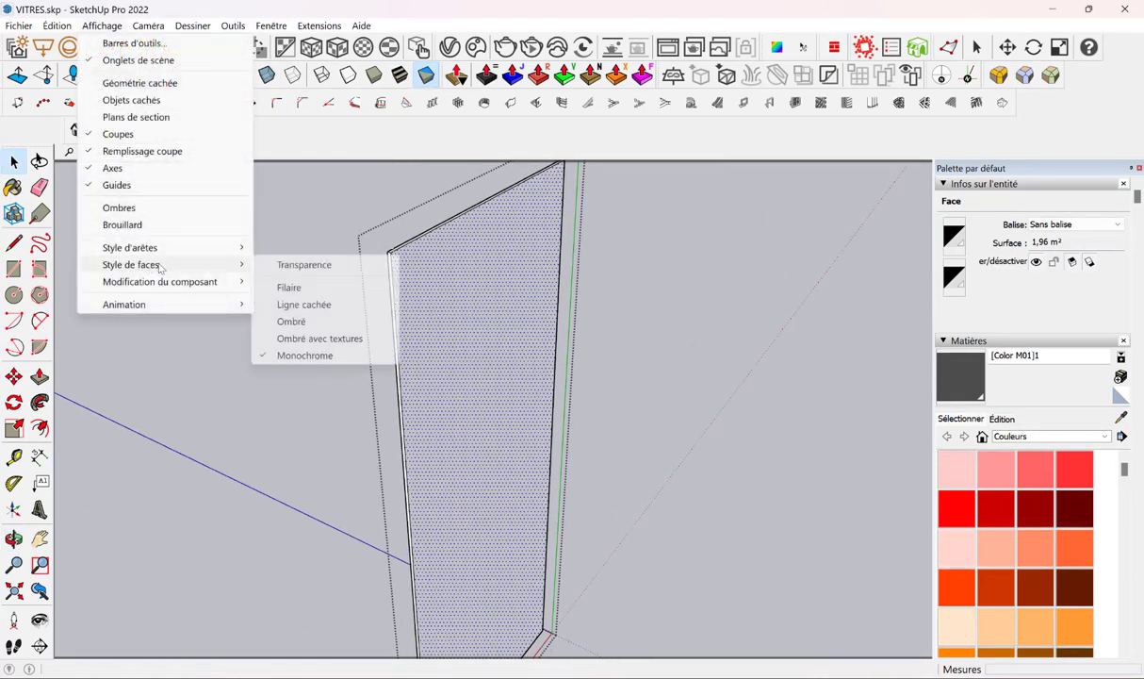
{"action": "mouse_move", "coordinate": [131, 264]}
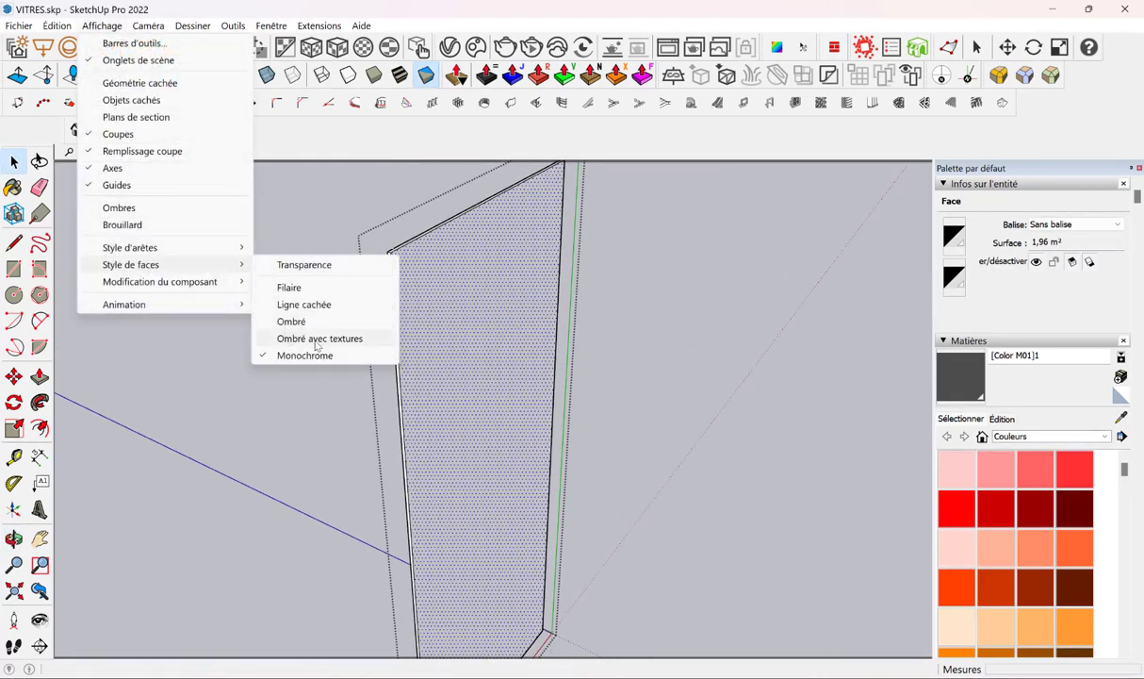
{"action": "left_click", "coordinate": [317, 338]}
{"action": "left_click", "coordinate": [213, 151]}
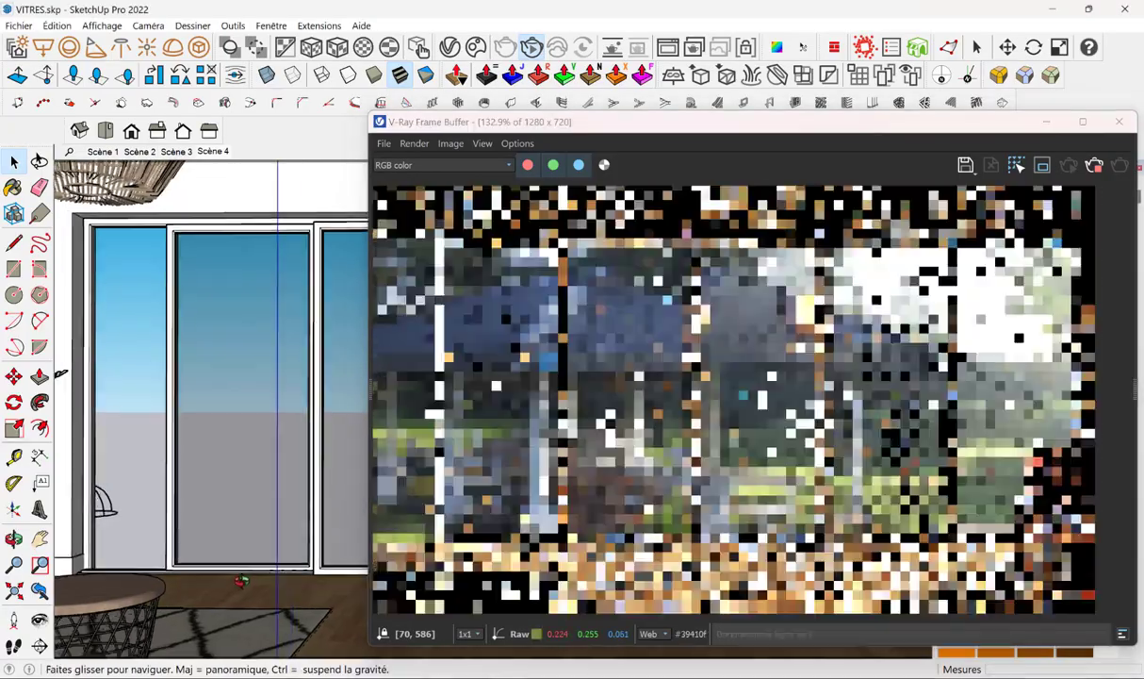
Orbit to refresh the live render of the glass wall, then close the V-Ray frame buffer
{"action": "middle_click_drag", "start_coordinate": [177, 525], "coordinate": [302, 452]}
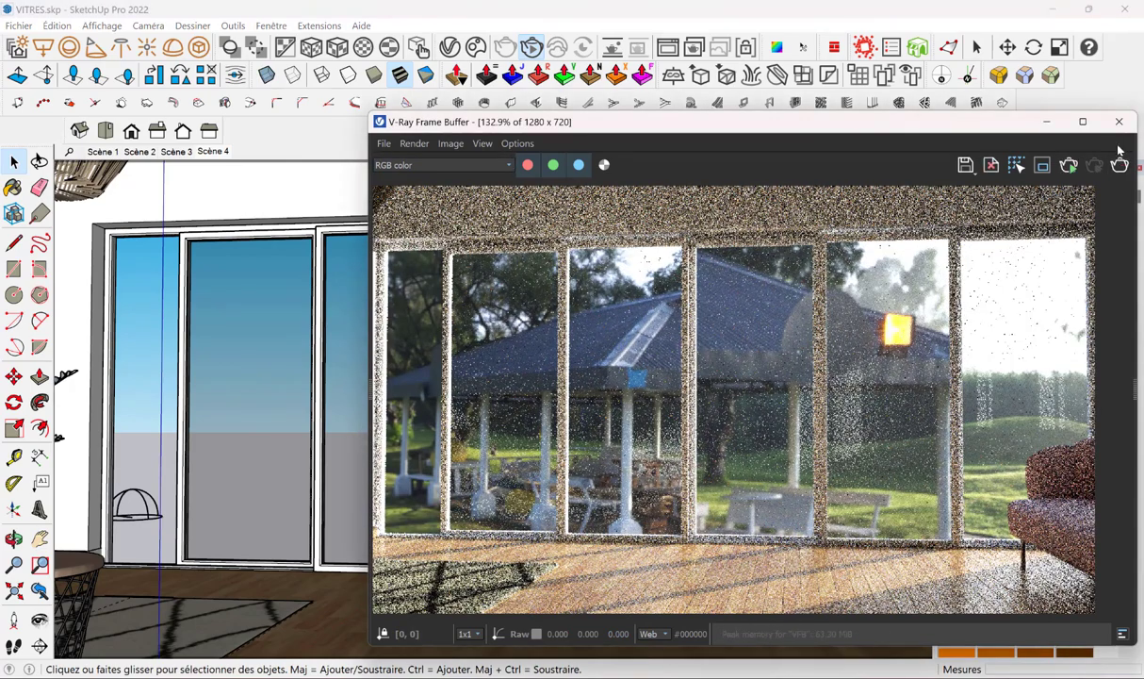
{"action": "left_click", "coordinate": [1046, 121]}
Enter the window group, select the single pane and orbit to see it more edge-on
{"action": "double_click", "coordinate": [515, 332]}
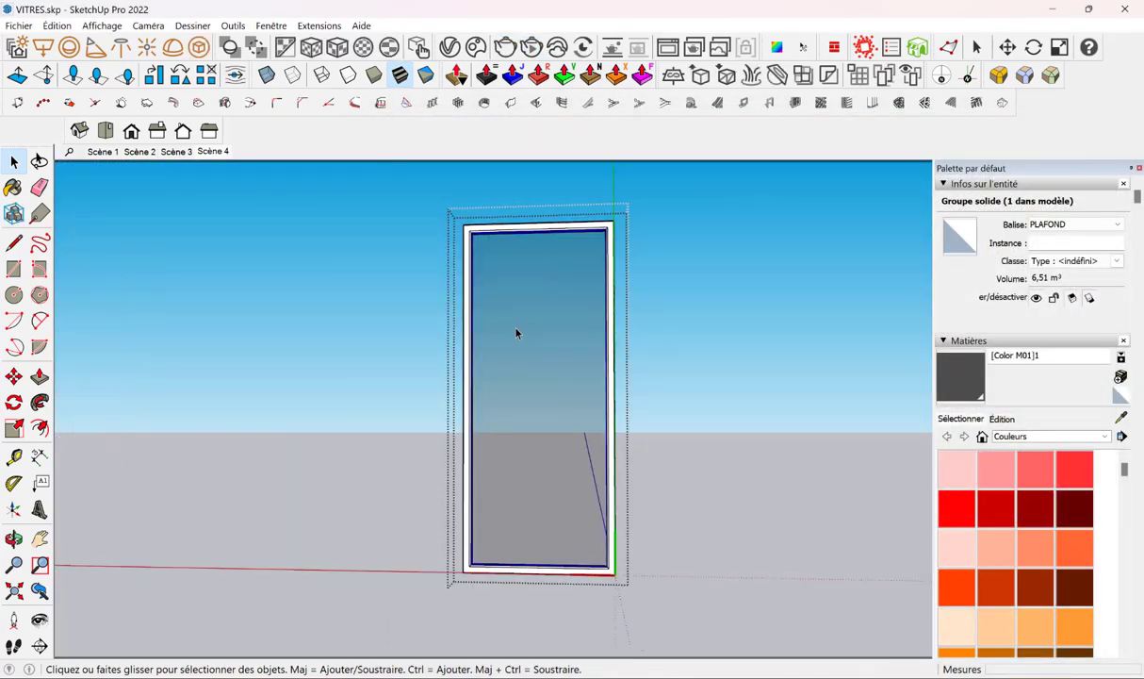
{"action": "triple_click", "coordinate": [515, 332]}
{"action": "middle_click_drag", "start_coordinate": [515, 332], "coordinate": [839, 407]}
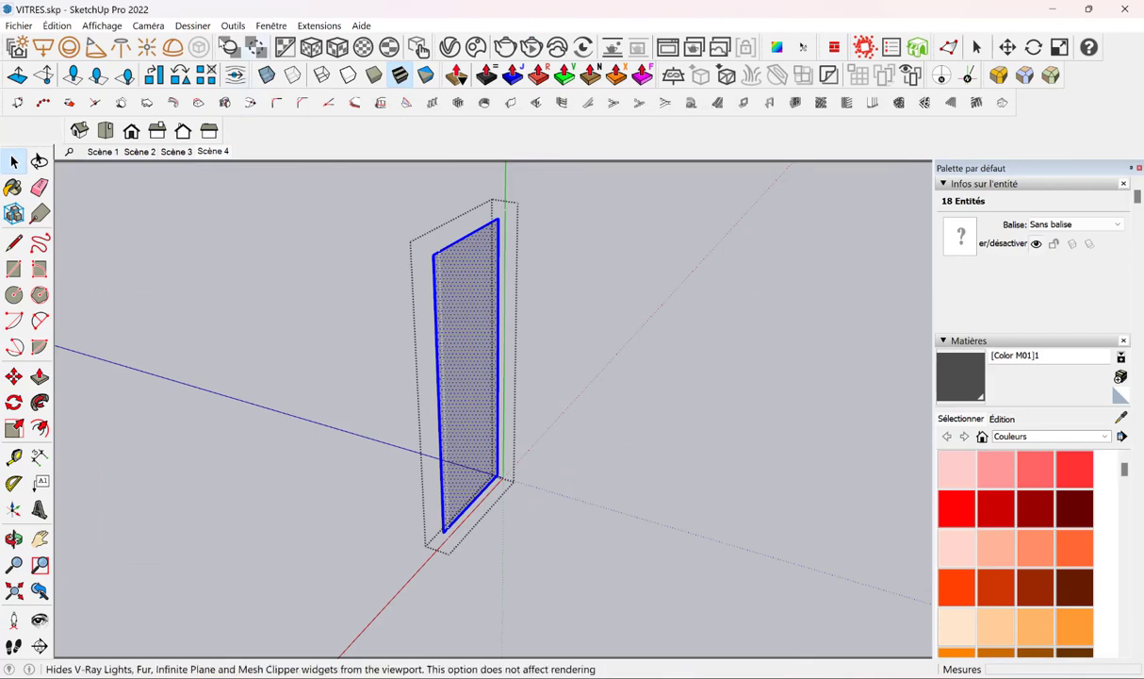
{"action": "mouse_move", "coordinate": [424, 294]}
{"action": "middle_mouse_down"}
{"action": "mouse_move", "coordinate": [486, 288]}
{"action": "mouse_move", "coordinate": [312, 317]}
{"action": "mouse_move", "coordinate": [283, 245]}
{"action": "middle_mouse_up"}
{"action": "scroll", "coordinate": [487, 287], "scroll_direction": "up", "scroll_amount": 2}
{"action": "scroll", "coordinate": [515, 280], "scroll_direction": "up", "scroll_amount": 1}
{"action": "scroll", "coordinate": [312, 316], "scroll_direction": "down", "scroll_amount": 2}
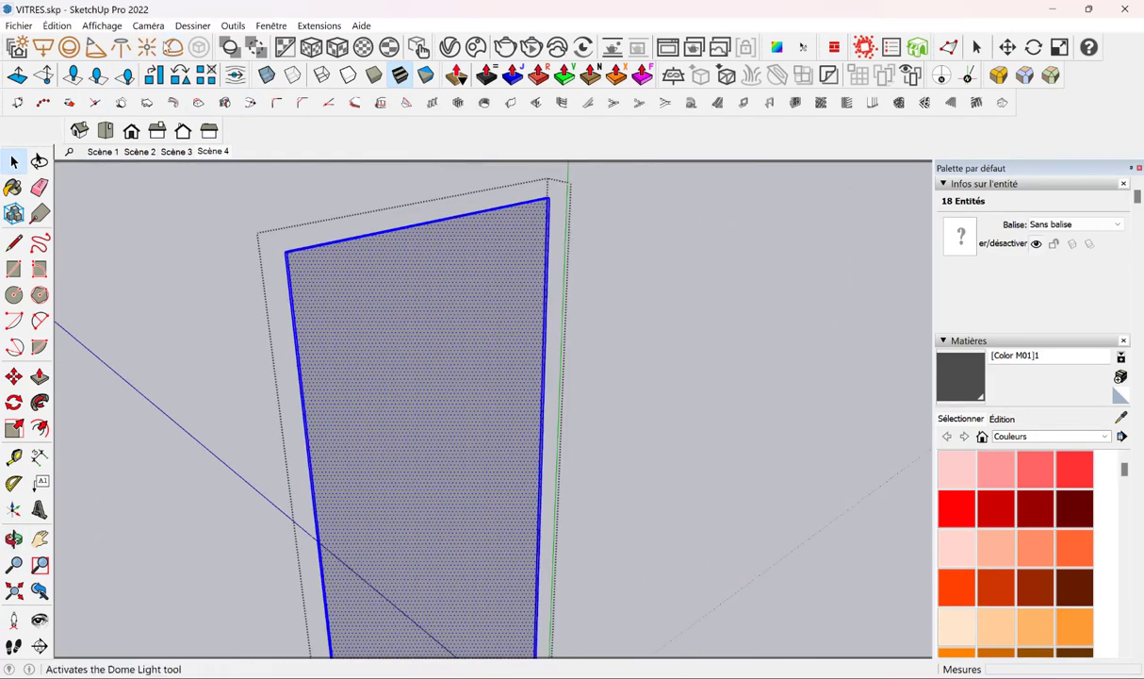
Show faces in Monochrome, reverse the pane face with Inverser les faces, and return to the textured scene
{"action": "left_click", "coordinate": [98, 26]}
{"action": "mouse_move", "coordinate": [131, 264]}
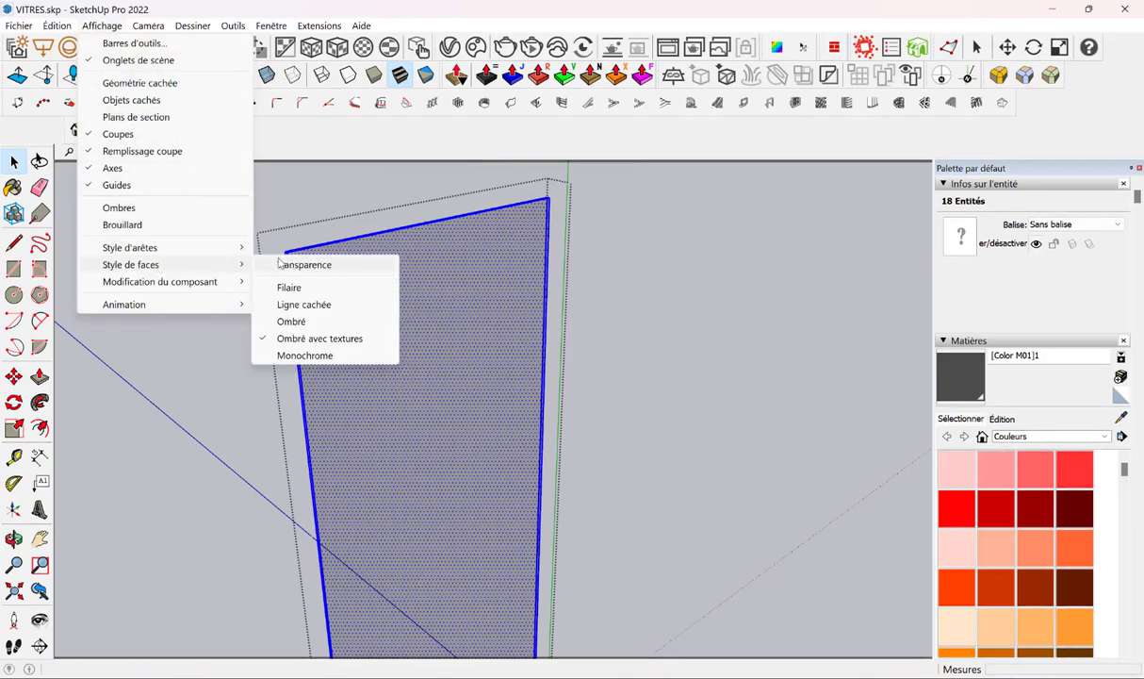
{"action": "left_click", "coordinate": [310, 339]}
{"action": "mouse_move", "coordinate": [411, 355]}
{"action": "middle_mouse_down"}
{"action": "mouse_move", "coordinate": [810, 397]}
{"action": "mouse_move", "coordinate": [467, 383]}
{"action": "mouse_move", "coordinate": [460, 306]}
{"action": "mouse_move", "coordinate": [400, 317]}
{"action": "mouse_move", "coordinate": [327, 383]}
{"action": "middle_mouse_up"}
{"action": "left_click", "coordinate": [427, 297]}
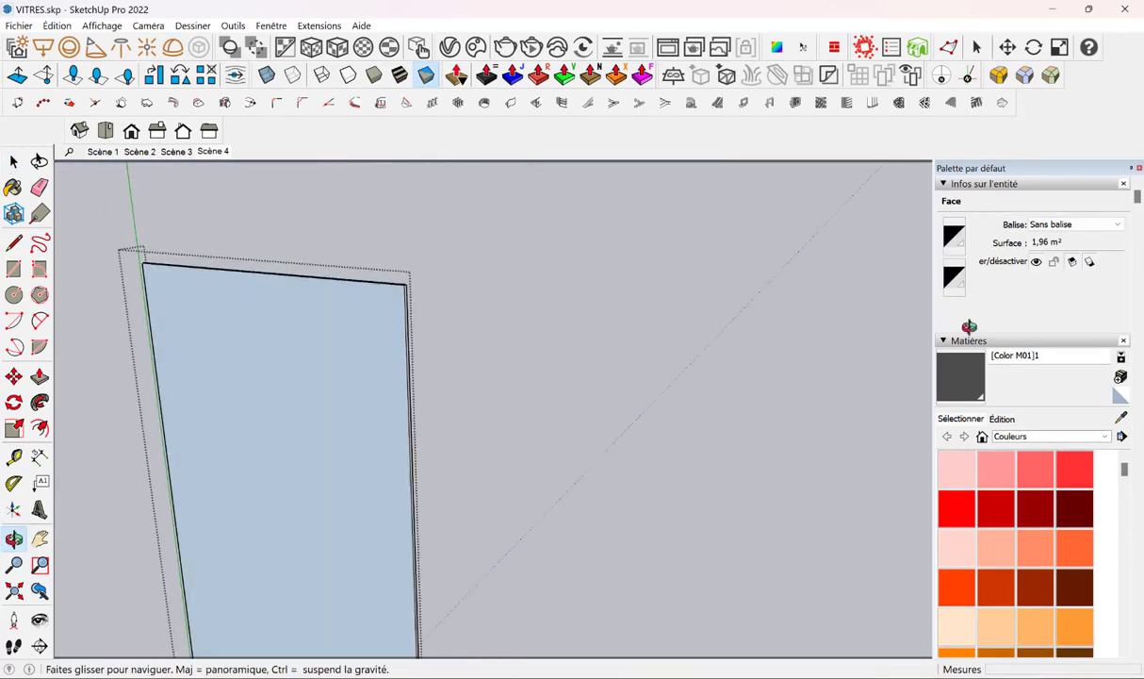
{"action": "right_click", "coordinate": [256, 326]}
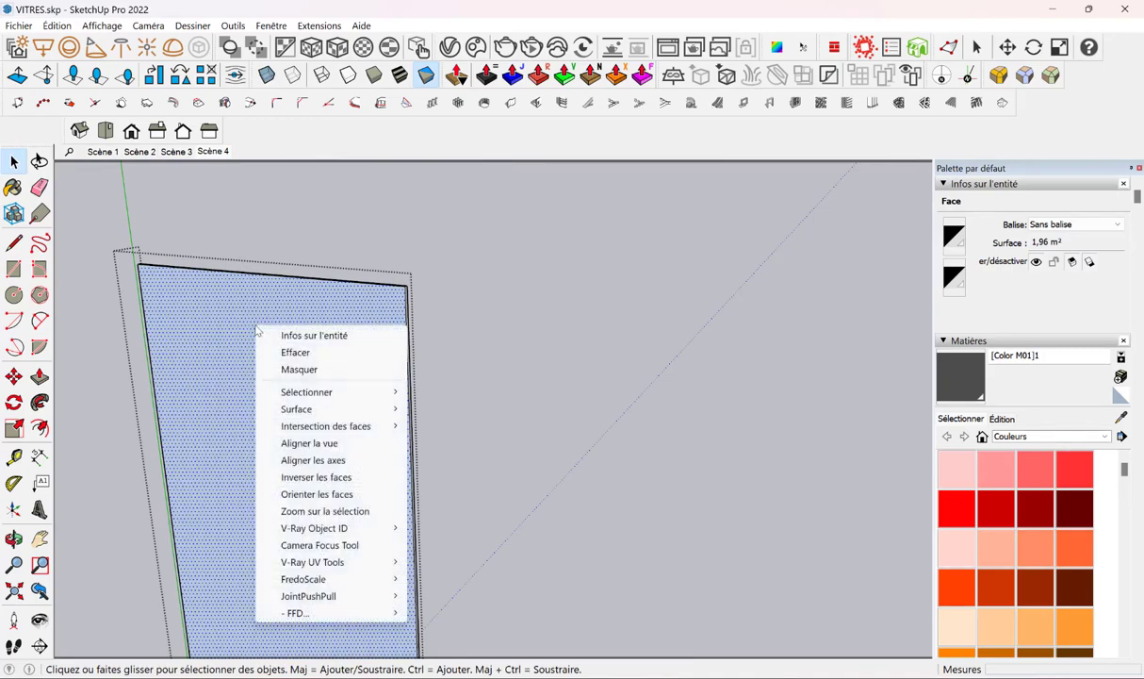
{"action": "left_click", "coordinate": [307, 479]}
{"action": "key", "text": "Page_Down"}
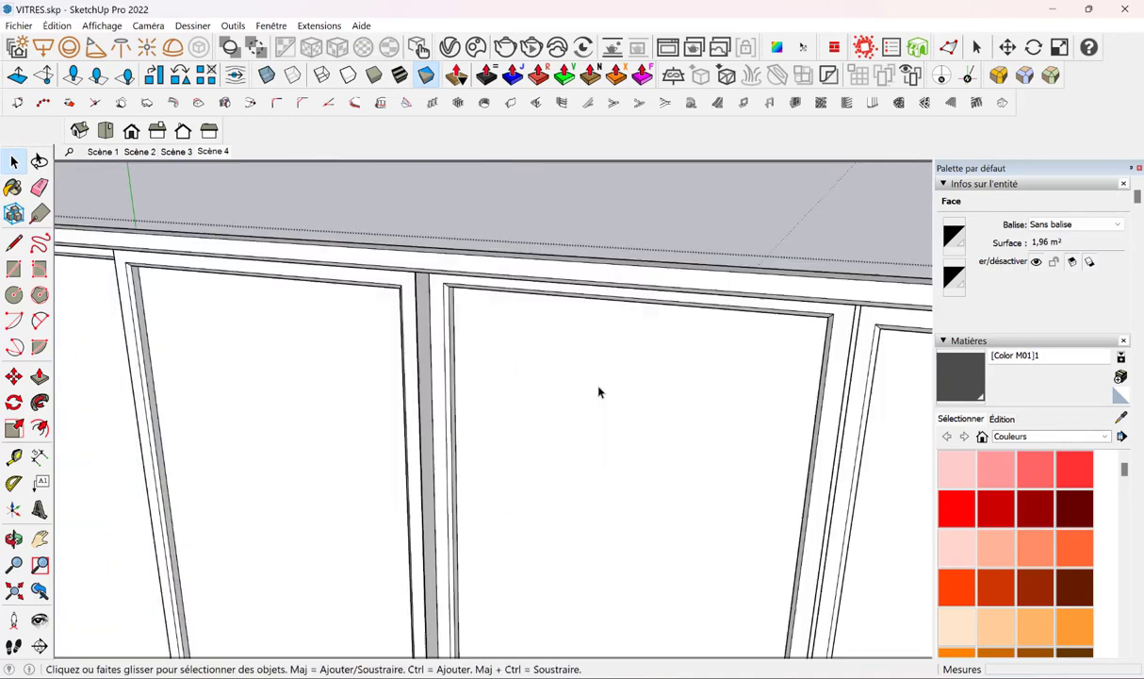
{"action": "left_click", "coordinate": [213, 152]}
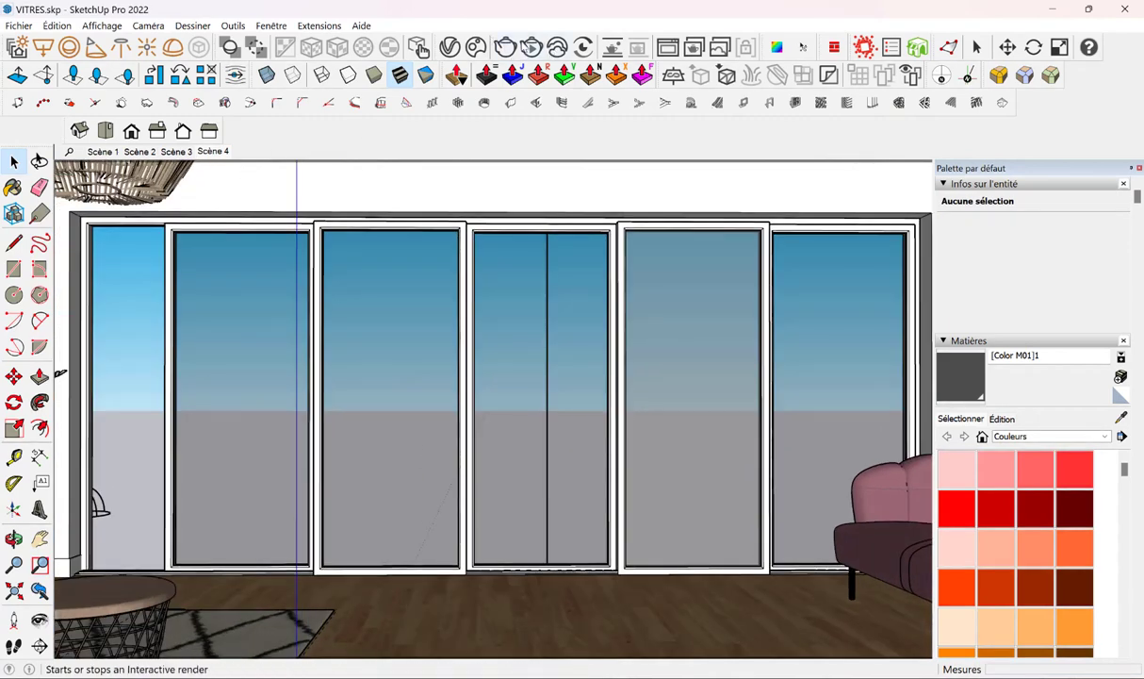
{"action": "left_click", "coordinate": [505, 47]}
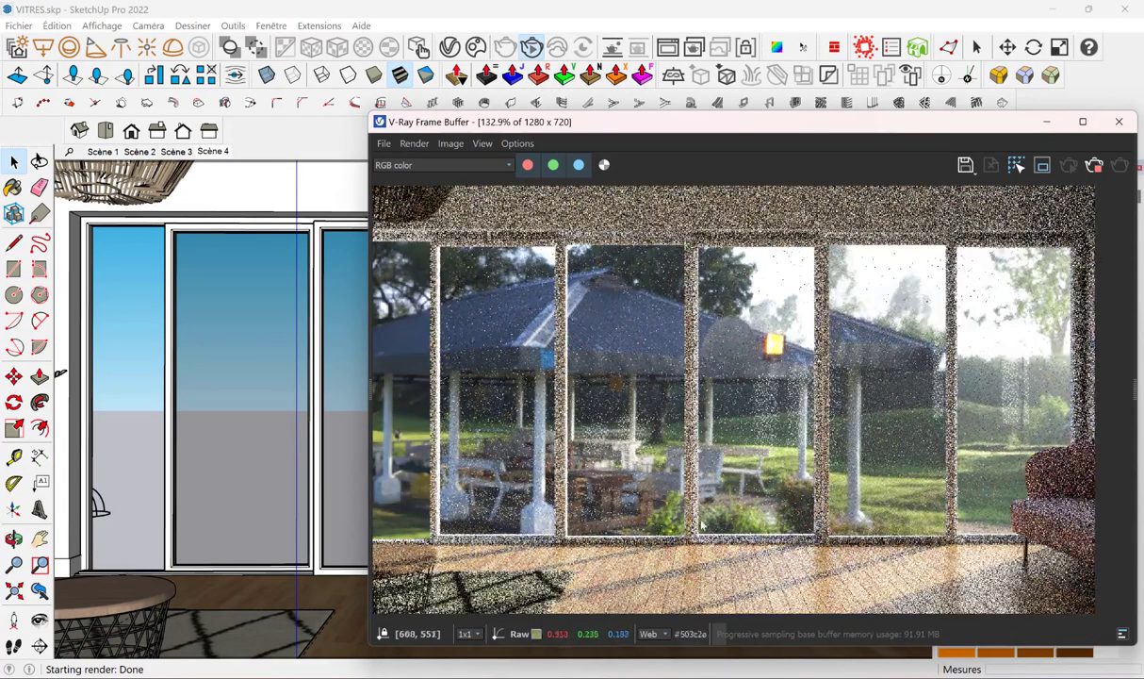
{"action": "mouse_move", "coordinate": [299, 434]}
{"action": "middle_mouse_down"}
{"action": "mouse_move", "coordinate": [246, 430]}
{"action": "mouse_move", "coordinate": [288, 429]}
{"action": "mouse_move", "coordinate": [268, 429]}
{"action": "middle_mouse_up"}
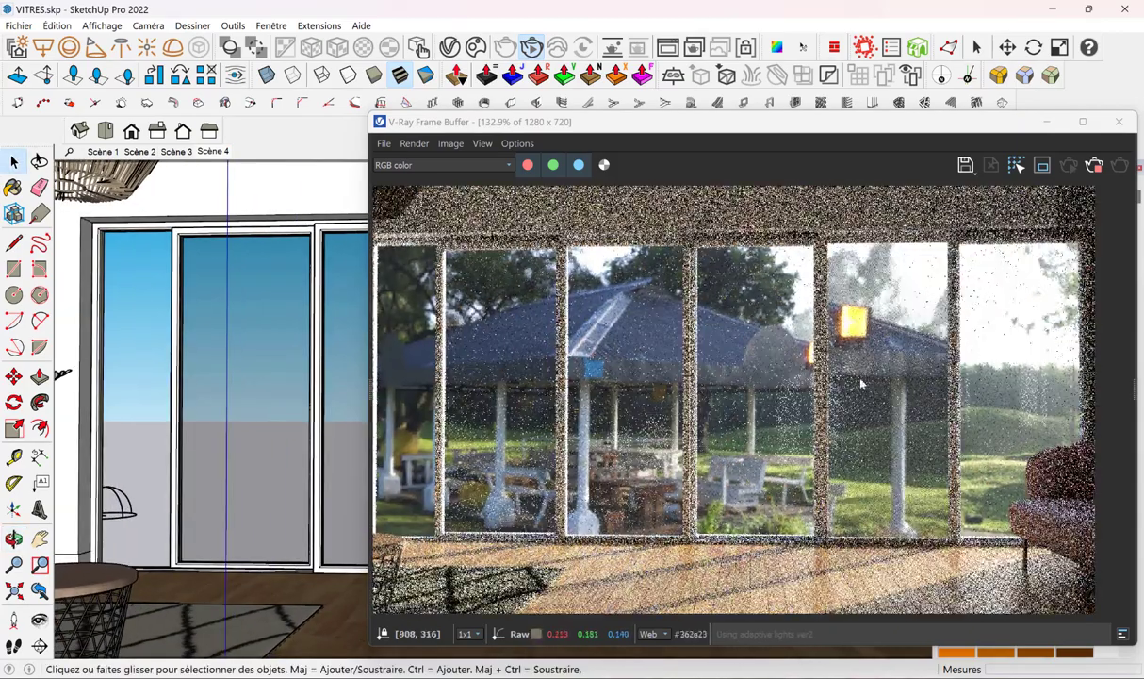
{"action": "left_click", "coordinate": [1096, 166]}
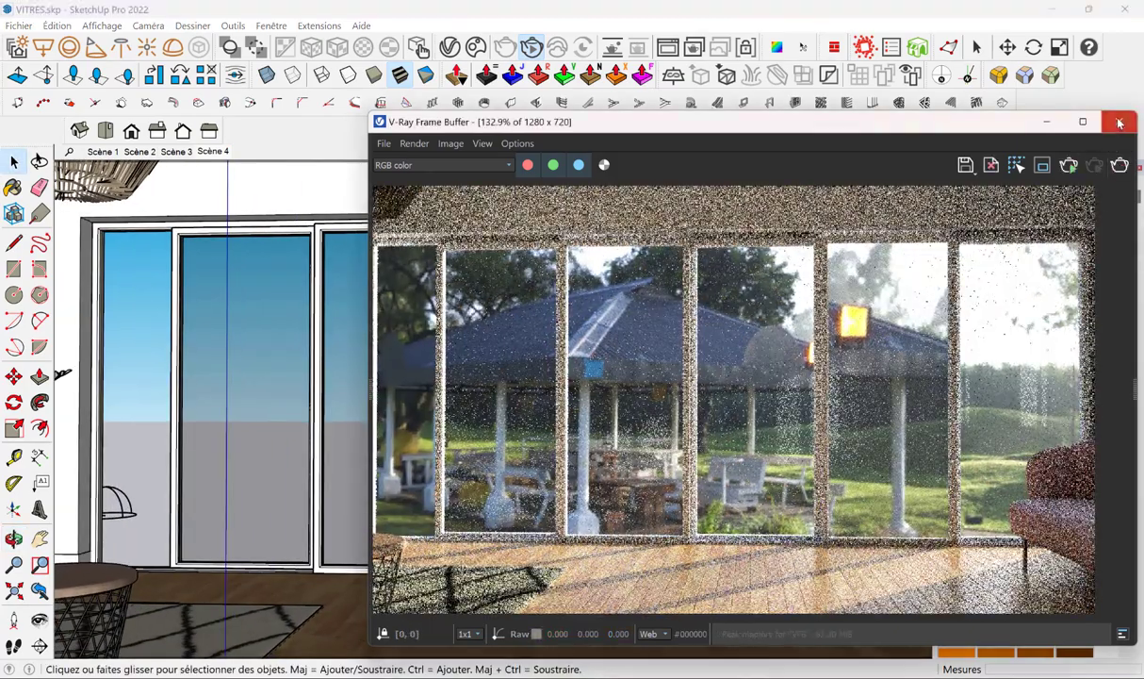
{"action": "left_click", "coordinate": [1120, 122]}
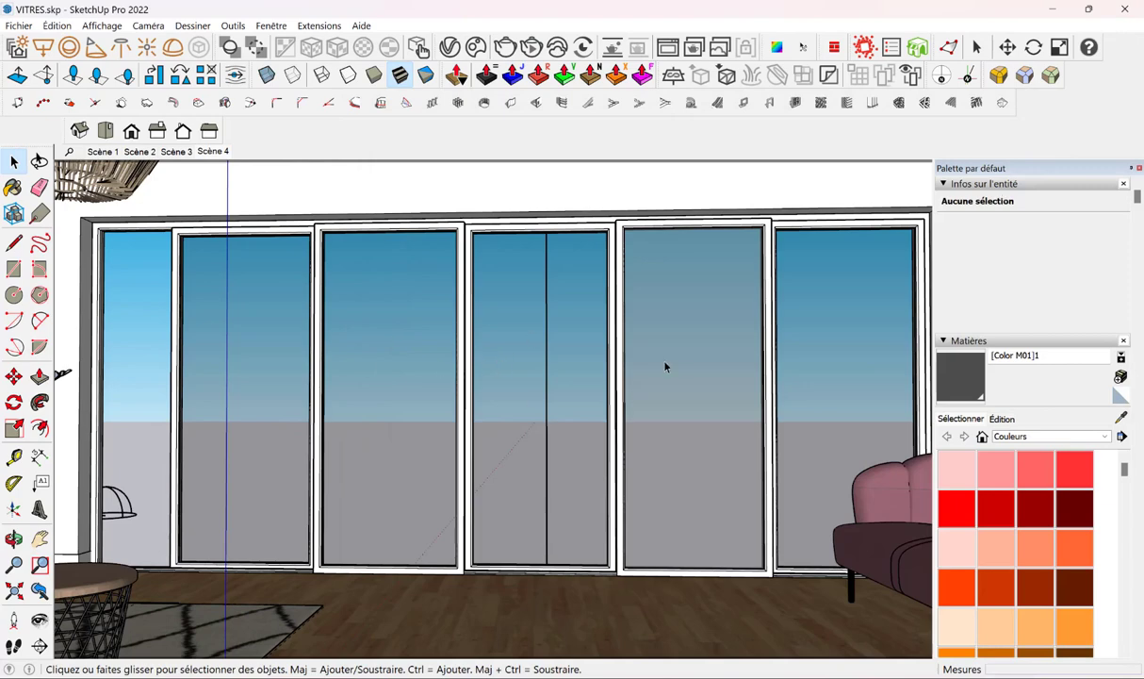
Enter the window group, select a glass pane and check its face orientation in Monochrome
{"action": "double_click", "coordinate": [672, 327]}
{"action": "left_click", "coordinate": [672, 327]}
{"action": "left_click", "coordinate": [672, 327]}
{"action": "mouse_move", "coordinate": [672, 327]}
{"action": "middle_mouse_down"}
{"action": "mouse_move", "coordinate": [692, 347]}
{"action": "mouse_move", "coordinate": [462, 374]}
{"action": "mouse_move", "coordinate": [685, 348]}
{"action": "mouse_move", "coordinate": [419, 350]}
{"action": "middle_mouse_up"}
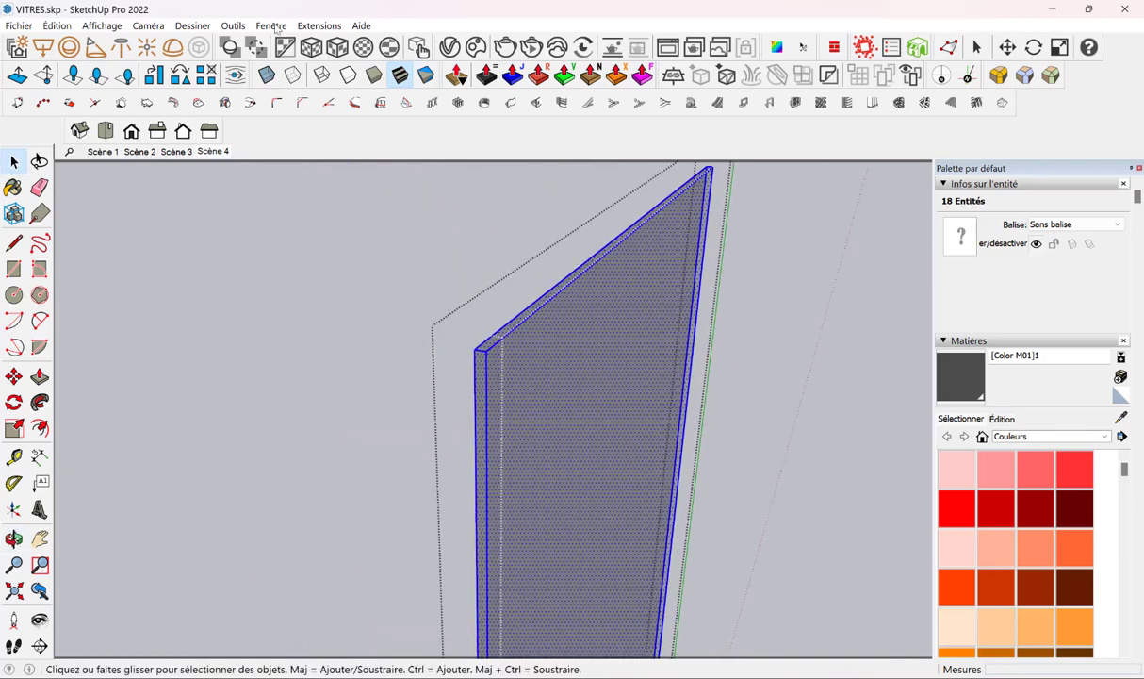
{"action": "left_click", "coordinate": [102, 25]}
{"action": "mouse_move", "coordinate": [131, 264]}
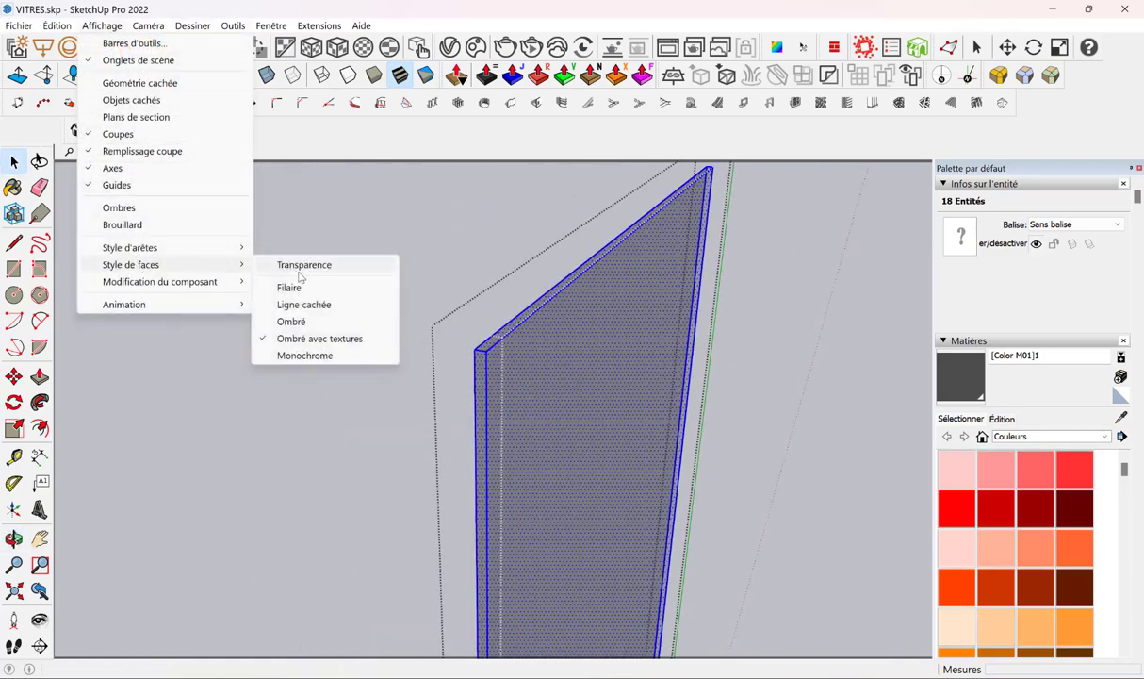
{"action": "left_click", "coordinate": [290, 356]}
{"action": "mouse_move", "coordinate": [554, 383]}
{"action": "middle_mouse_down"}
{"action": "mouse_move", "coordinate": [623, 363]}
{"action": "mouse_move", "coordinate": [904, 342]}
{"action": "mouse_move", "coordinate": [462, 357]}
{"action": "mouse_move", "coordinate": [850, 363]}
{"action": "mouse_move", "coordinate": [651, 369]}
{"action": "mouse_move", "coordinate": [778, 377]}
{"action": "middle_mouse_up"}
Return to the window-frames scene, then orbit and zoom out to empty ground beside the building
{"action": "scroll", "coordinate": [777, 340], "scroll_direction": "up", "scroll_amount": 5}
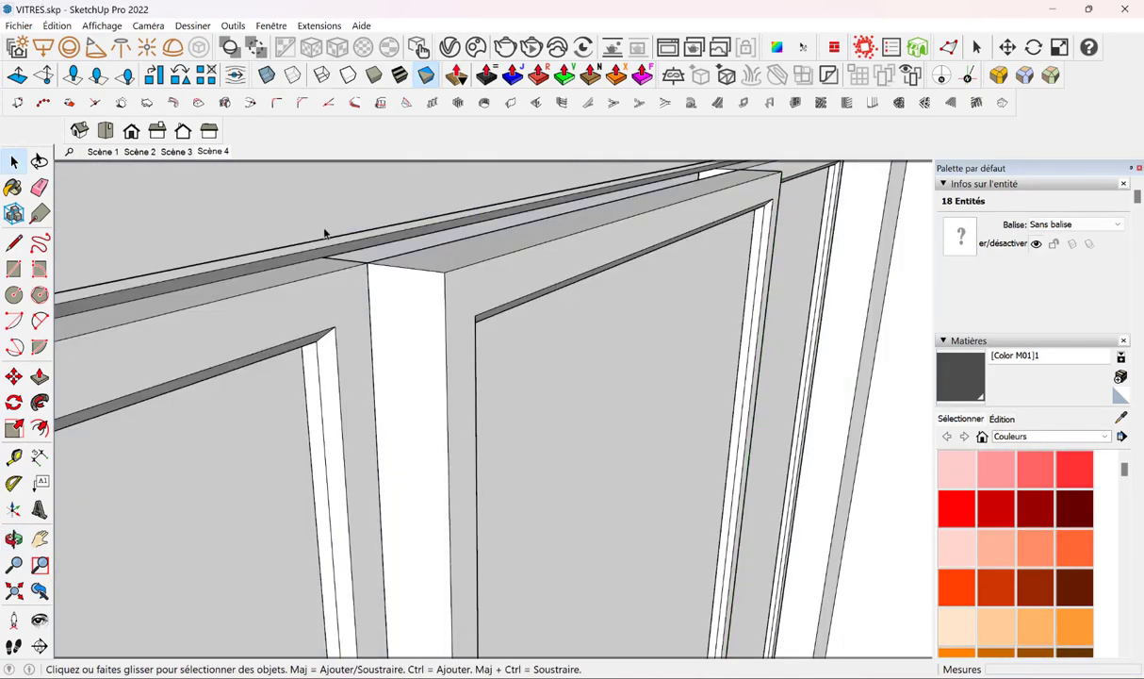
{"action": "left_click", "coordinate": [213, 150]}
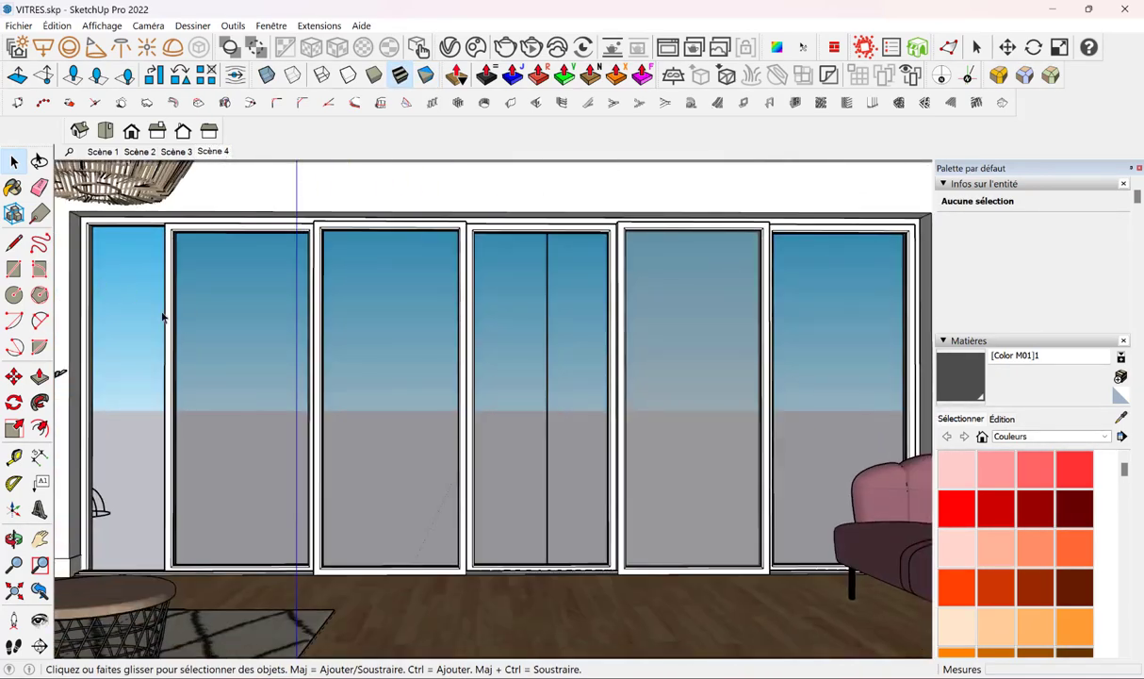
{"action": "scroll", "coordinate": [162, 317], "scroll_direction": "up", "scroll_amount": 5}
{"action": "middle_click_drag", "start_coordinate": [140, 320], "coordinate": [306, 360]}
{"action": "scroll", "coordinate": [551, 242], "scroll_direction": "down", "scroll_amount": 2}
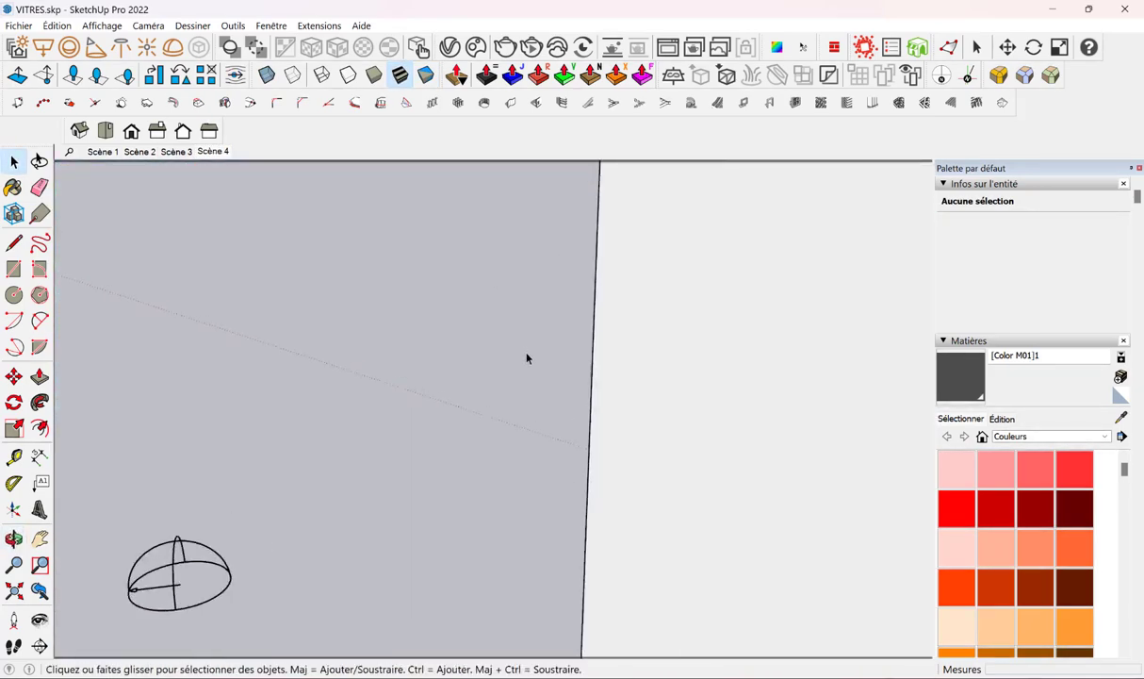
{"action": "scroll", "coordinate": [518, 366], "scroll_direction": "down", "scroll_amount": 3}
Draw a thin rectangle on the open ground, then undo it
{"action": "middle_click_drag", "start_coordinate": [511, 373], "coordinate": [199, 281]}
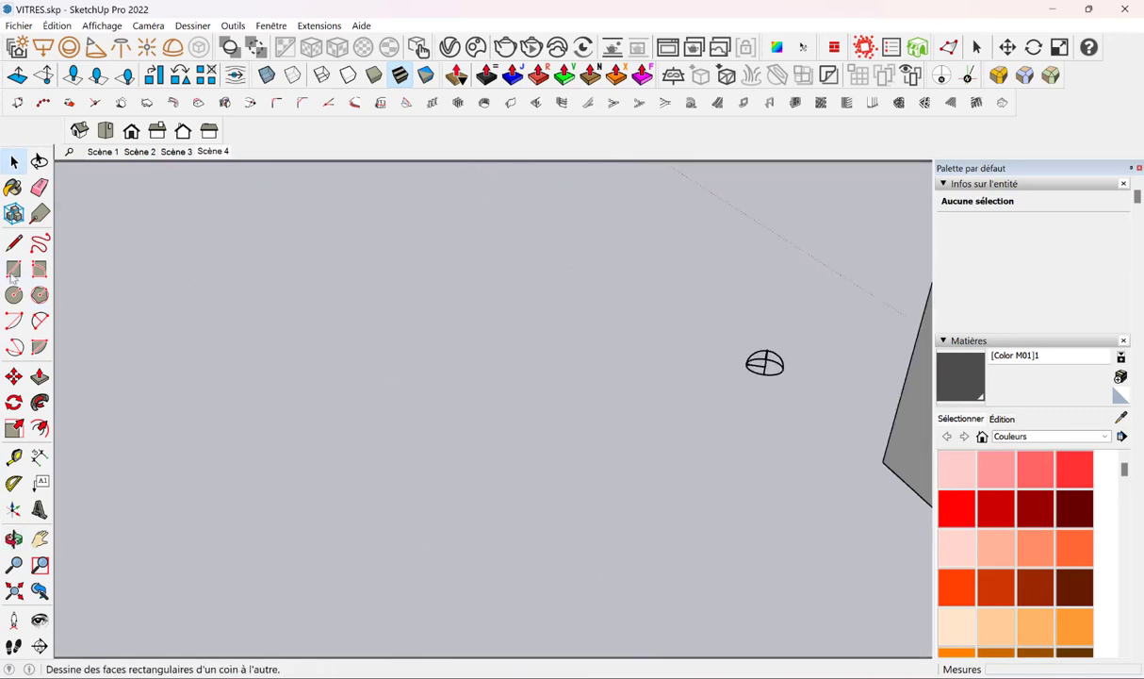
{"action": "left_click", "coordinate": [13, 270]}
{"action": "middle_click_drag", "start_coordinate": [503, 398], "coordinate": [534, 448]}
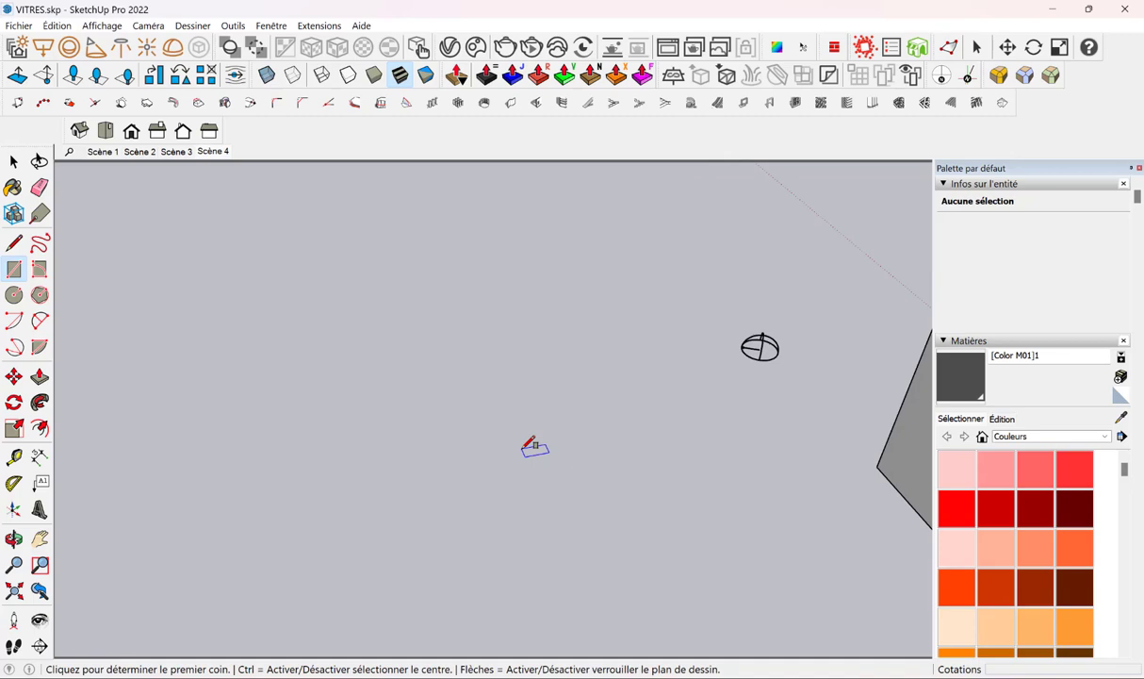
{"action": "middle_click_drag", "start_coordinate": [513, 442], "coordinate": [466, 471]}
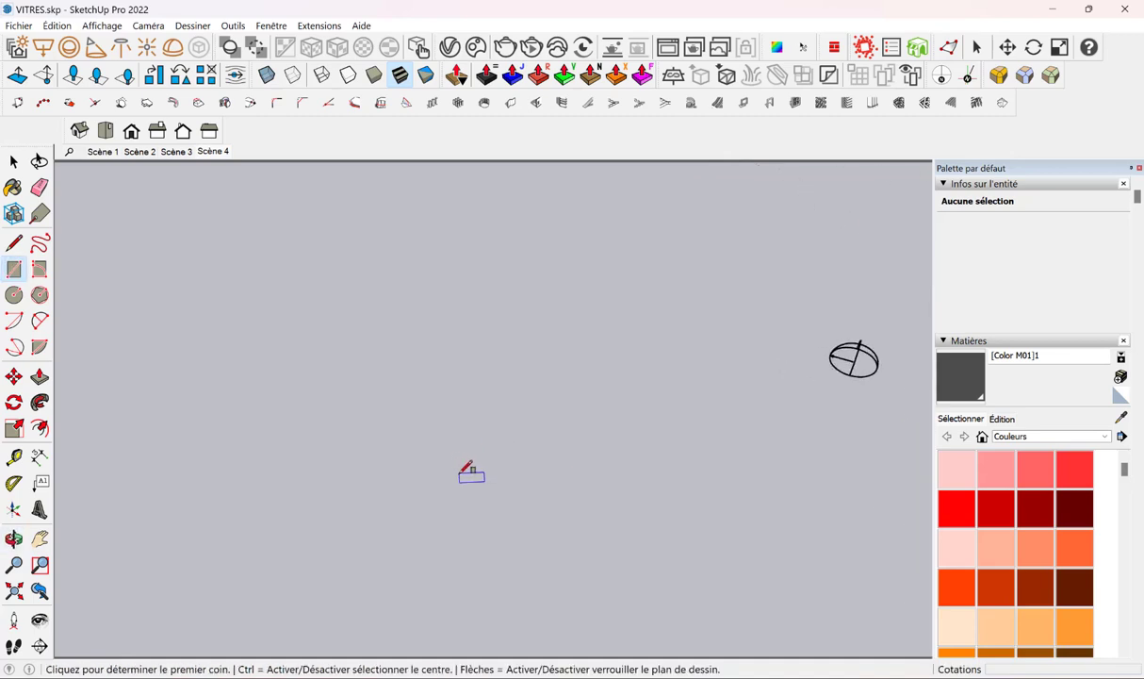
{"action": "left_click", "coordinate": [416, 447]}
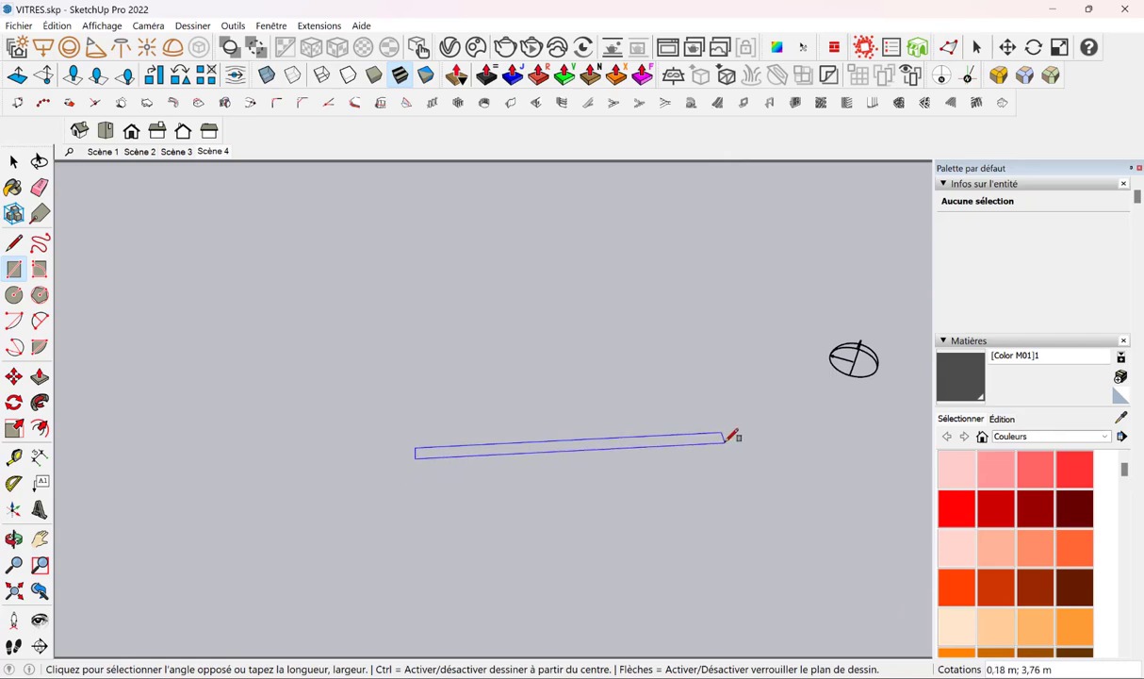
{"action": "left_click", "coordinate": [725, 437]}
{"action": "left_click", "coordinate": [40, 376]}
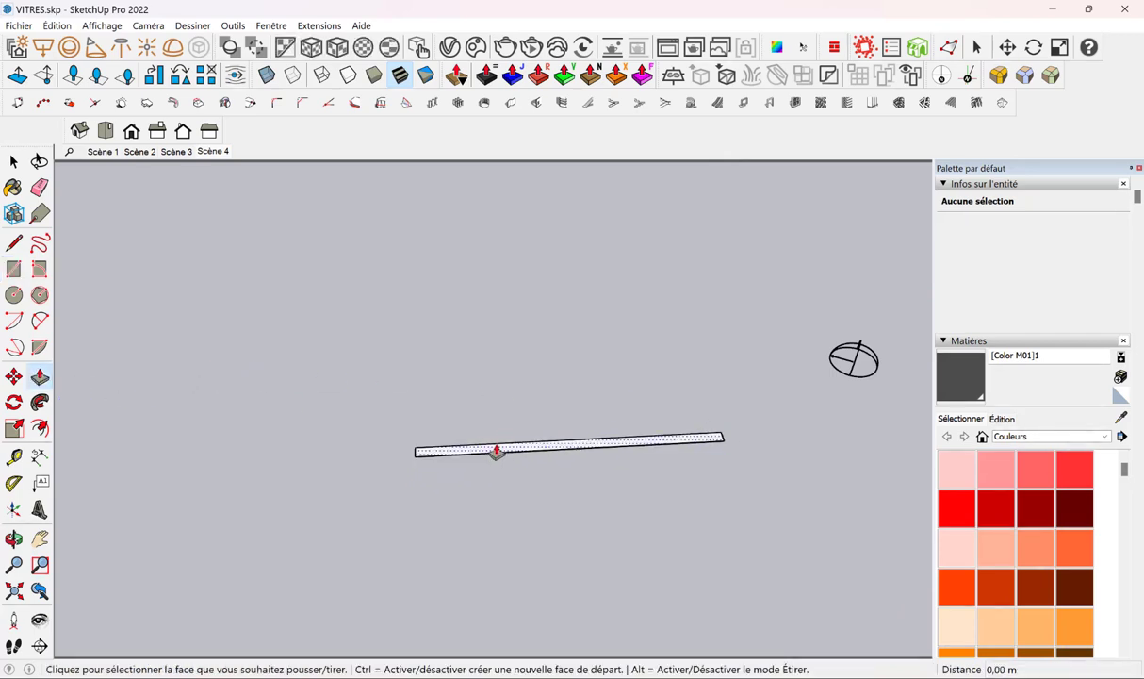
{"action": "key", "text": "ctrl+z"}
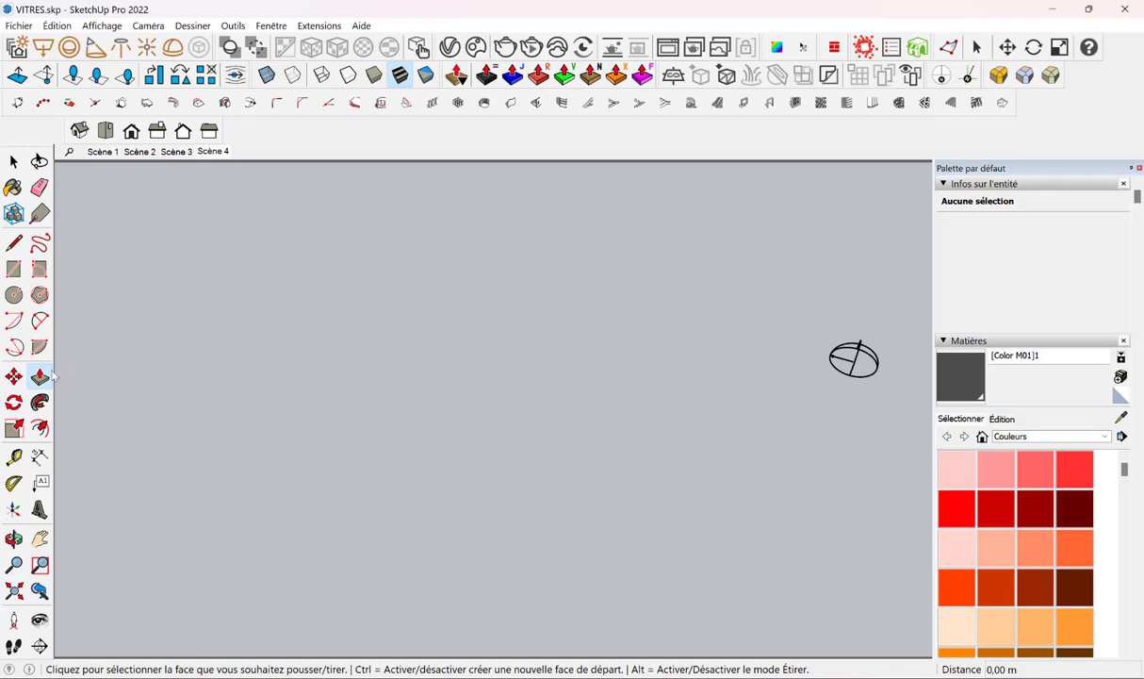
Draw a 2,56 m × 3,47 m rectangle on the ground and orbit to view it head-on
{"action": "left_click", "coordinate": [14, 269]}
{"action": "left_click", "coordinate": [346, 449]}
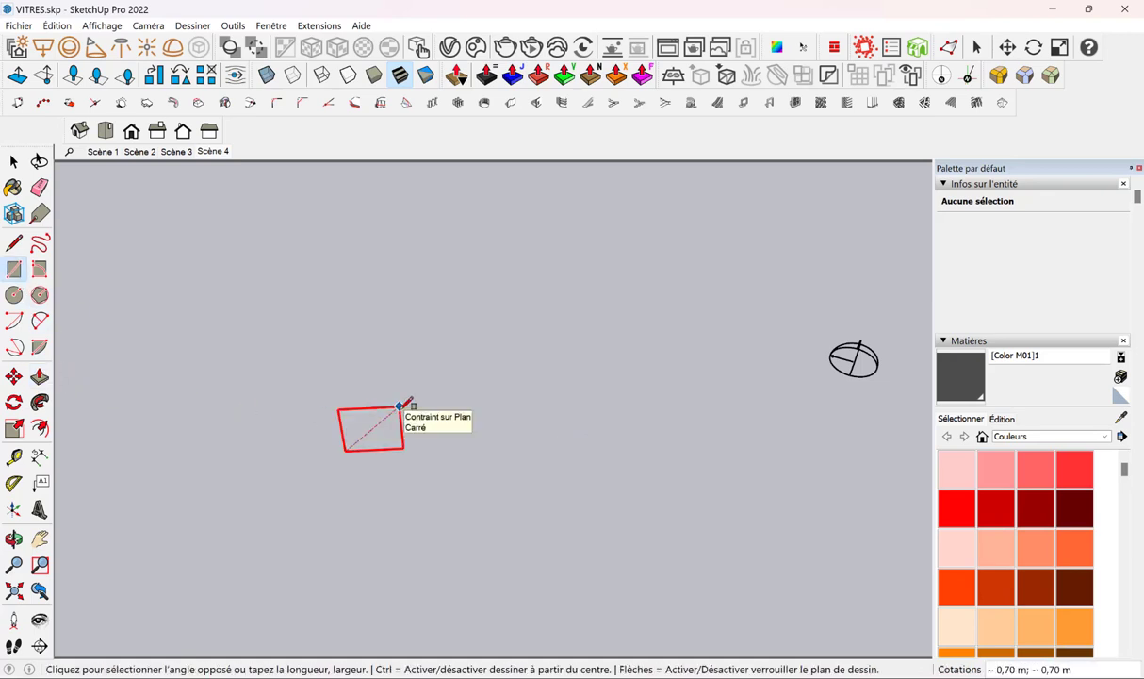
{"action": "left_click", "coordinate": [576, 182]}
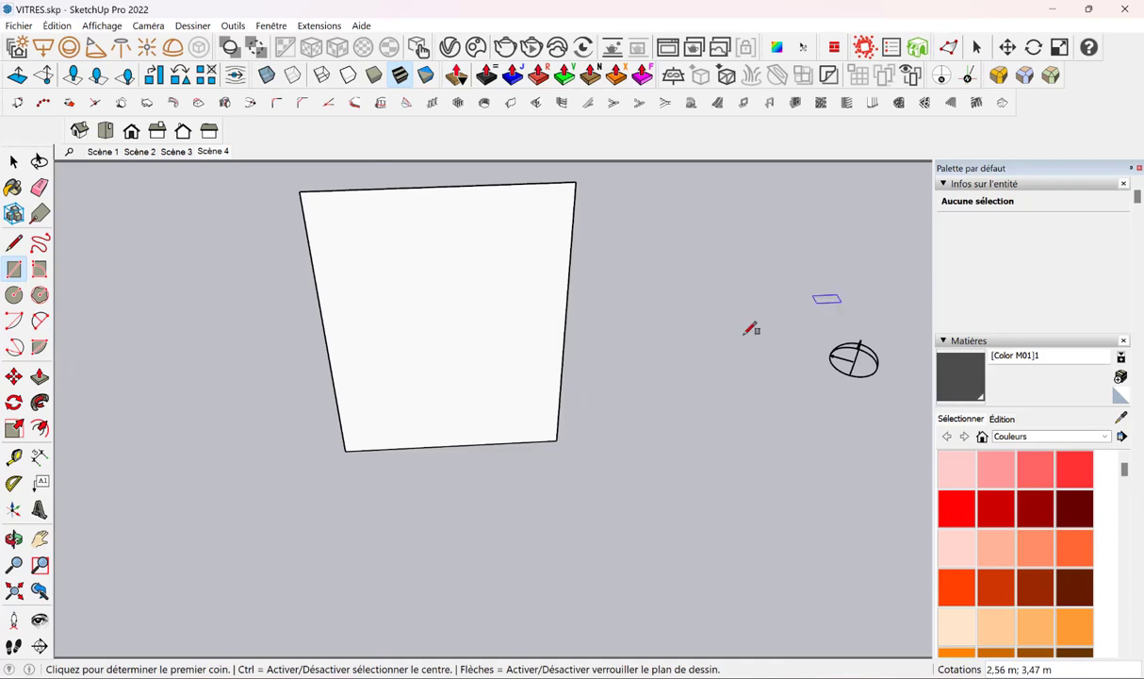
{"action": "middle_click_drag", "start_coordinate": [752, 328], "coordinate": [740, 311]}
Paint the new test face with Verre translucide gris from the Verre et miroirs collection
{"action": "left_click", "coordinate": [1017, 437]}
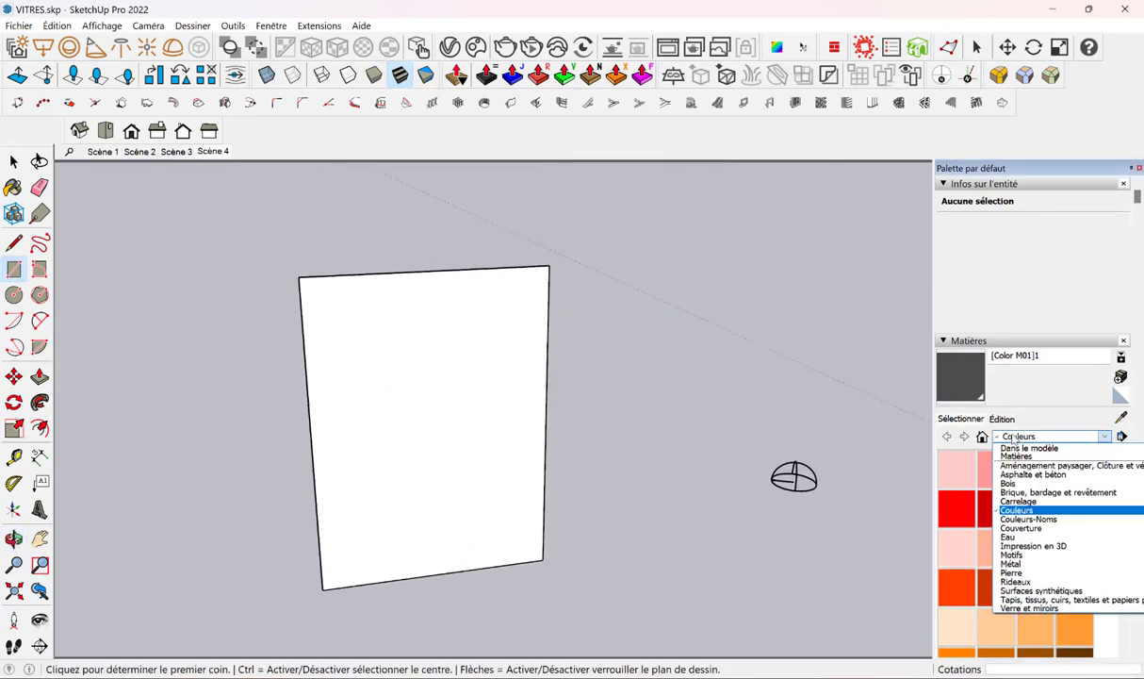
{"action": "left_click", "coordinate": [1027, 609]}
{"action": "left_click", "coordinate": [996, 545]}
{"action": "left_click", "coordinate": [345, 323]}
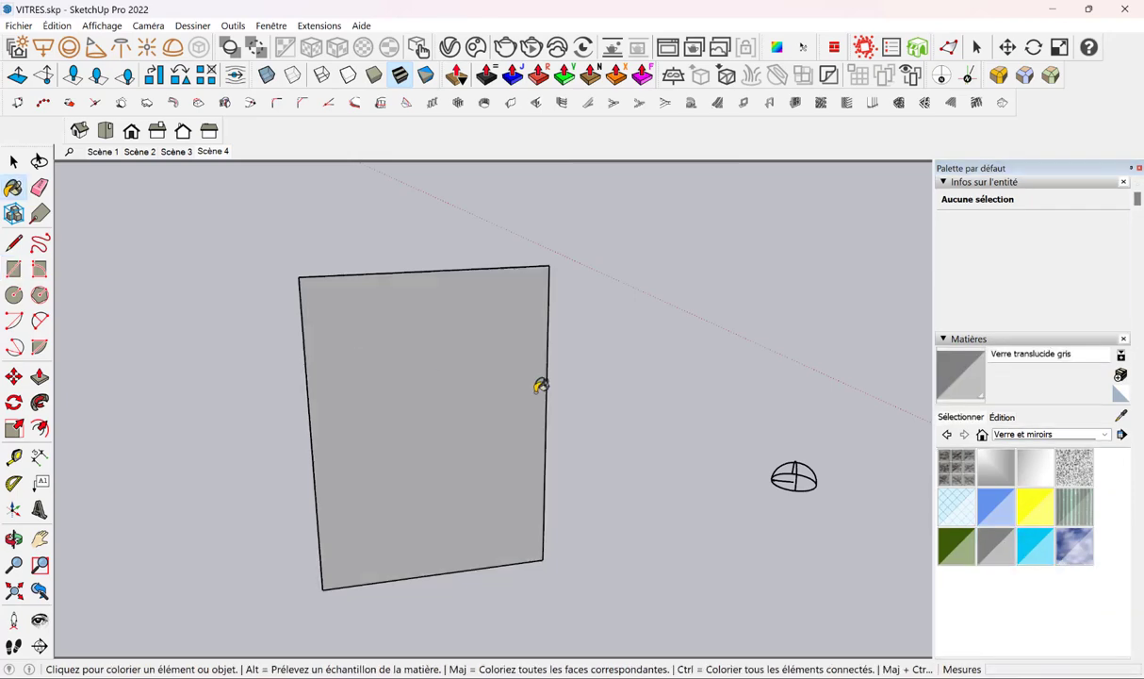
Push/pull the glass face into a 0,06 m thick panel
{"action": "middle_click_drag", "start_coordinate": [540, 385], "coordinate": [564, 309]}
{"action": "key", "text": "space"}
{"action": "mouse_move", "coordinate": [375, 284]}
{"action": "middle_mouse_down"}
{"action": "mouse_move", "coordinate": [657, 343]}
{"action": "mouse_move", "coordinate": [680, 307]}
{"action": "mouse_move", "coordinate": [651, 332]}
{"action": "middle_mouse_up"}
{"action": "left_click", "coordinate": [651, 331]}
{"action": "key", "text": "p"}
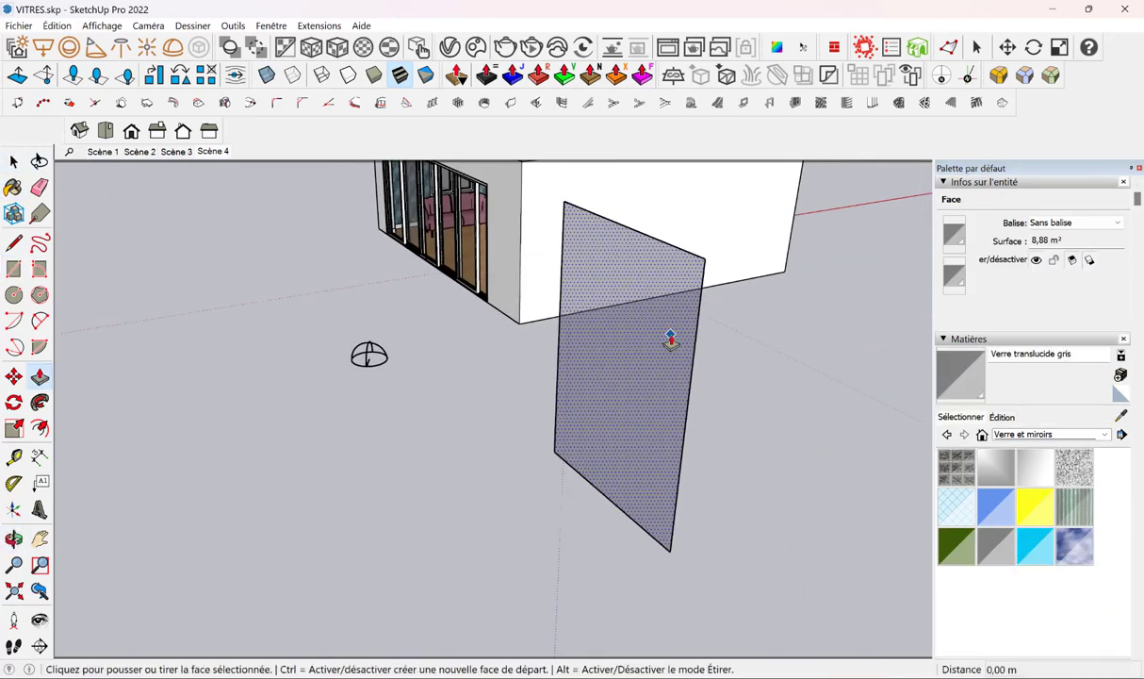
{"action": "left_click", "coordinate": [670, 340]}
{"action": "left_click", "coordinate": [669, 336]}
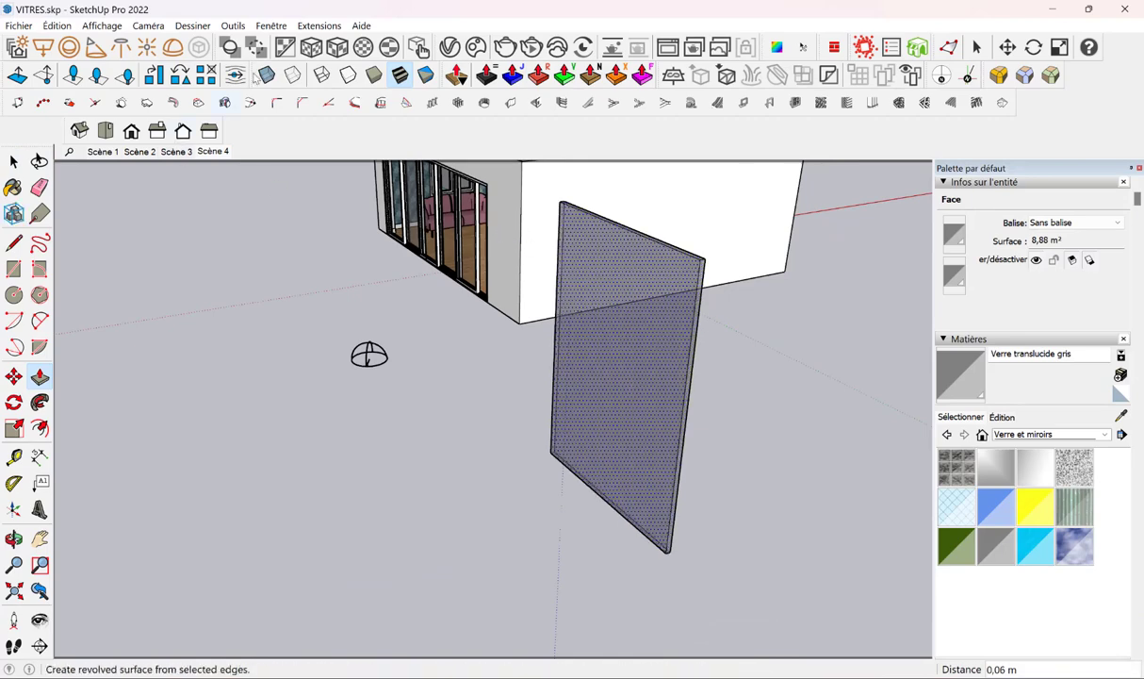
Switch the display to textured mode and orbit to face the glass panel
{"action": "left_click", "coordinate": [426, 76]}
{"action": "mouse_move", "coordinate": [528, 396]}
{"action": "middle_mouse_down"}
{"action": "mouse_move", "coordinate": [383, 391]}
{"action": "mouse_move", "coordinate": [891, 378]}
{"action": "mouse_move", "coordinate": [594, 435]}
{"action": "mouse_move", "coordinate": [565, 396]}
{"action": "middle_mouse_up"}
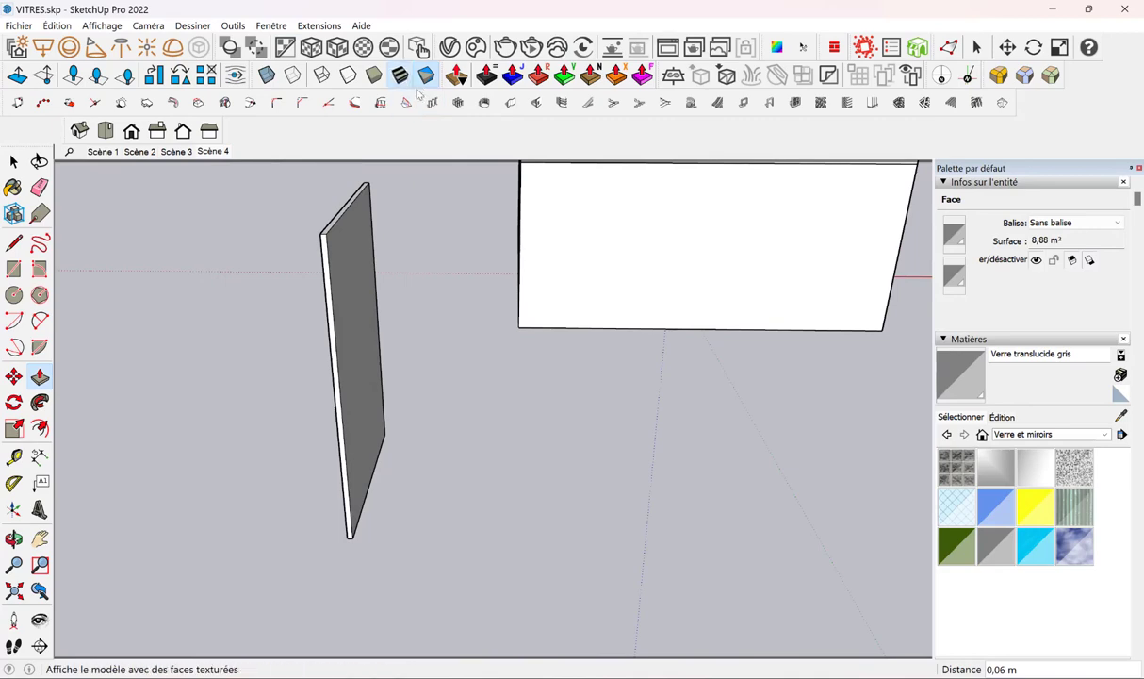
{"action": "mouse_move", "coordinate": [559, 354]}
{"action": "middle_mouse_down"}
{"action": "mouse_move", "coordinate": [357, 314]}
{"action": "mouse_move", "coordinate": [377, 304]}
{"action": "middle_mouse_up"}
{"action": "key", "text": "space"}
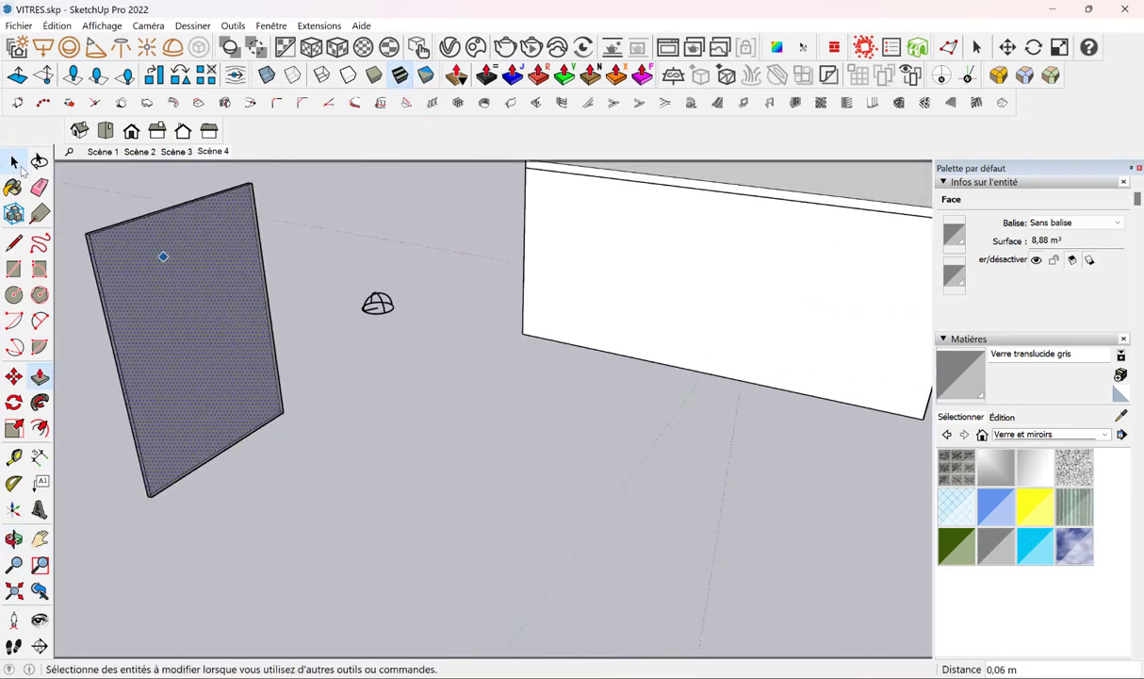
{"action": "mouse_move", "coordinate": [187, 258]}
{"action": "middle_mouse_down"}
{"action": "mouse_move", "coordinate": [186, 288]}
{"action": "mouse_move", "coordinate": [290, 320]}
{"action": "middle_mouse_up"}
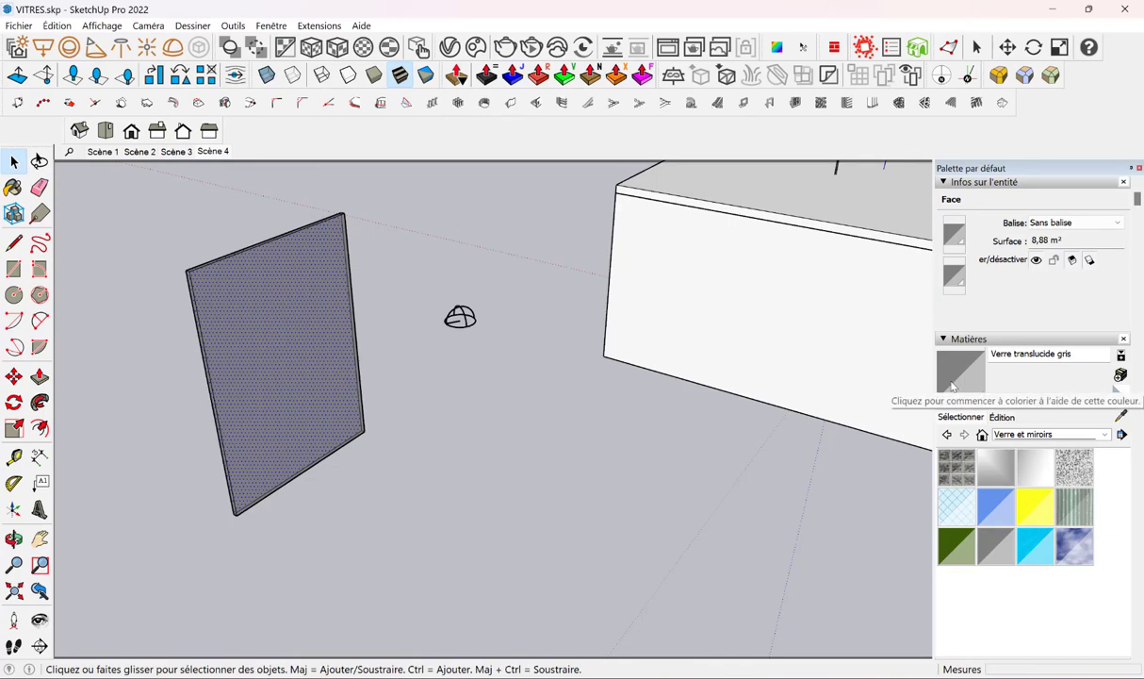
{"action": "mouse_move", "coordinate": [708, 364]}
{"action": "middle_mouse_down"}
{"action": "mouse_move", "coordinate": [843, 370]}
{"action": "mouse_move", "coordinate": [449, 206]}
{"action": "middle_mouse_up"}
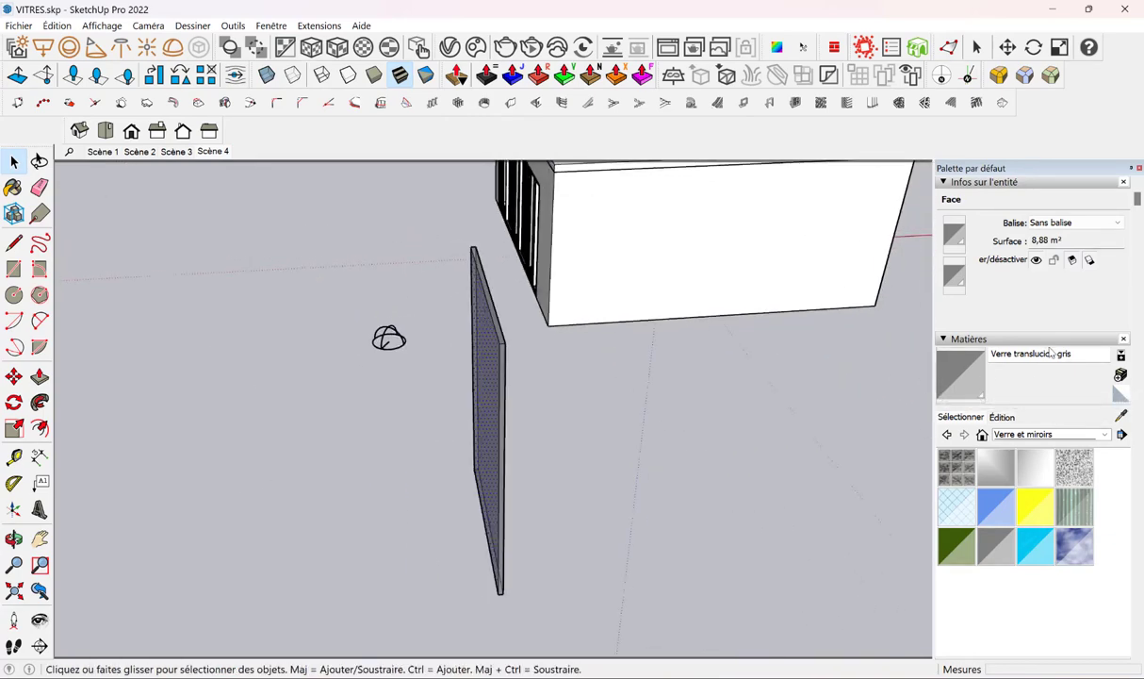
{"action": "mouse_move", "coordinate": [528, 283]}
{"action": "middle_mouse_down"}
{"action": "mouse_move", "coordinate": [644, 263]}
{"action": "mouse_move", "coordinate": [426, 227]}
{"action": "middle_mouse_up"}
Sample Glass Window Neutral from the model and paint the test panel with it
{"action": "key", "text": "b"}
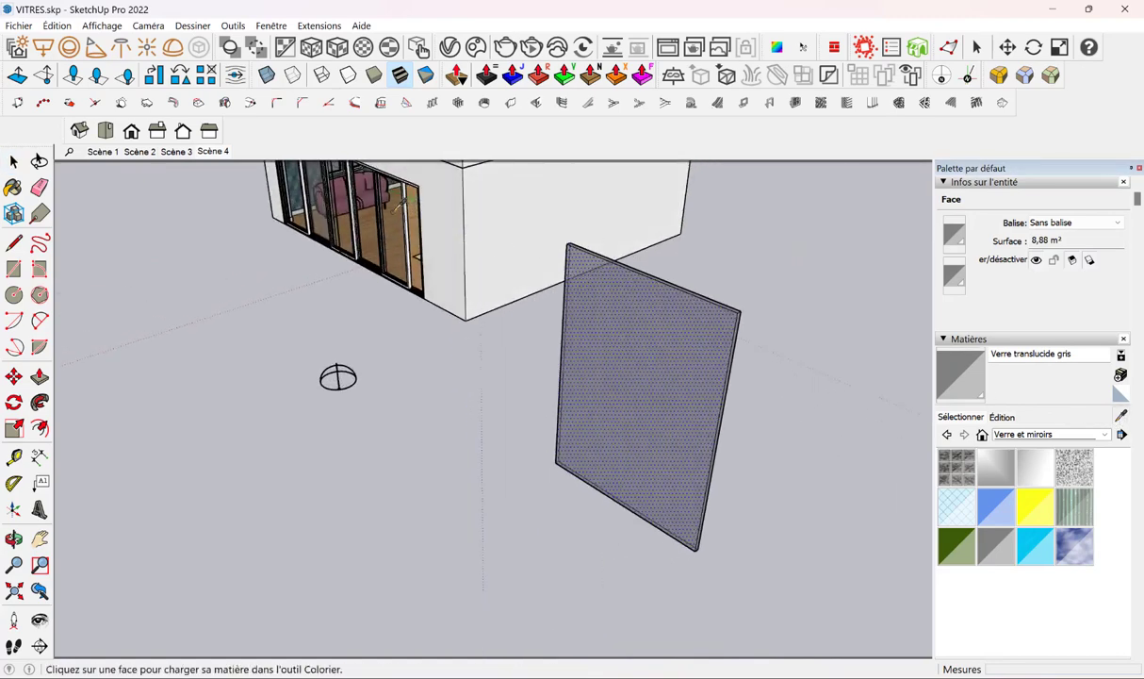
{"action": "left_click", "coordinate": [650, 386], "text": "alt"}
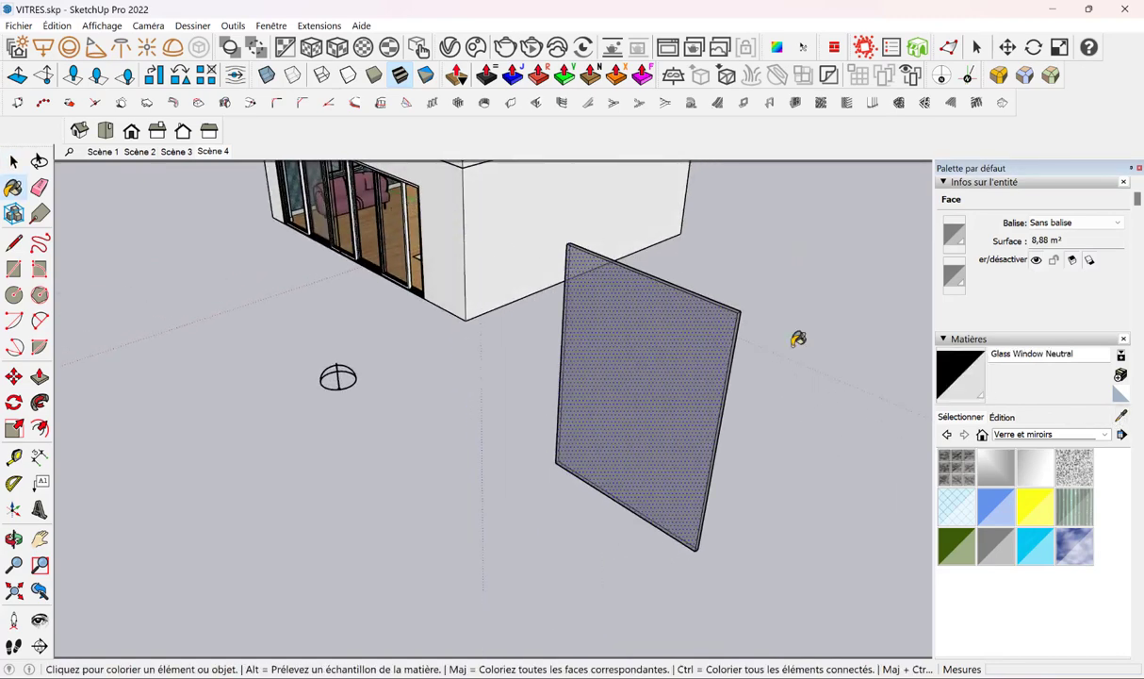
{"action": "triple_click", "coordinate": [1066, 358]}
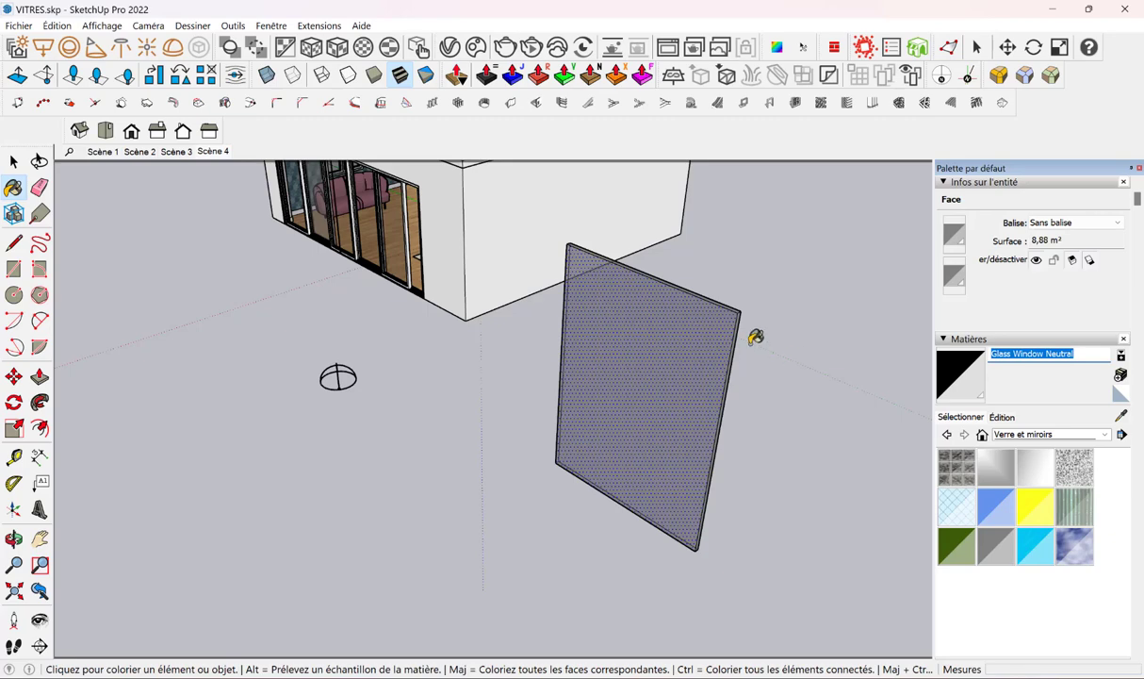
{"action": "middle_click_drag", "start_coordinate": [755, 337], "coordinate": [506, 339]}
{"action": "key", "text": "space"}
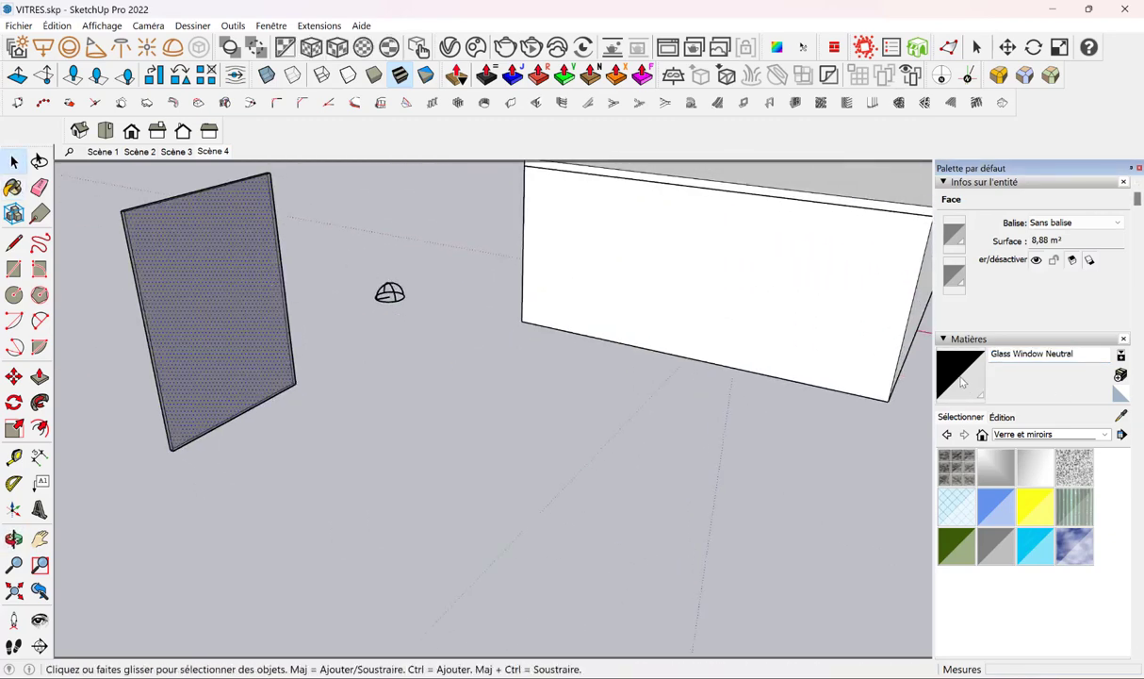
{"action": "left_click", "coordinate": [961, 380]}
{"action": "left_click", "coordinate": [199, 273]}
Orbit around the painted panel, clear the selection and zoom in
{"action": "mouse_move", "coordinate": [199, 273]}
{"action": "middle_mouse_down"}
{"action": "mouse_move", "coordinate": [638, 298]}
{"action": "mouse_move", "coordinate": [740, 252]}
{"action": "middle_mouse_up"}
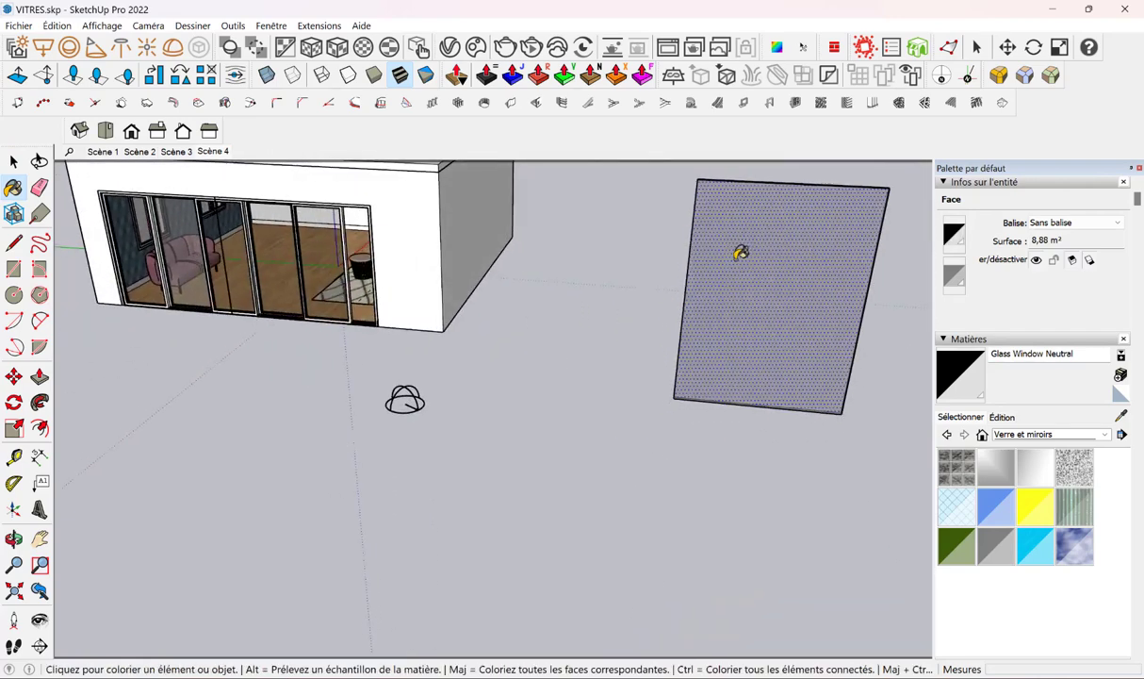
{"action": "mouse_move", "coordinate": [830, 279]}
{"action": "middle_mouse_down"}
{"action": "mouse_move", "coordinate": [369, 306]}
{"action": "mouse_move", "coordinate": [75, 198]}
{"action": "middle_mouse_up"}
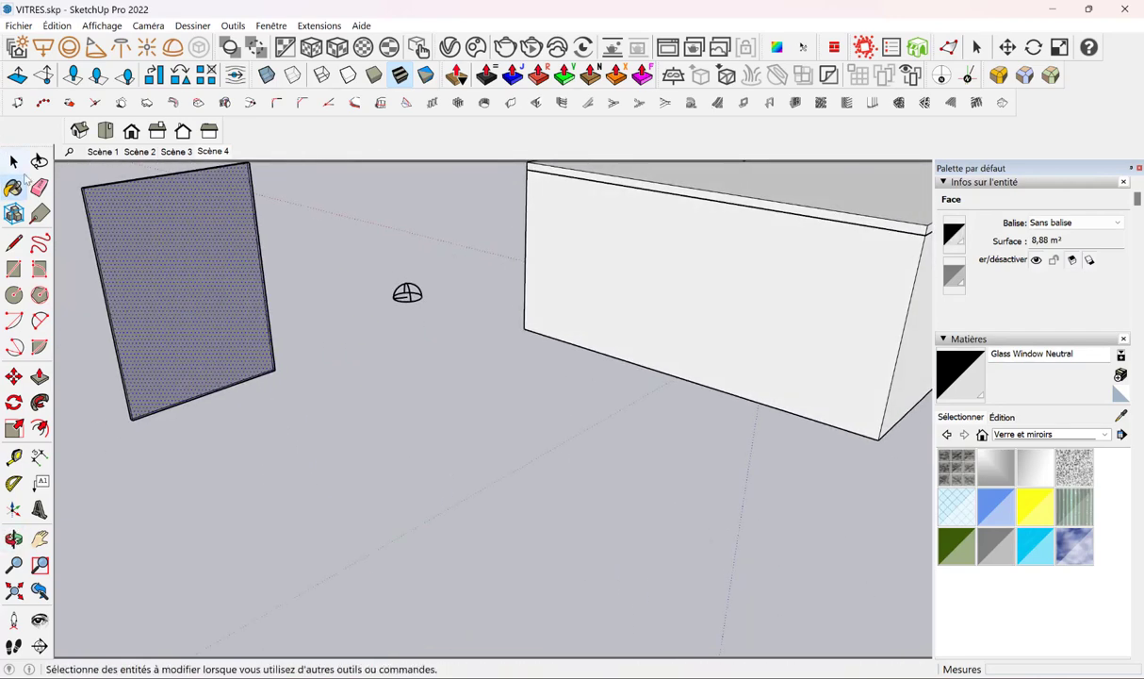
{"action": "left_click", "coordinate": [25, 169]}
{"action": "left_click", "coordinate": [319, 273]}
{"action": "mouse_move", "coordinate": [320, 273]}
{"action": "middle_mouse_down"}
{"action": "mouse_move", "coordinate": [223, 222]}
{"action": "mouse_move", "coordinate": [335, 303]}
{"action": "middle_mouse_up"}
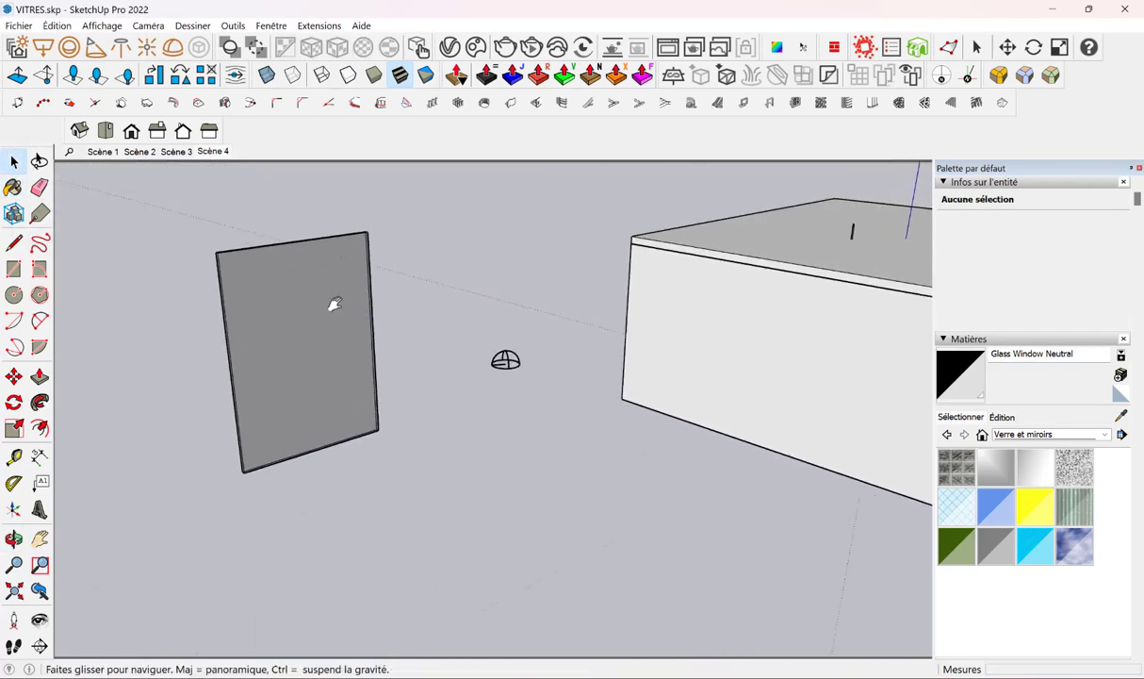
{"action": "scroll", "coordinate": [271, 263], "scroll_direction": "up", "scroll_amount": 2}
{"action": "scroll", "coordinate": [276, 266], "scroll_direction": "up", "scroll_amount": 4}
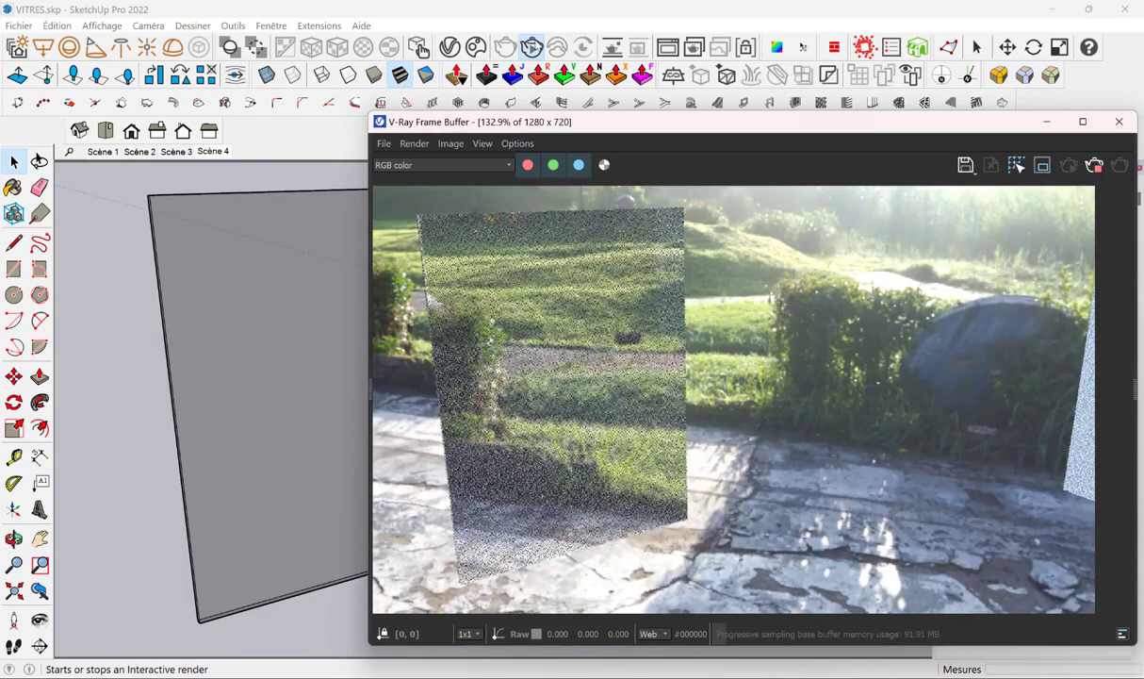
Orbit to check the glass panel in the interactive render, then close the V-Ray Frame Buffer
{"action": "mouse_move", "coordinate": [234, 415]}
{"action": "middle_mouse_down"}
{"action": "mouse_move", "coordinate": [201, 351]}
{"action": "mouse_move", "coordinate": [84, 324]}
{"action": "mouse_move", "coordinate": [127, 266]}
{"action": "middle_mouse_up"}
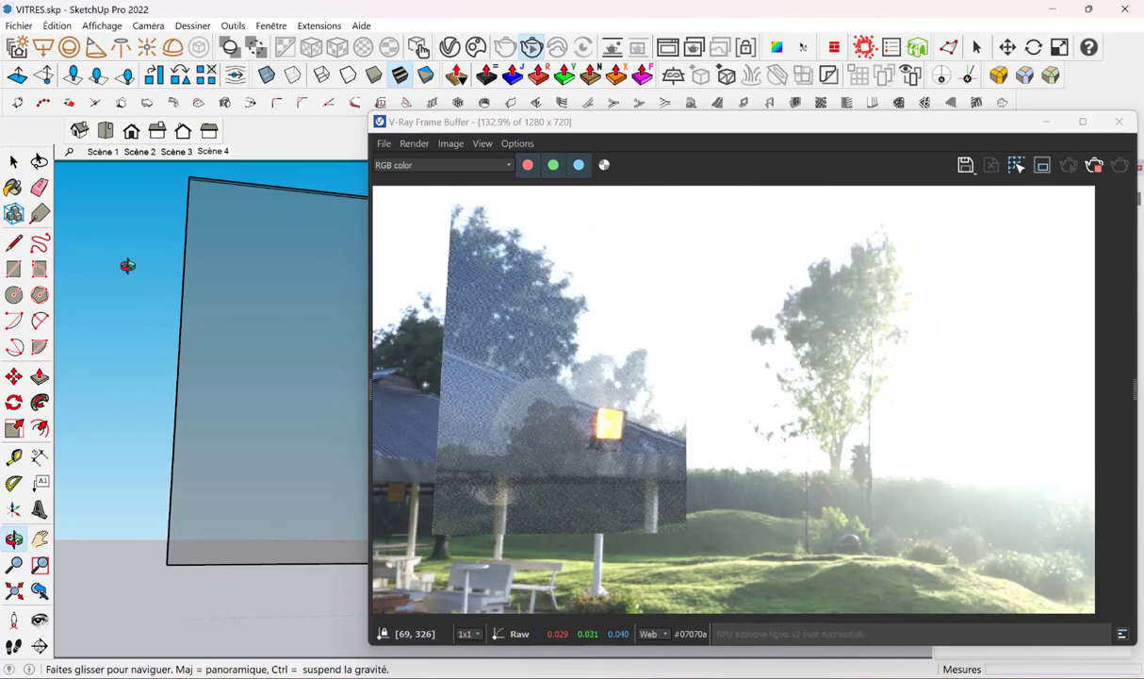
{"action": "mouse_move", "coordinate": [132, 294]}
{"action": "middle_mouse_down"}
{"action": "mouse_move", "coordinate": [238, 478]}
{"action": "mouse_move", "coordinate": [179, 451]}
{"action": "mouse_move", "coordinate": [135, 449]}
{"action": "mouse_move", "coordinate": [130, 410]}
{"action": "mouse_move", "coordinate": [158, 434]}
{"action": "mouse_move", "coordinate": [296, 460]}
{"action": "middle_mouse_up"}
{"action": "key", "text": "space"}
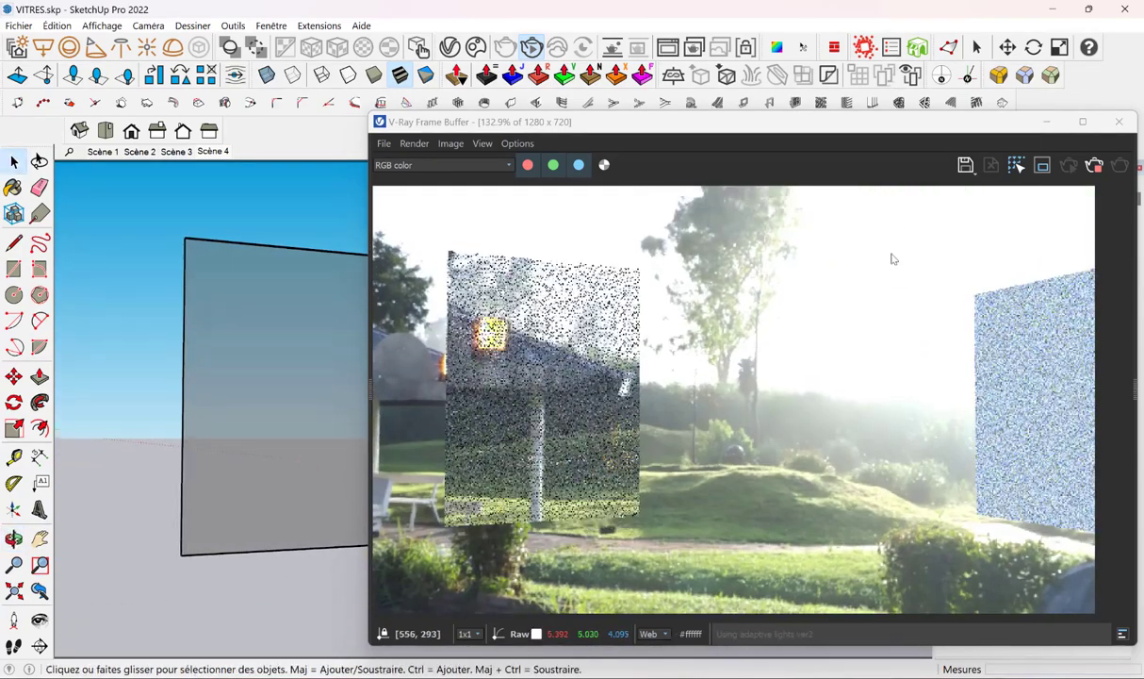
{"action": "left_click", "coordinate": [1120, 123]}
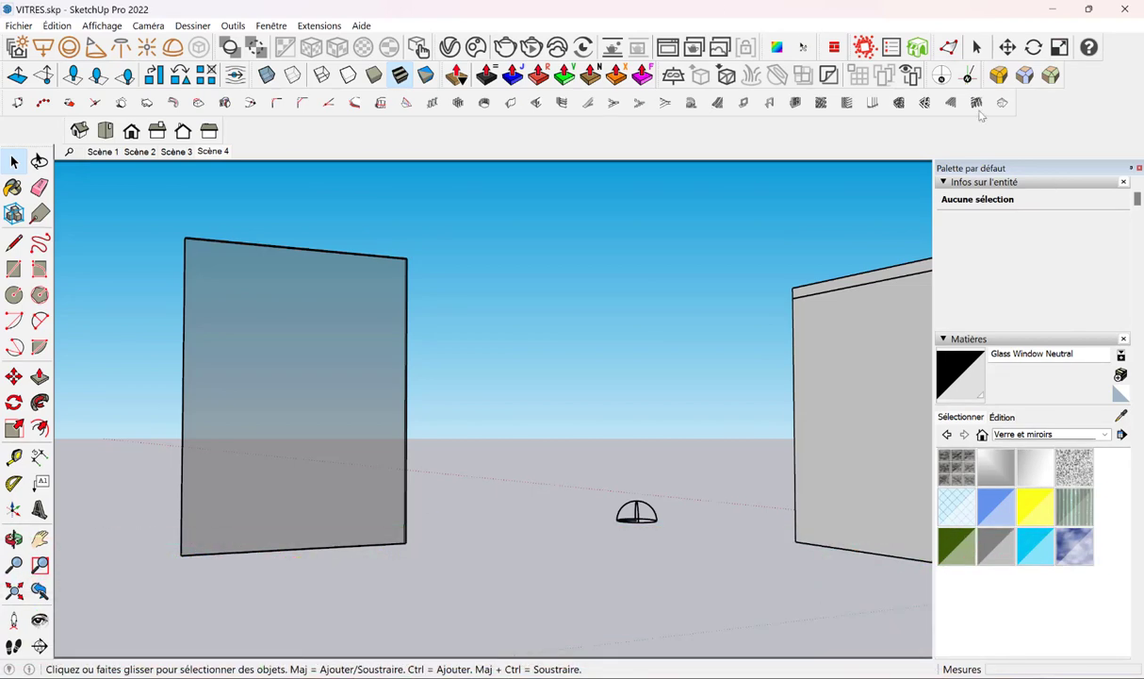
Orbit and zoom around the test panel with the Paint Bucket active
{"action": "mouse_move", "coordinate": [735, 306]}
{"action": "middle_mouse_down"}
{"action": "mouse_move", "coordinate": [378, 365]}
{"action": "mouse_move", "coordinate": [377, 343]}
{"action": "middle_mouse_up"}
{"action": "scroll", "coordinate": [367, 342], "scroll_direction": "up", "scroll_amount": 2}
{"action": "mouse_move", "coordinate": [288, 350]}
{"action": "left_mouse_down"}
{"action": "mouse_move", "coordinate": [357, 285]}
{"action": "mouse_move", "coordinate": [482, 400]}
{"action": "left_mouse_up"}
{"action": "key", "text": "space"}
{"action": "left_click", "coordinate": [963, 385]}
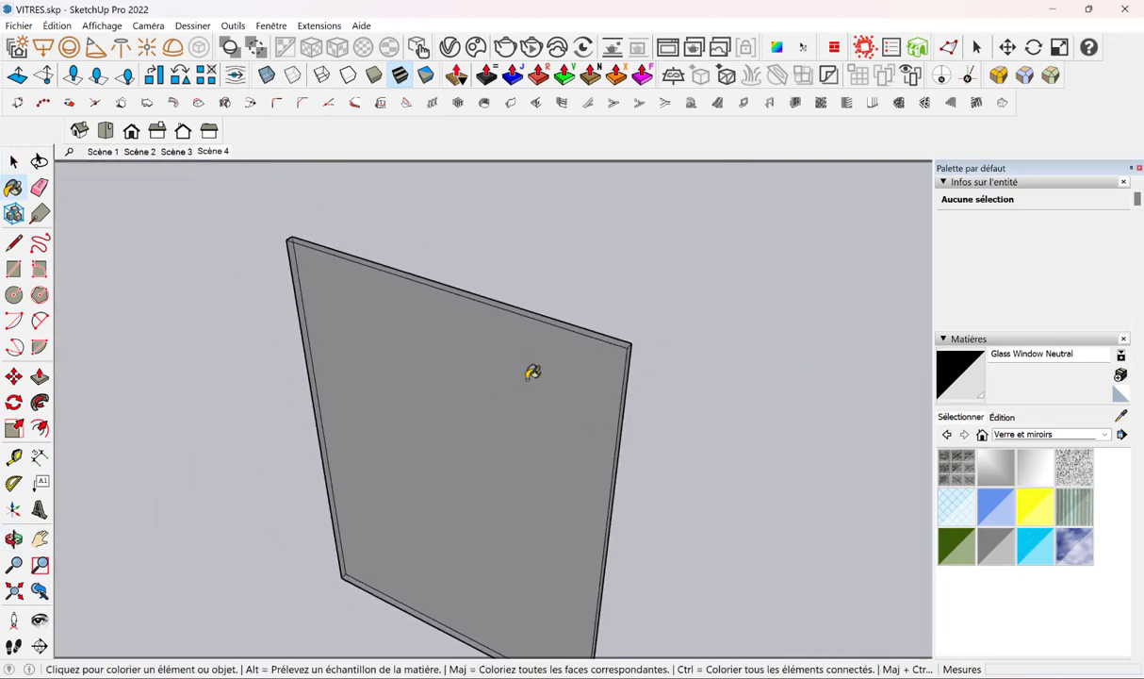
{"action": "mouse_move", "coordinate": [526, 360]}
{"action": "middle_mouse_down"}
{"action": "mouse_move", "coordinate": [212, 360]}
{"action": "mouse_move", "coordinate": [409, 317]}
{"action": "middle_mouse_up"}
{"action": "scroll", "coordinate": [400, 251], "scroll_direction": "up", "scroll_amount": 3}
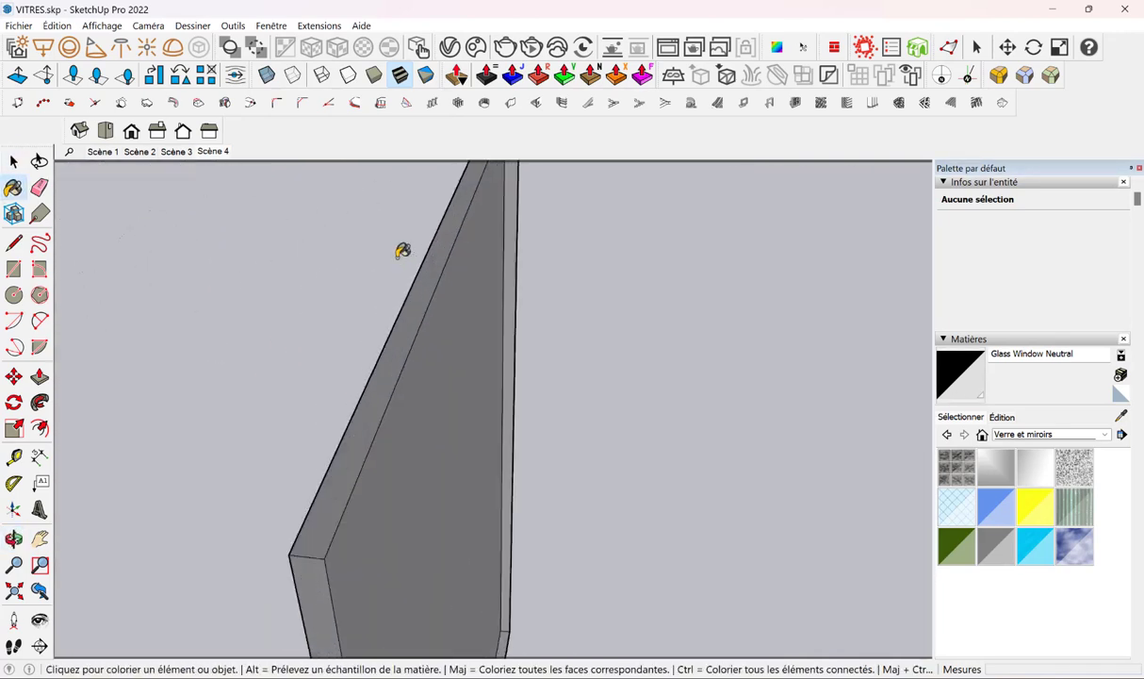
{"action": "scroll", "coordinate": [500, 277], "scroll_direction": "up", "scroll_amount": 3}
{"action": "mouse_move", "coordinate": [500, 277]}
{"action": "middle_mouse_down"}
{"action": "mouse_move", "coordinate": [572, 288]}
{"action": "mouse_move", "coordinate": [493, 252]}
{"action": "mouse_move", "coordinate": [557, 230]}
{"action": "mouse_move", "coordinate": [503, 266]}
{"action": "middle_mouse_up"}
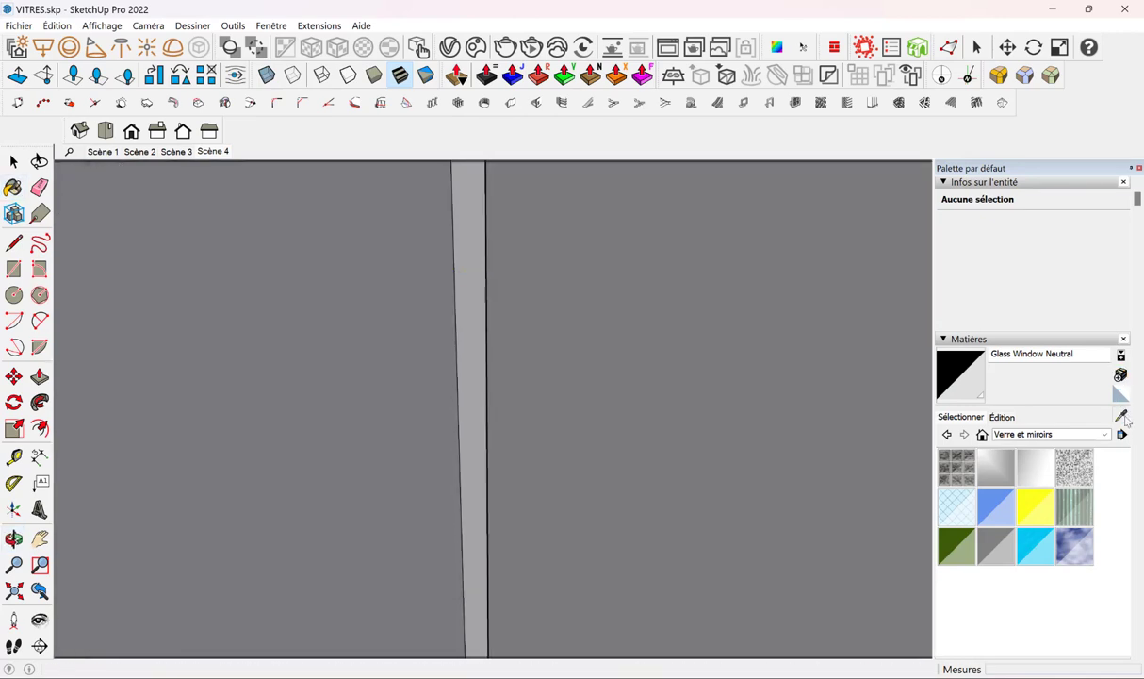
Sample Glass Window Neutral from the existing pane and paint both test panel faces with it
{"action": "left_click", "coordinate": [511, 360], "text": "alt"}
{"action": "left_click_drag", "start_coordinate": [1065, 355], "coordinate": [975, 356]}
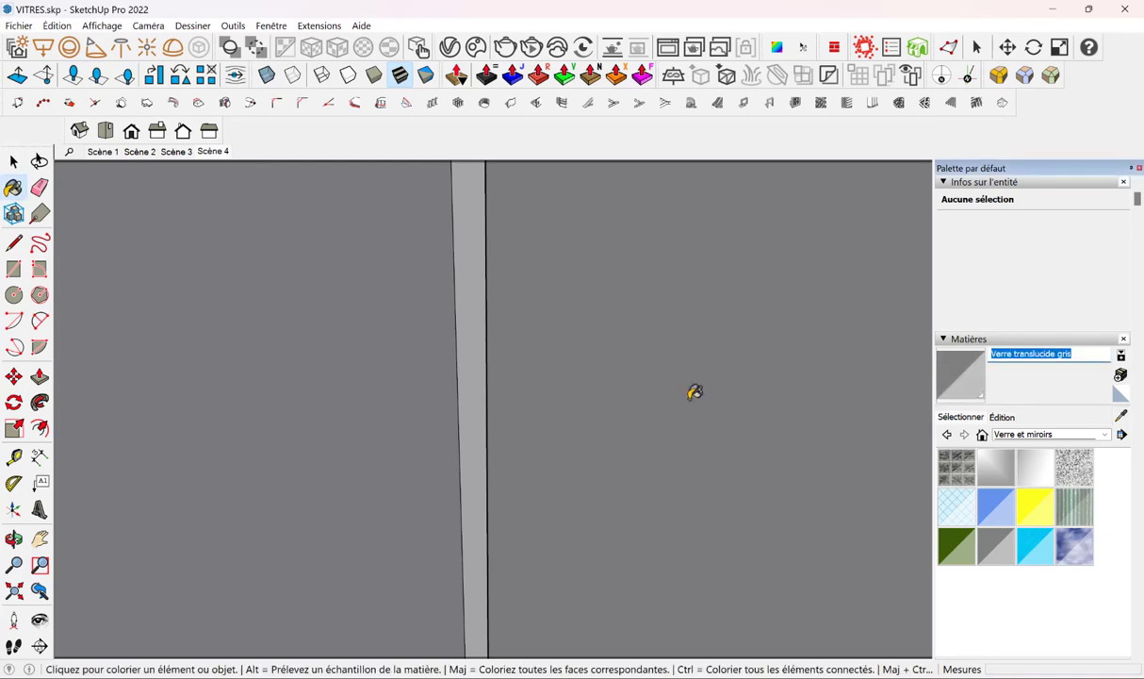
{"action": "middle_click_drag", "start_coordinate": [378, 371], "coordinate": [499, 372]}
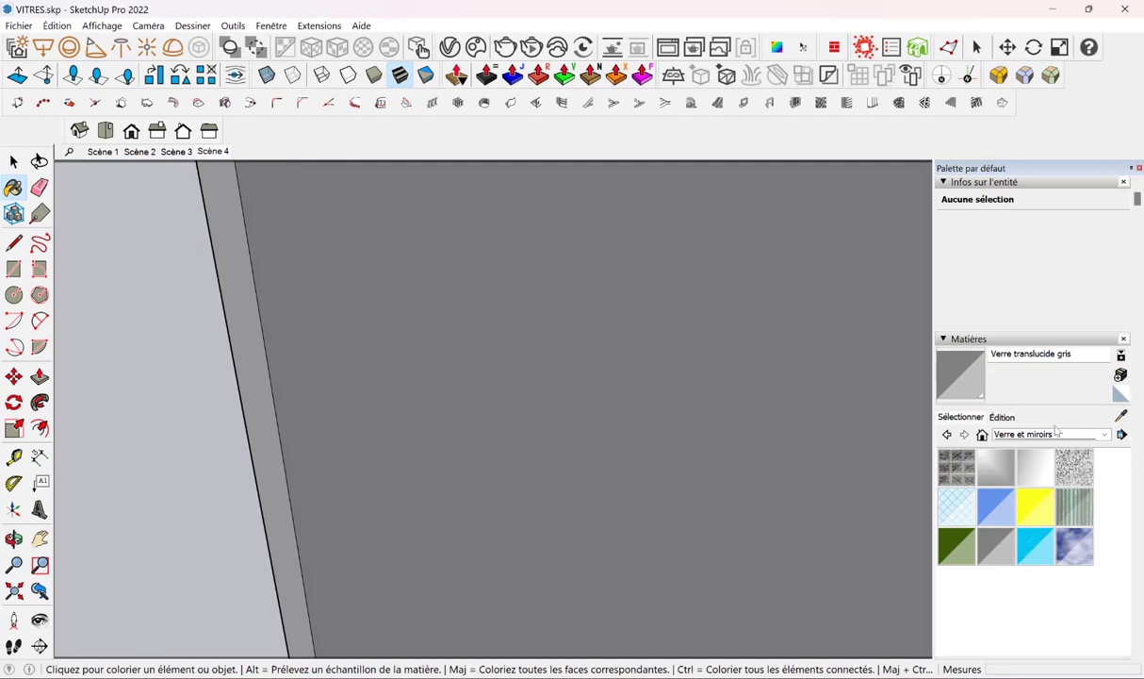
{"action": "left_click", "coordinate": [644, 393], "text": "alt"}
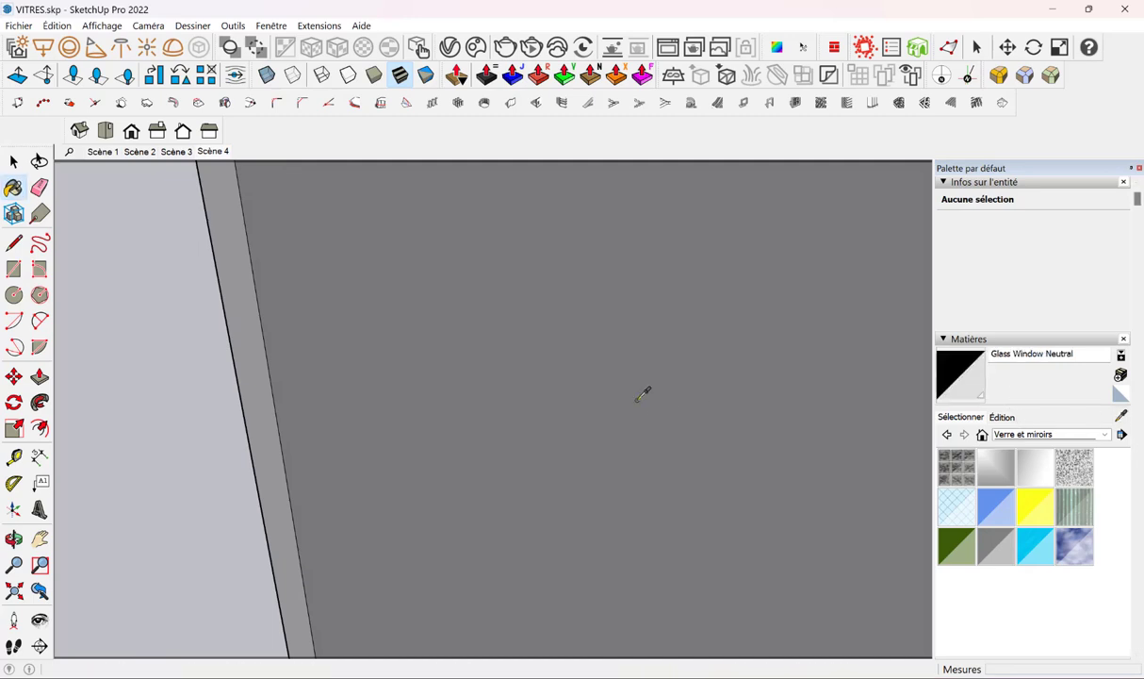
{"action": "mouse_move", "coordinate": [506, 345]}
{"action": "middle_mouse_down"}
{"action": "mouse_move", "coordinate": [465, 365]}
{"action": "mouse_move", "coordinate": [363, 373]}
{"action": "middle_mouse_up"}
{"action": "left_click", "coordinate": [433, 359]}
{"action": "left_click", "coordinate": [735, 360]}
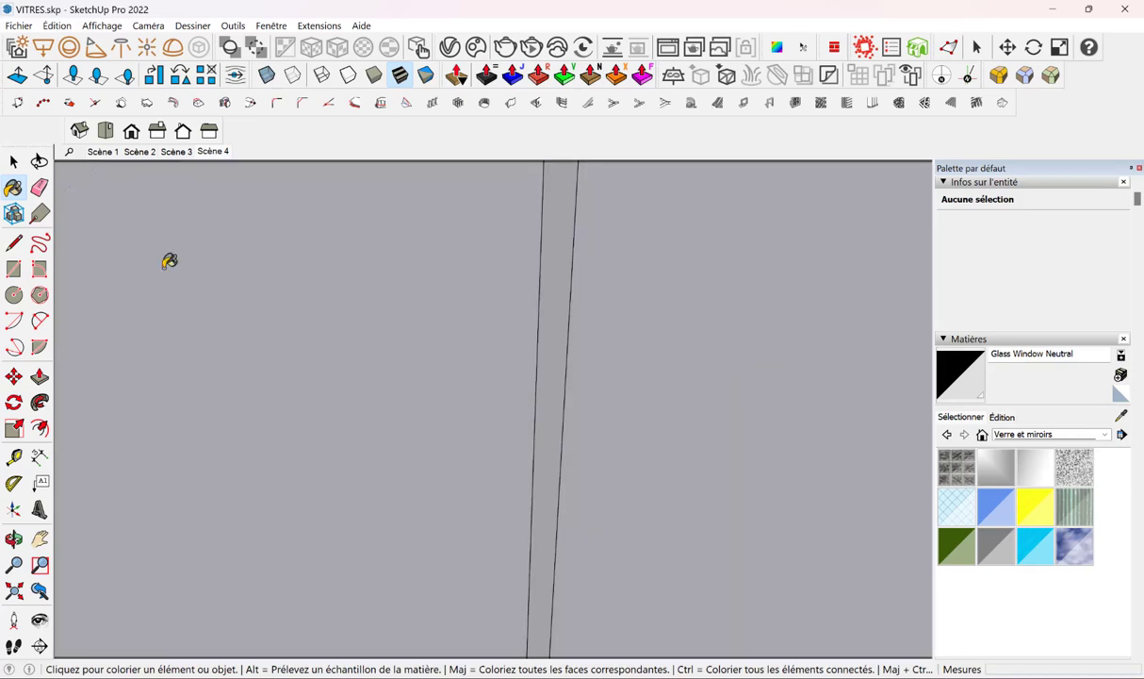
Select the painted glass face, orbit to check the whole panel, then clear the selection
{"action": "left_click", "coordinate": [13, 161]}
{"action": "left_click", "coordinate": [286, 311]}
{"action": "middle_click_drag", "start_coordinate": [286, 312], "coordinate": [598, 321]}
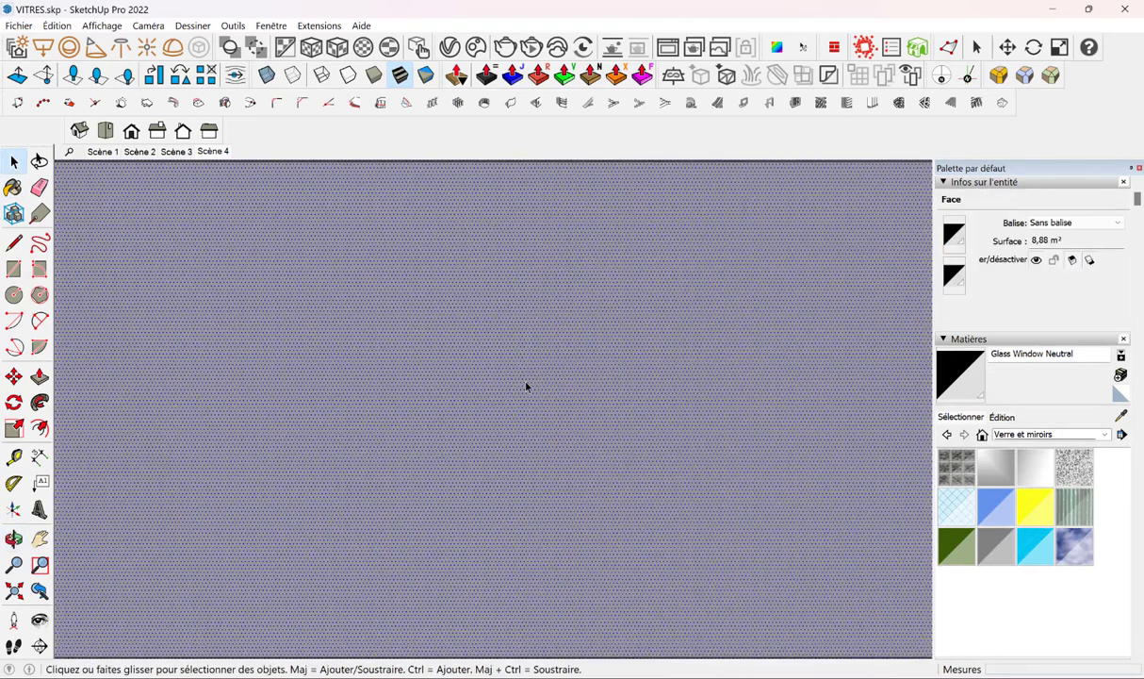
{"action": "mouse_move", "coordinate": [521, 429]}
{"action": "middle_mouse_down"}
{"action": "mouse_move", "coordinate": [486, 442]}
{"action": "mouse_move", "coordinate": [551, 303]}
{"action": "mouse_move", "coordinate": [511, 360]}
{"action": "middle_mouse_up"}
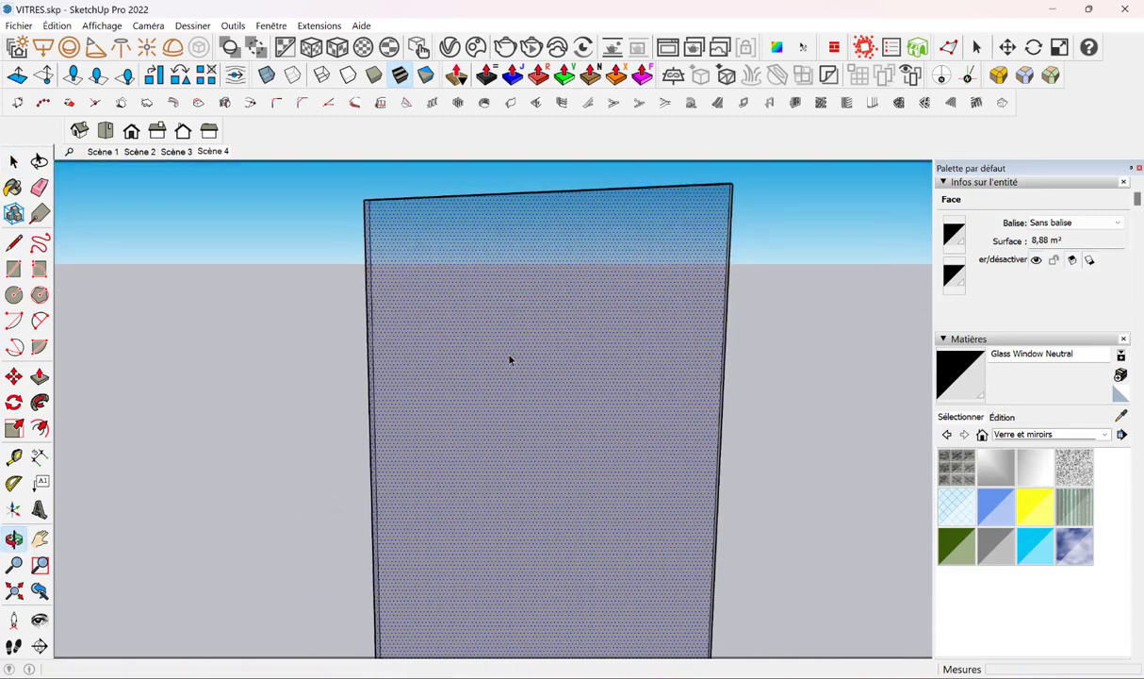
{"action": "left_click", "coordinate": [234, 276]}
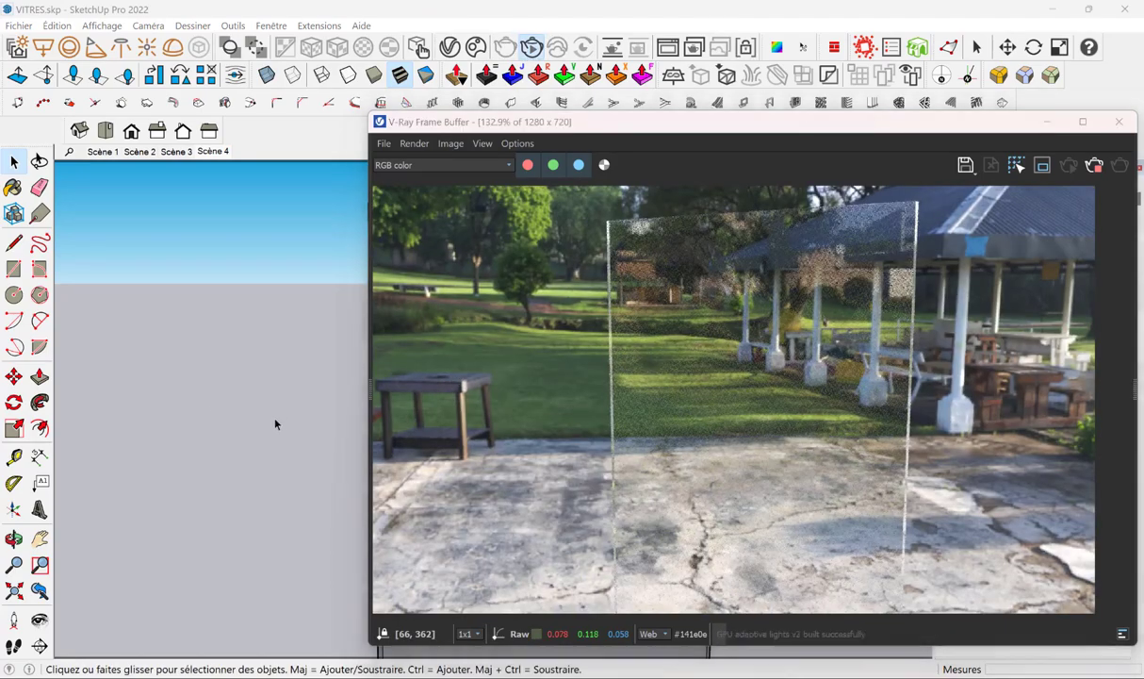
Check the glass in the interactive render, close the Frame Buffer and delete the test panel
{"action": "middle_click_drag", "start_coordinate": [276, 423], "coordinate": [255, 377]}
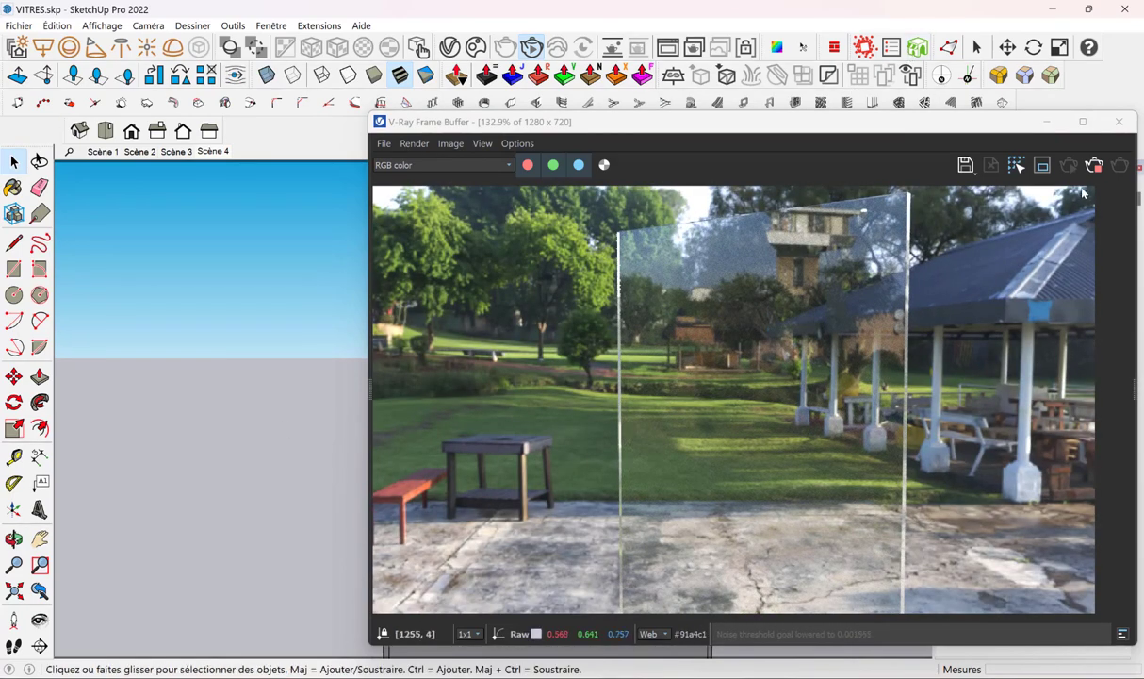
{"action": "left_click", "coordinate": [1117, 134]}
{"action": "left_click", "coordinate": [539, 397]}
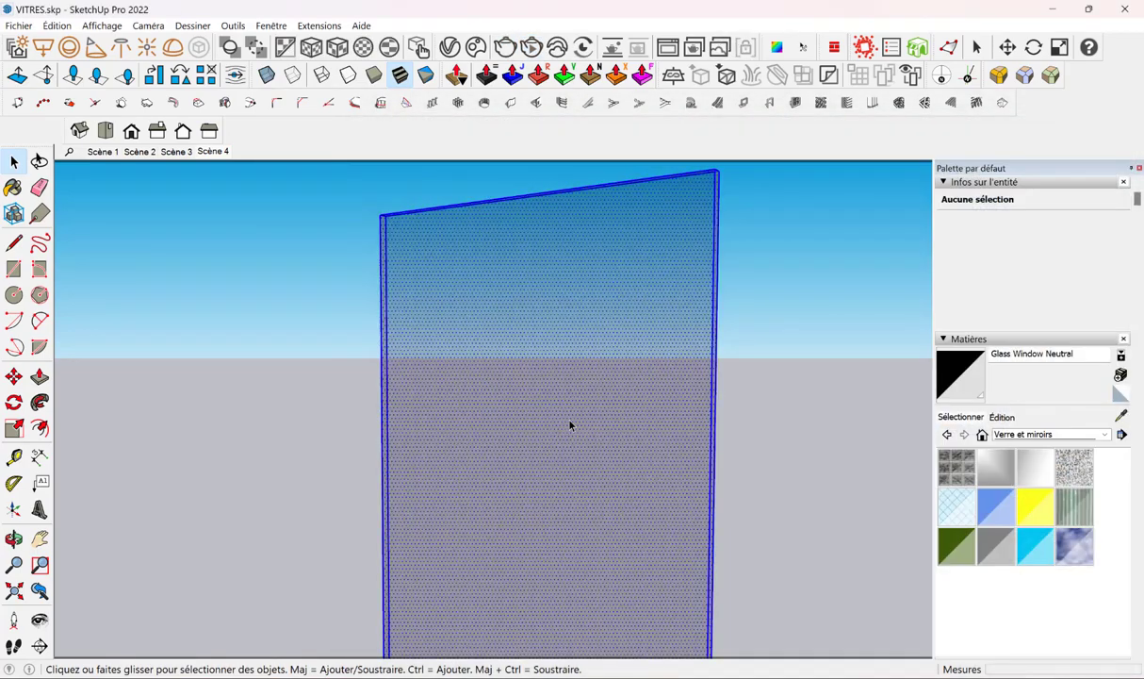
{"action": "key", "text": "Delete"}
{"action": "left_click", "coordinate": [215, 153]}
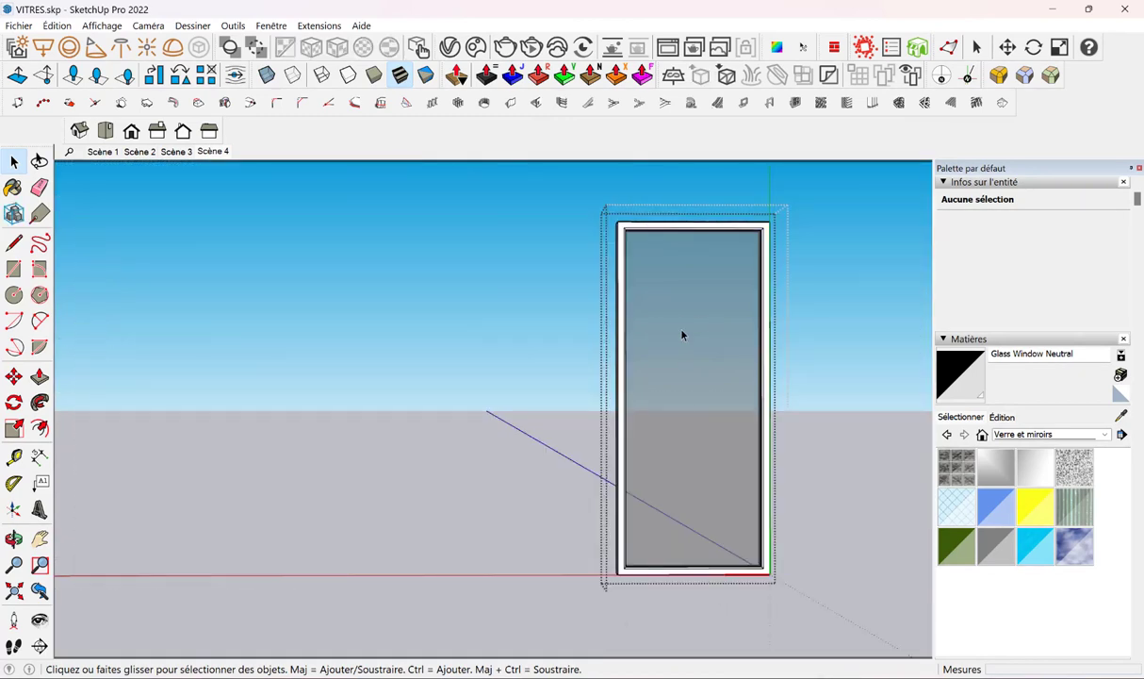
Inspect a sliding glass door up close, then return to the Scène 4 view
{"action": "triple_click", "coordinate": [683, 335]}
{"action": "mouse_move", "coordinate": [683, 334]}
{"action": "middle_mouse_down"}
{"action": "mouse_move", "coordinate": [699, 321]}
{"action": "mouse_move", "coordinate": [556, 403]}
{"action": "mouse_move", "coordinate": [439, 257]}
{"action": "middle_mouse_up"}
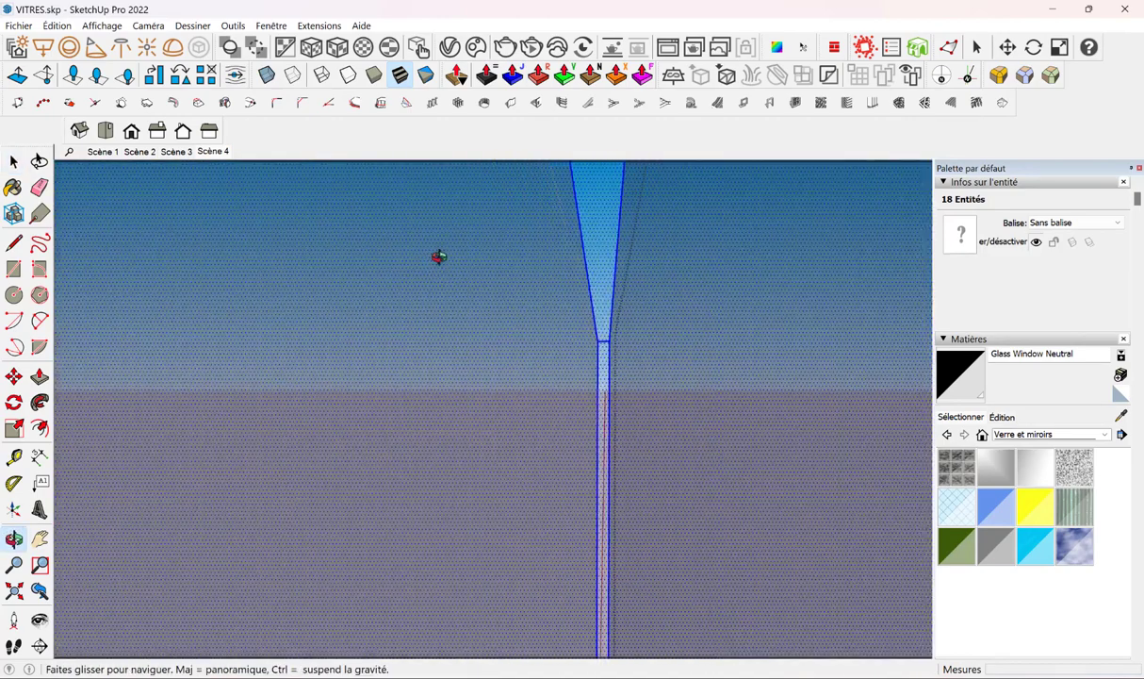
{"action": "left_click", "coordinate": [969, 383]}
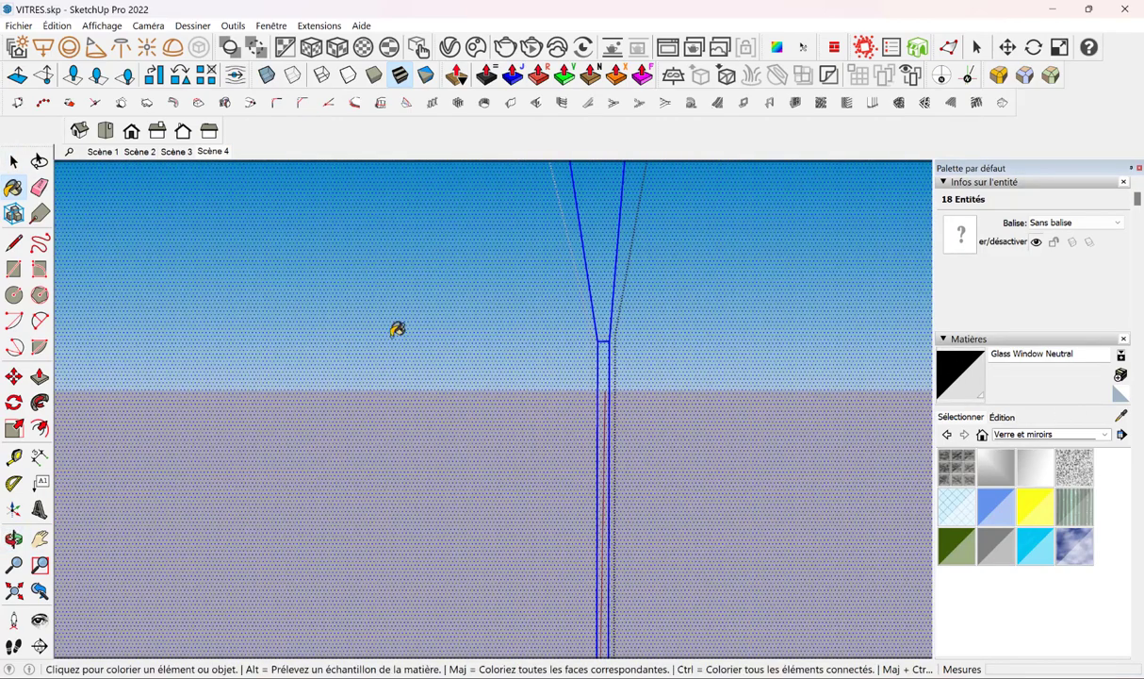
{"action": "left_click", "coordinate": [13, 162]}
{"action": "left_click", "coordinate": [176, 152]}
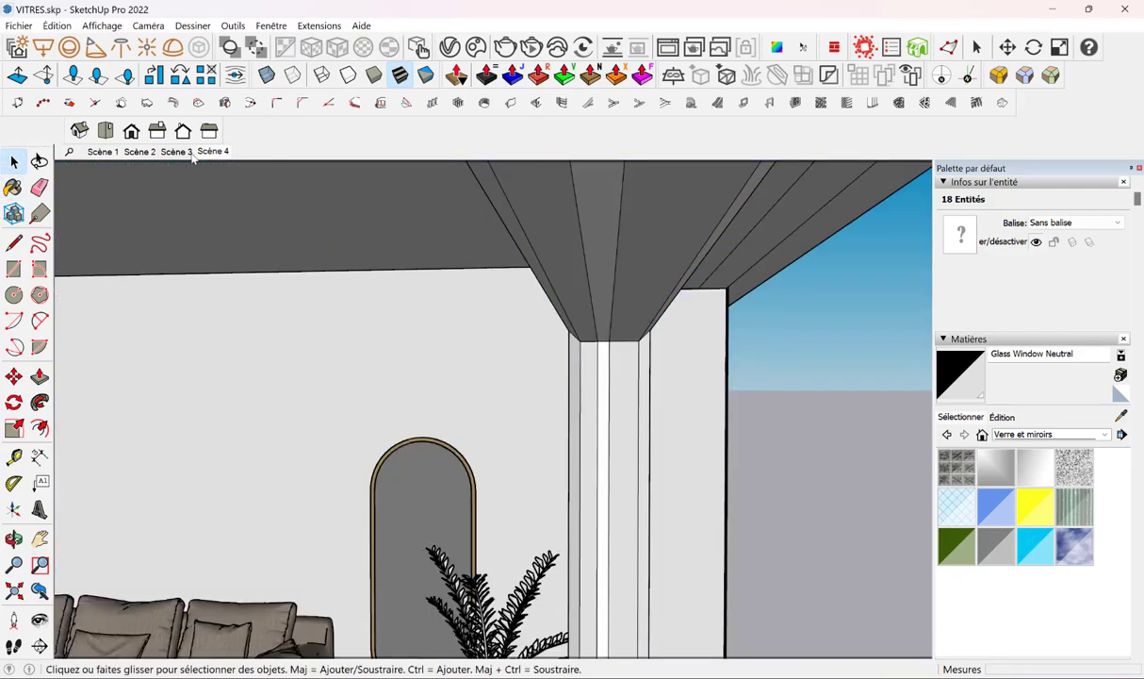
{"action": "left_click", "coordinate": [212, 150]}
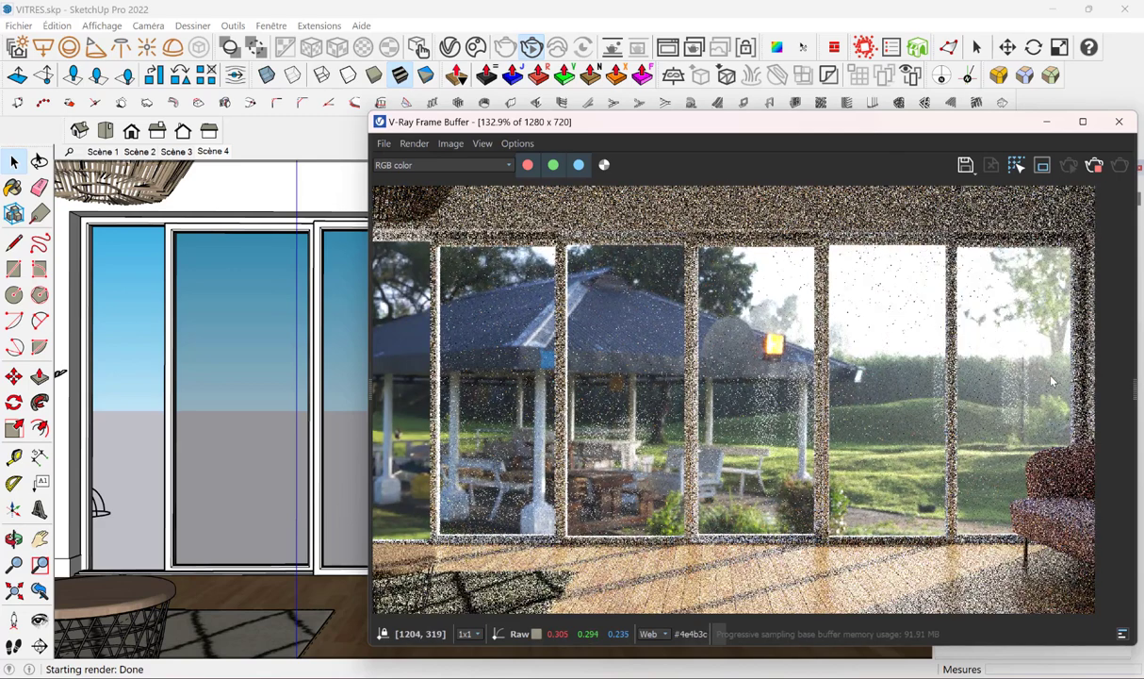
Stop the interactive V-Ray render of Scène 4
{"action": "left_click", "coordinate": [531, 49]}
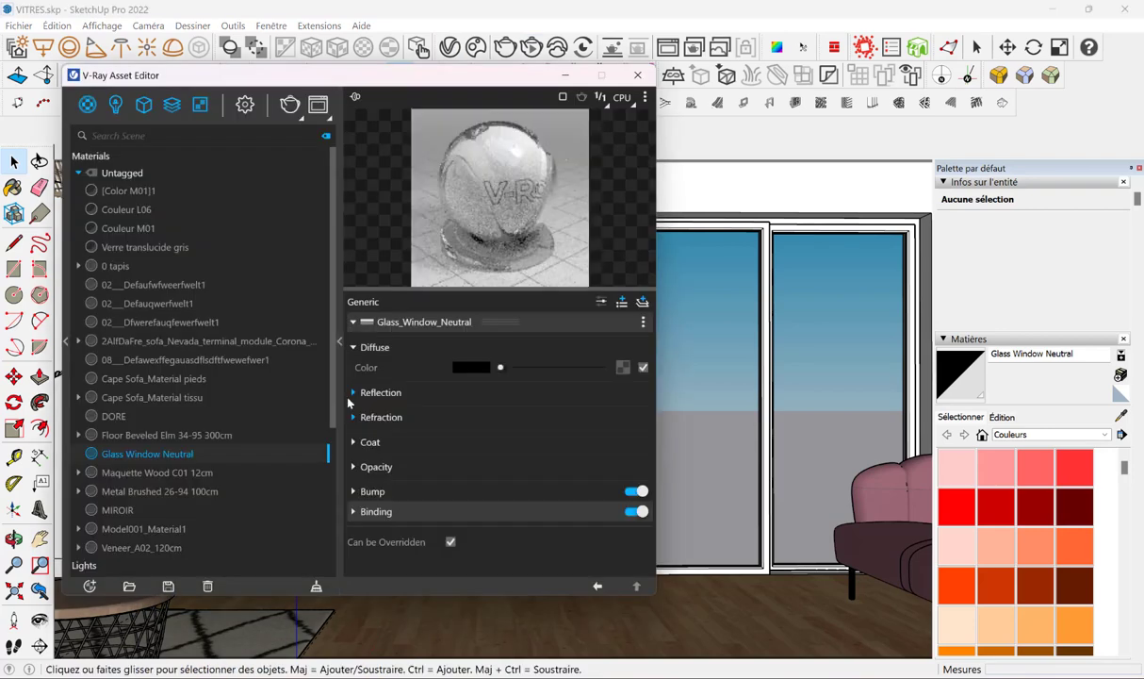
Expand Reflection on Glass_Window_Neutral, set Reflection IOR to 4 and launch a render
{"action": "left_click", "coordinate": [353, 393]}
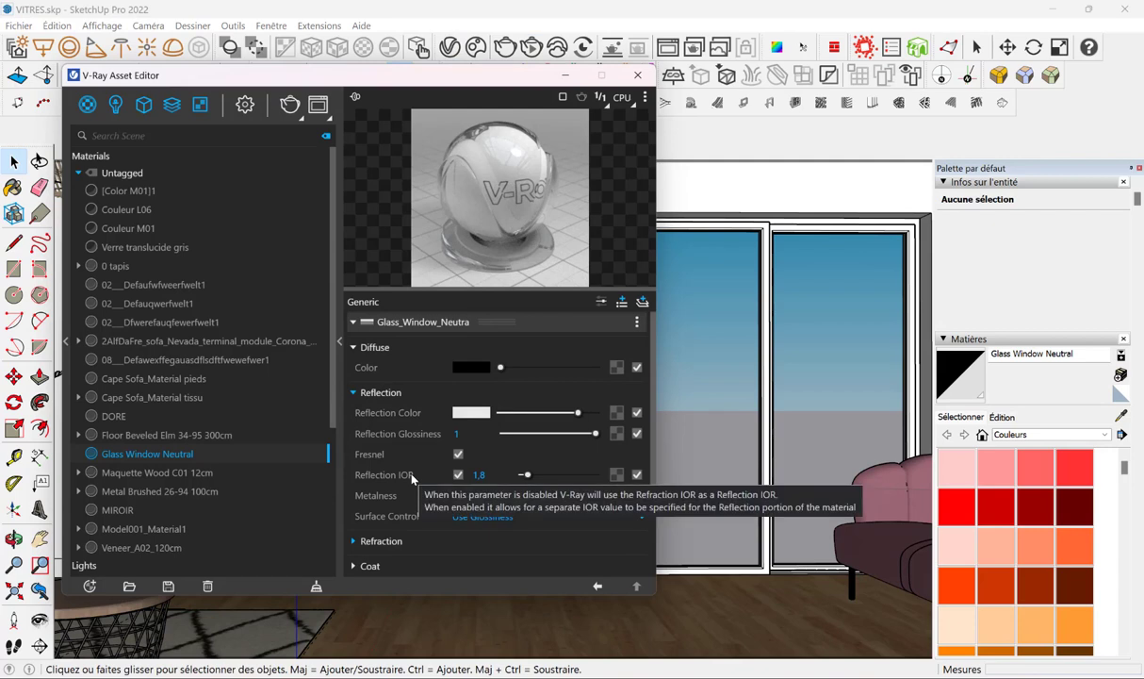
{"action": "left_click", "coordinate": [480, 475]}
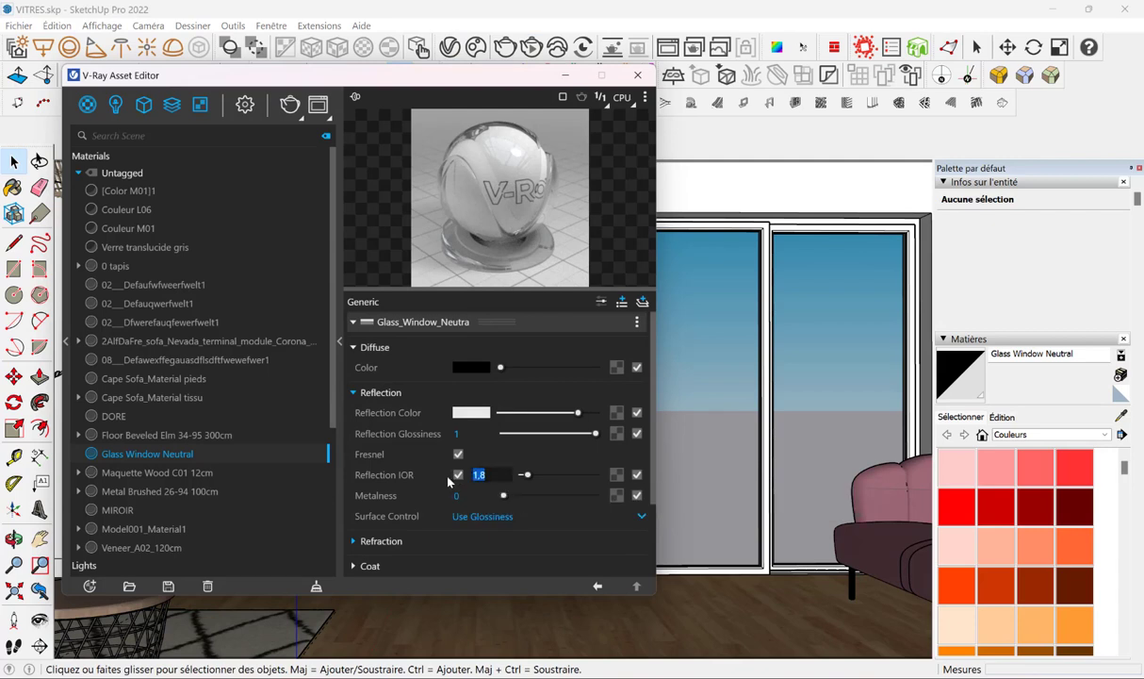
{"action": "type", "text": "4"}
{"action": "key", "text": "Return"}
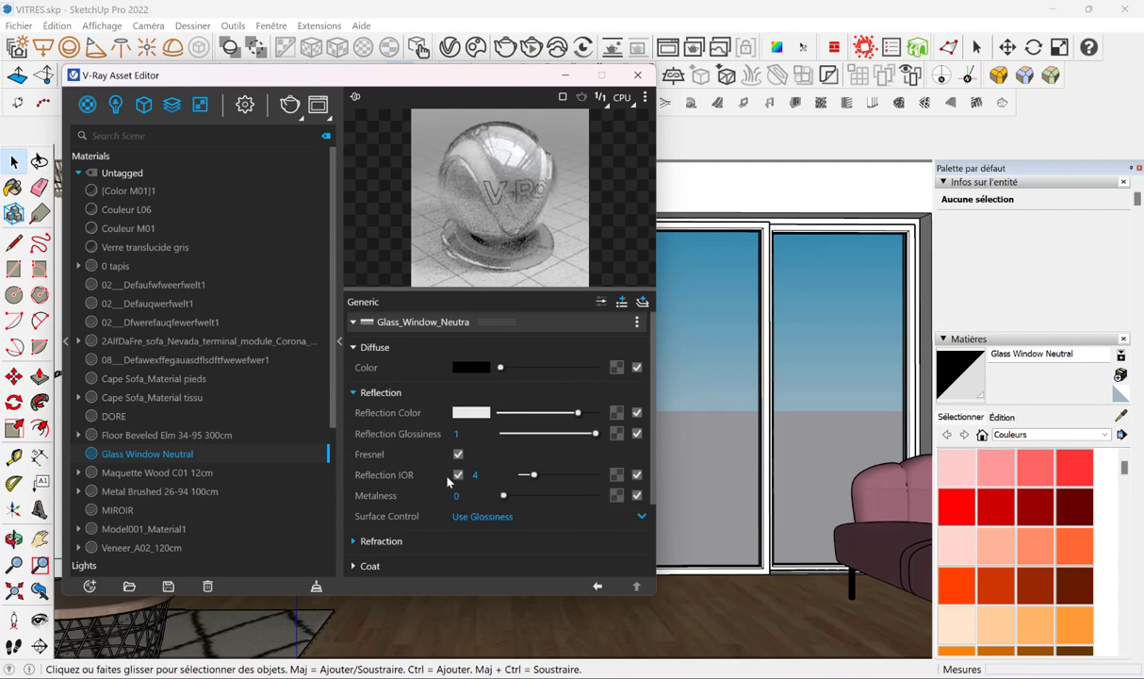
{"action": "left_click", "coordinate": [290, 105]}
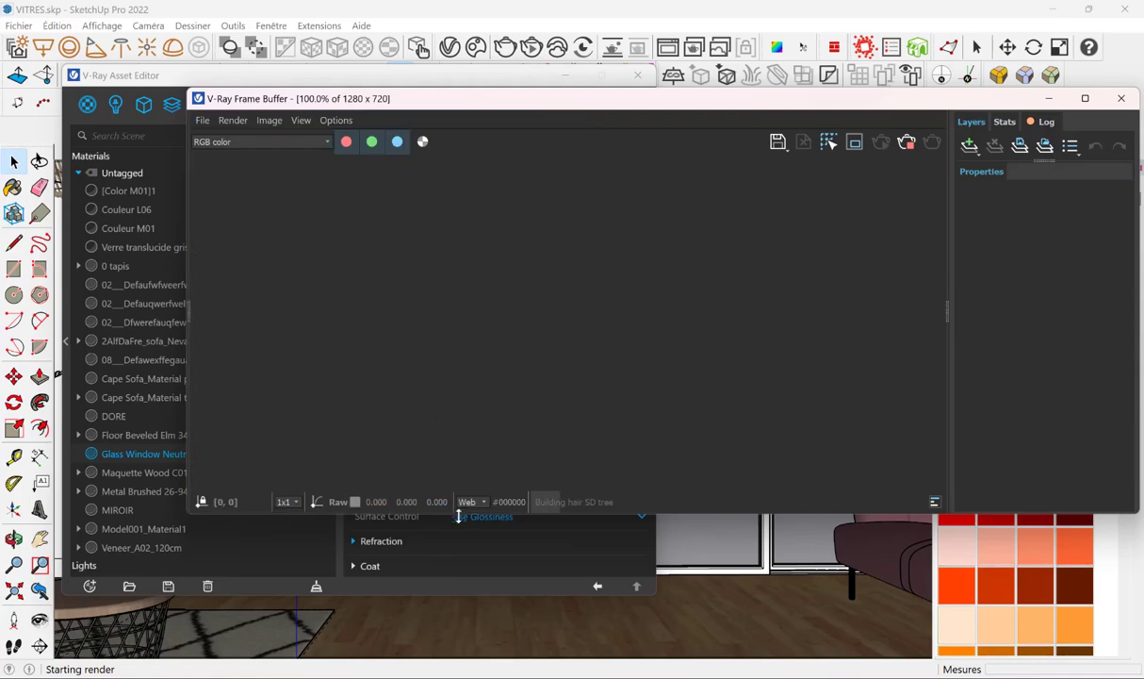
Resize the Frame Buffer and move it right, beside the Asset Editor
{"action": "left_click_drag", "start_coordinate": [466, 514], "coordinate": [659, 619]}
{"action": "left_click", "coordinate": [947, 373]}
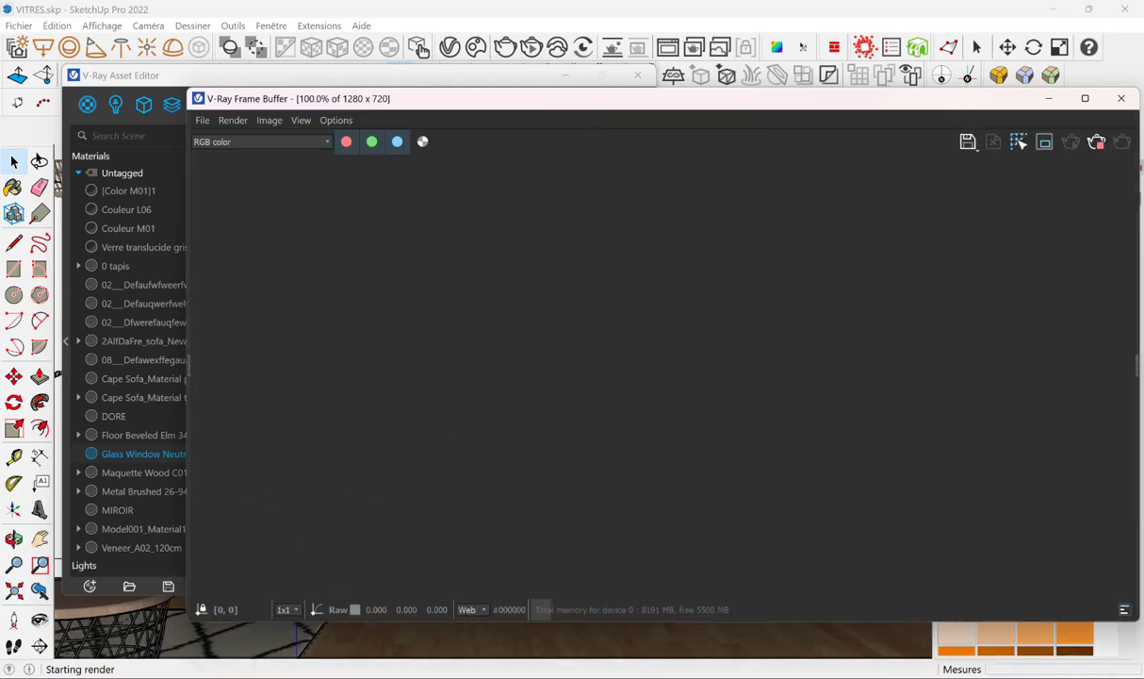
{"action": "left_click_drag", "start_coordinate": [187, 303], "coordinate": [402, 303]}
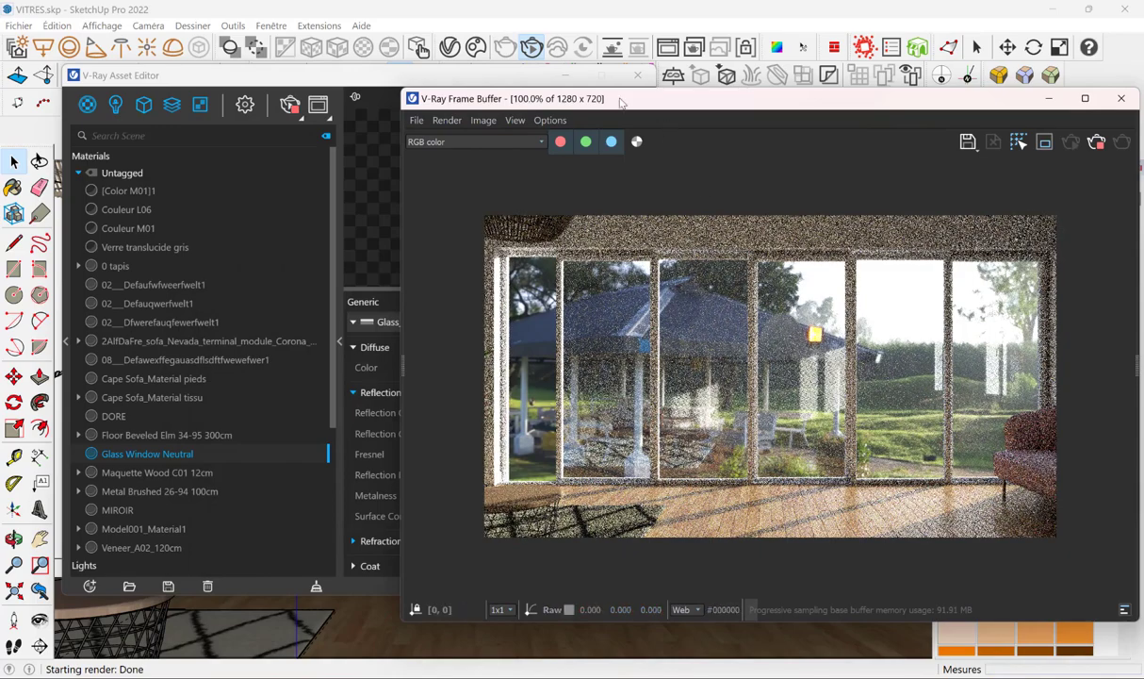
{"action": "left_click_drag", "start_coordinate": [589, 104], "coordinate": [745, 64]}
{"action": "left_click_drag", "start_coordinate": [377, 75], "coordinate": [239, 76]}
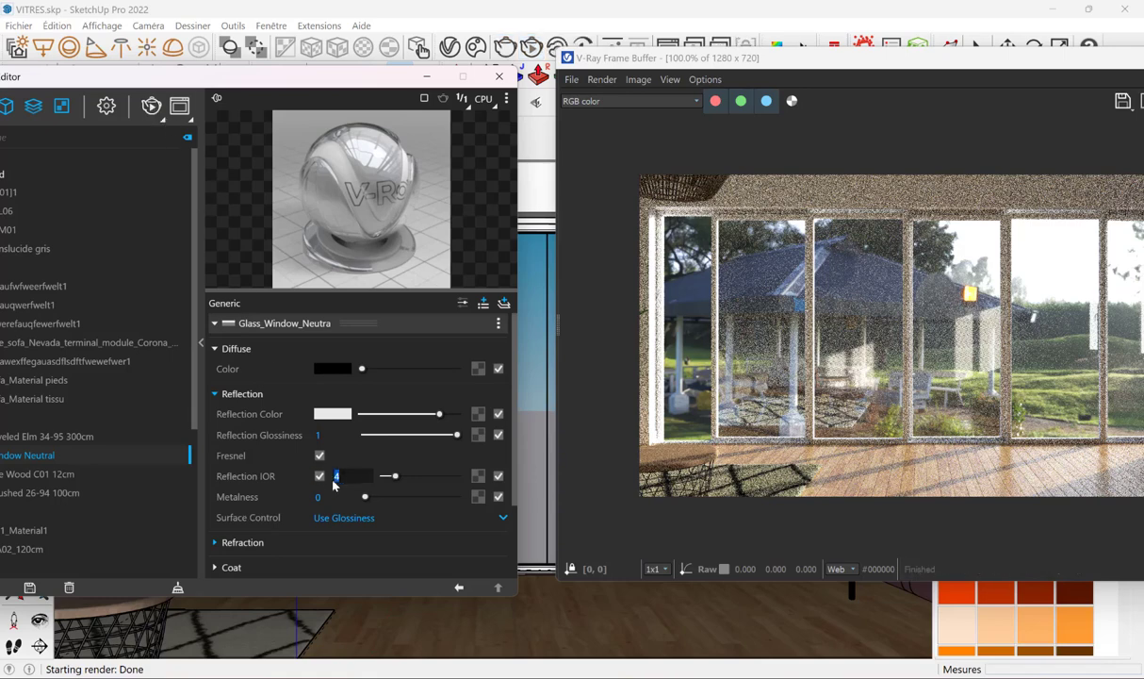
Set Reflection IOR to 50 and re-render the window view
{"action": "type", "text": "0"}
{"action": "key", "text": "Return"}
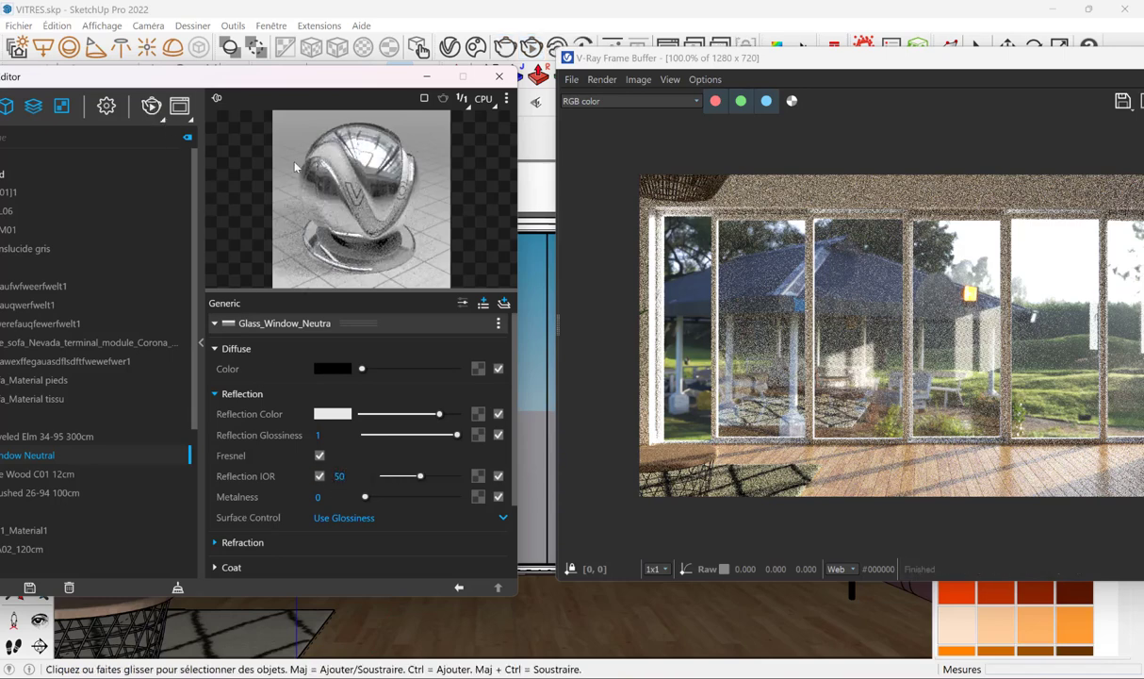
{"action": "left_click", "coordinate": [151, 107]}
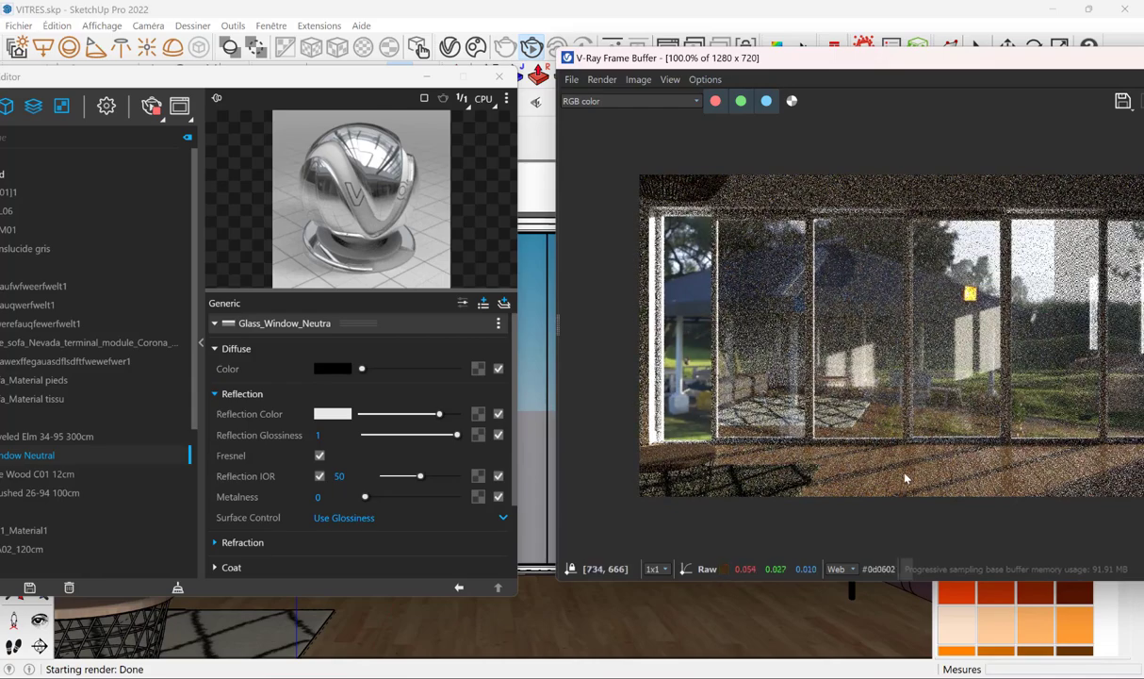
Walk and orbit the camera to view the building from outside
{"action": "left_click_drag", "start_coordinate": [422, 613], "coordinate": [874, 630]}
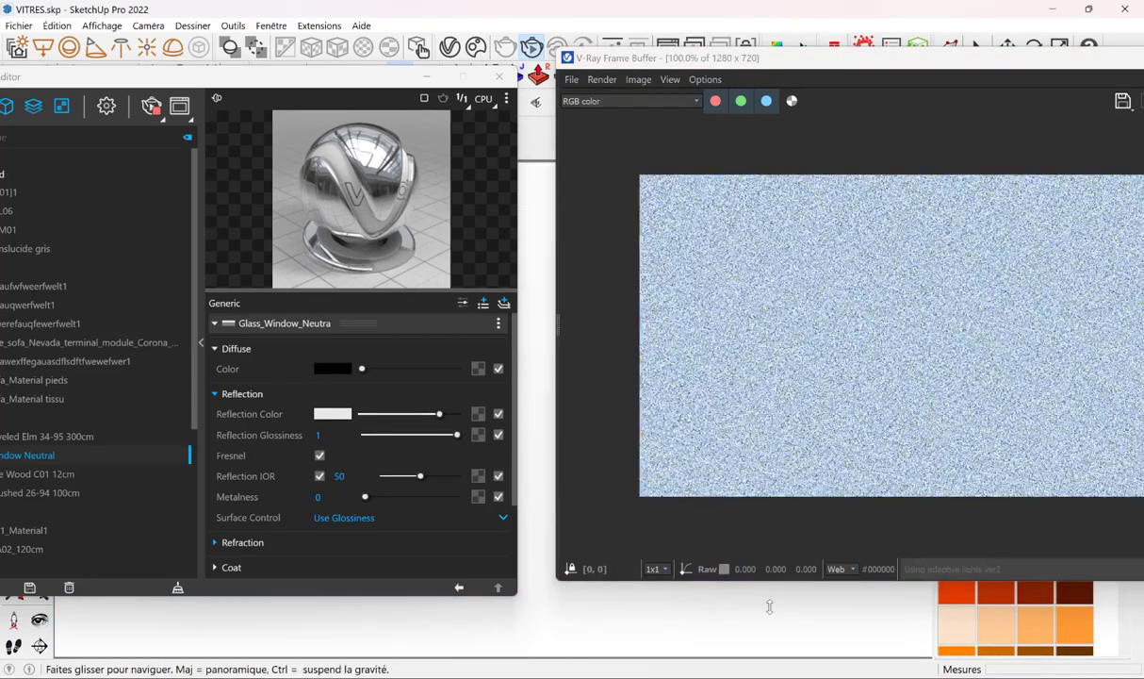
{"action": "key", "text": "space"}
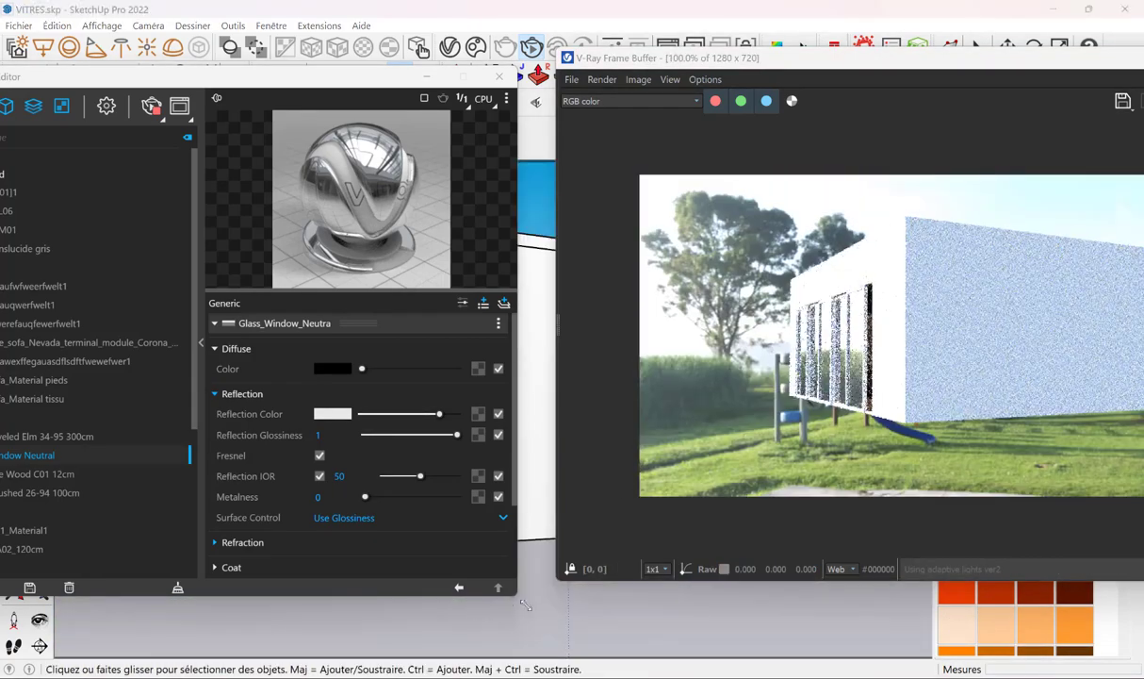
{"action": "mouse_move", "coordinate": [484, 615]}
{"action": "middle_mouse_down"}
{"action": "mouse_move", "coordinate": [625, 615]}
{"action": "mouse_move", "coordinate": [651, 622]}
{"action": "mouse_move", "coordinate": [663, 647]}
{"action": "middle_mouse_up"}
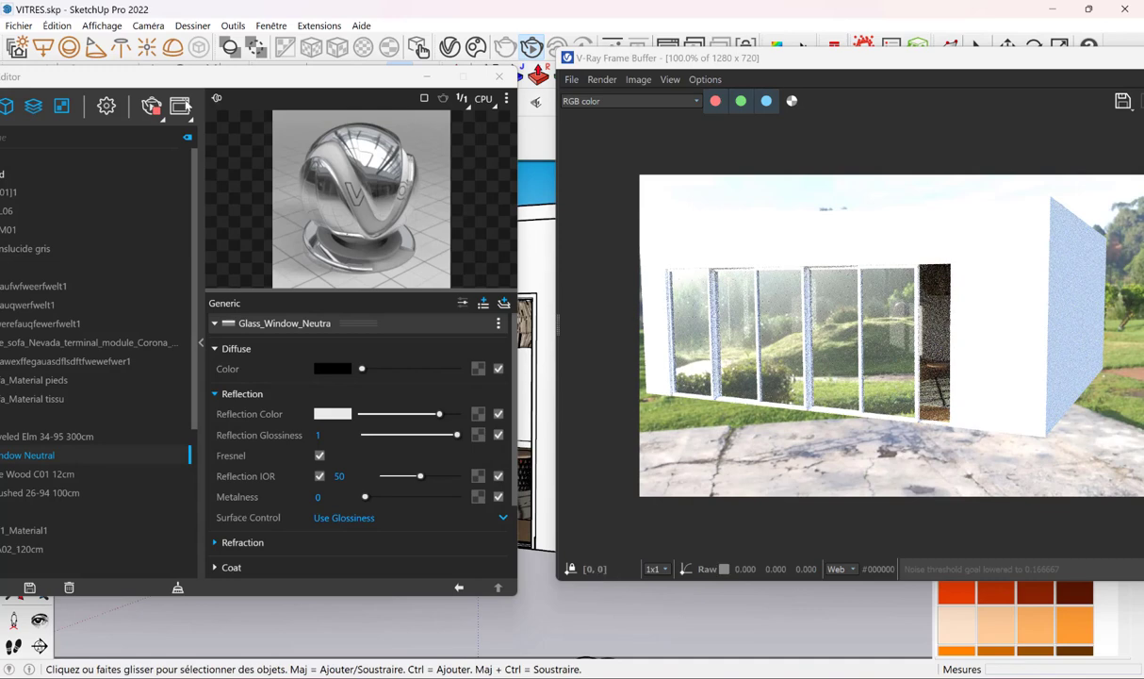
Lower the glass Reflection IOR to 3, repositioning the Asset Editor around it
{"action": "left_click_drag", "start_coordinate": [339, 88], "coordinate": [316, 234]}
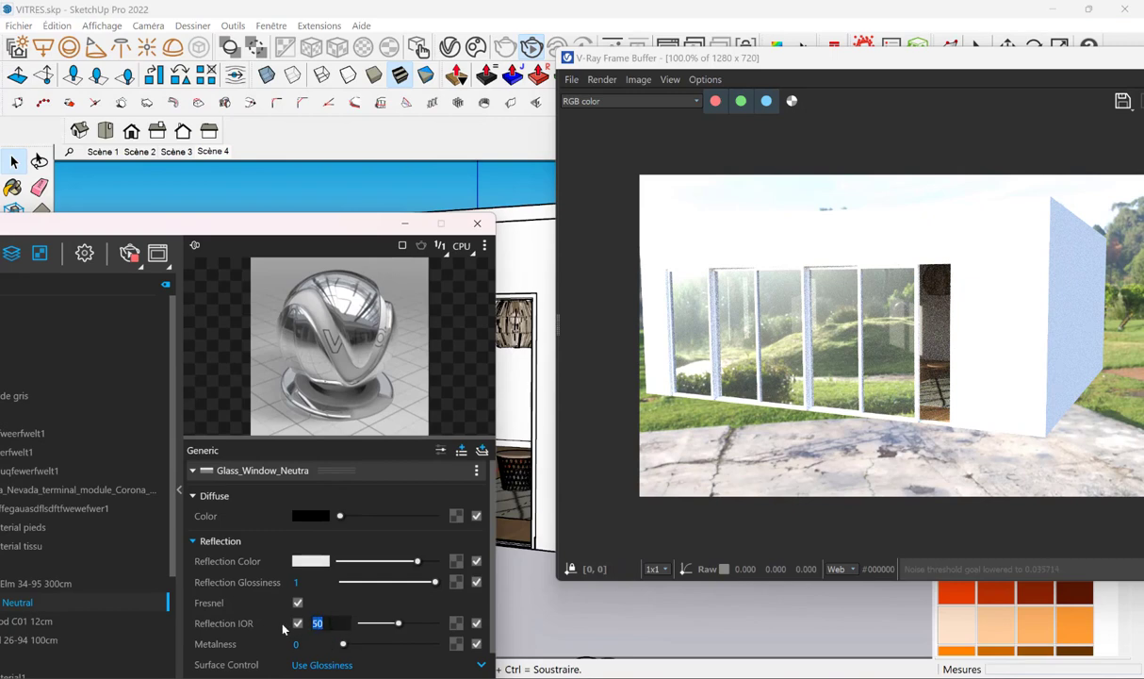
{"action": "type", "text": "3"}
{"action": "key", "text": "Return"}
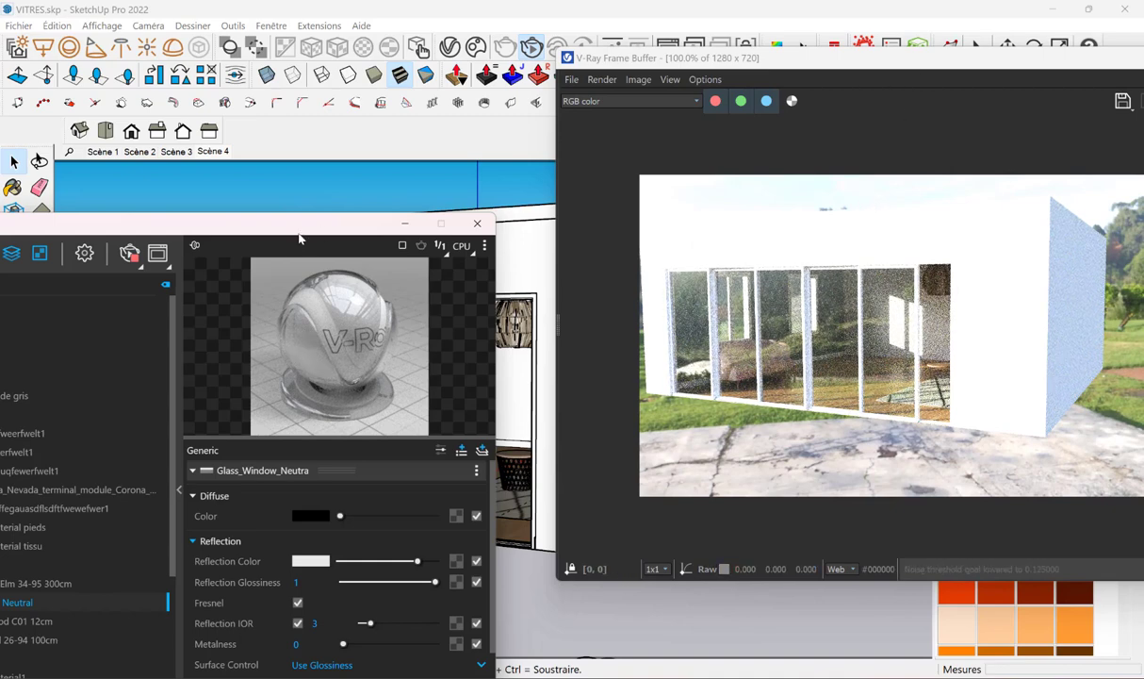
{"action": "left_click_drag", "start_coordinate": [298, 238], "coordinate": [375, 65]}
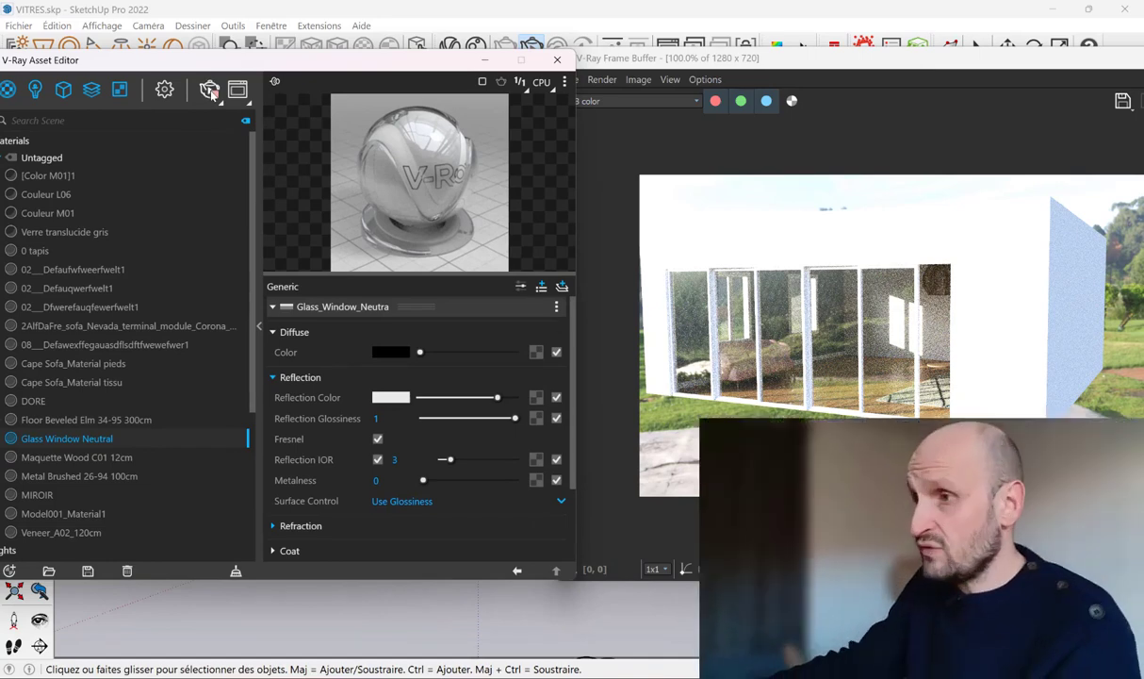